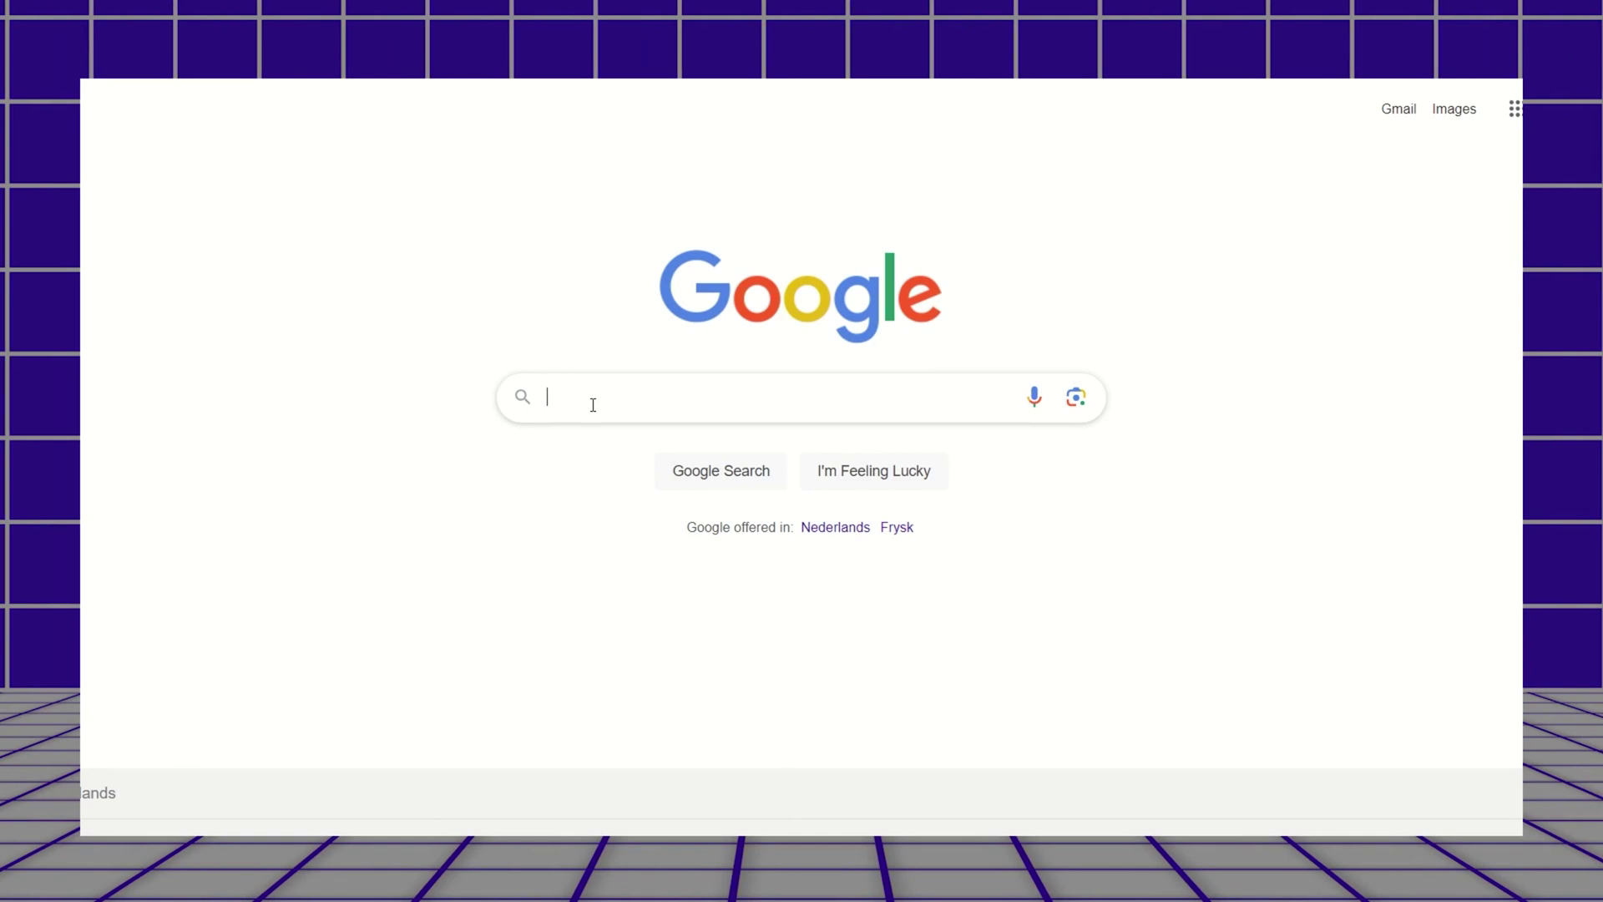
pyautogui.write('automatic111')
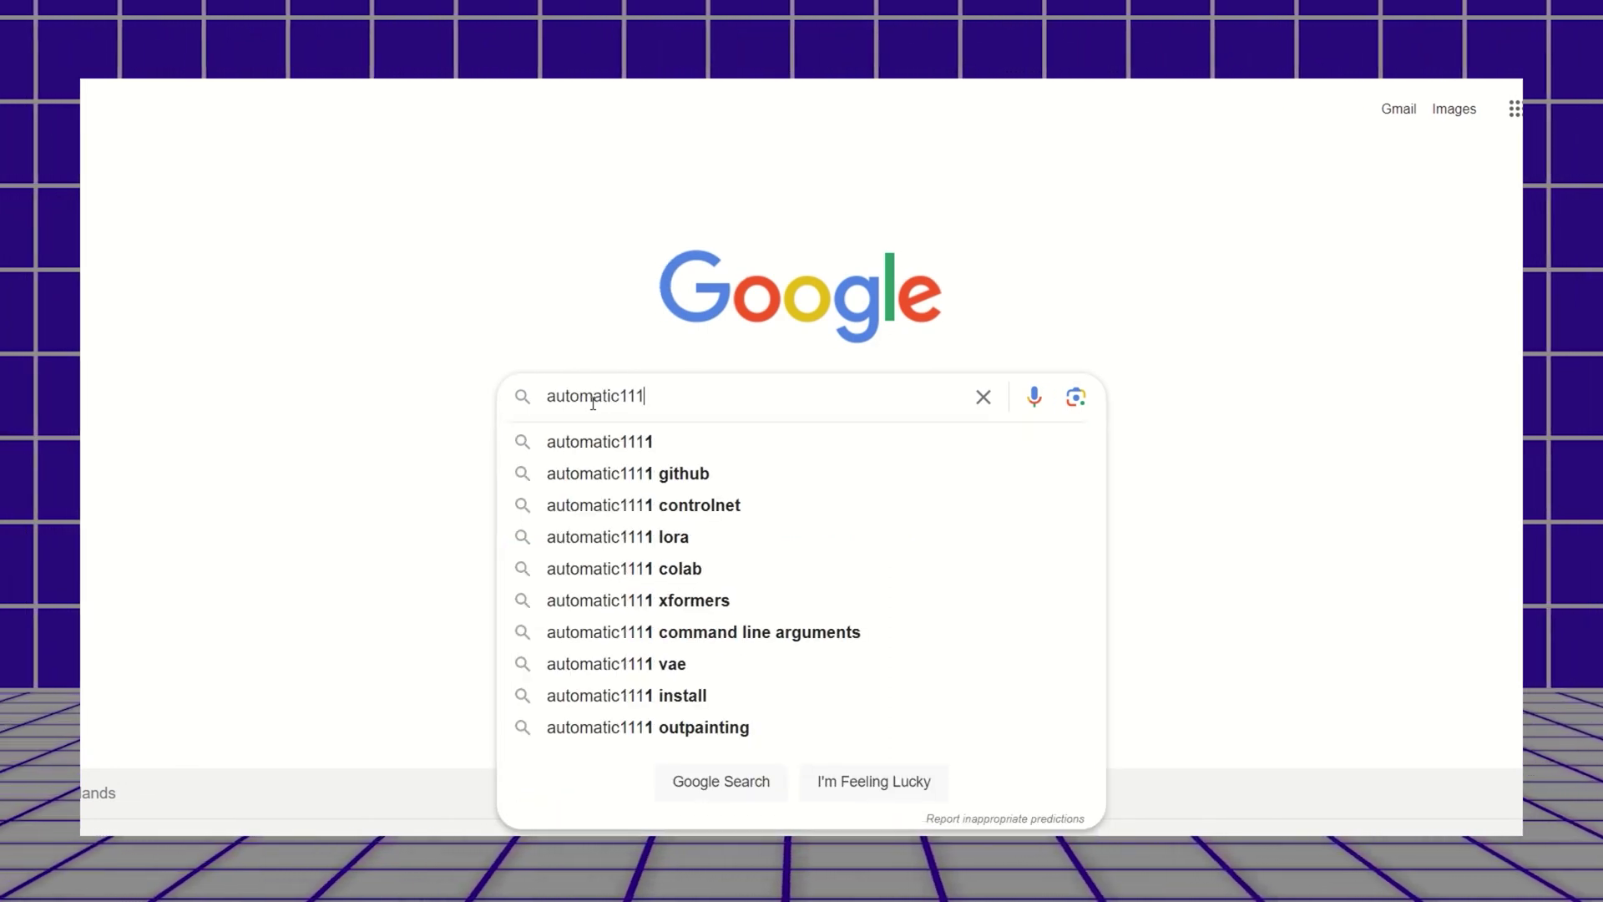
# Search Google for automatic1111, open the stable-diffusion-webui GitHub repo, and highlight the Windows install heading
pyautogui.press('Return')
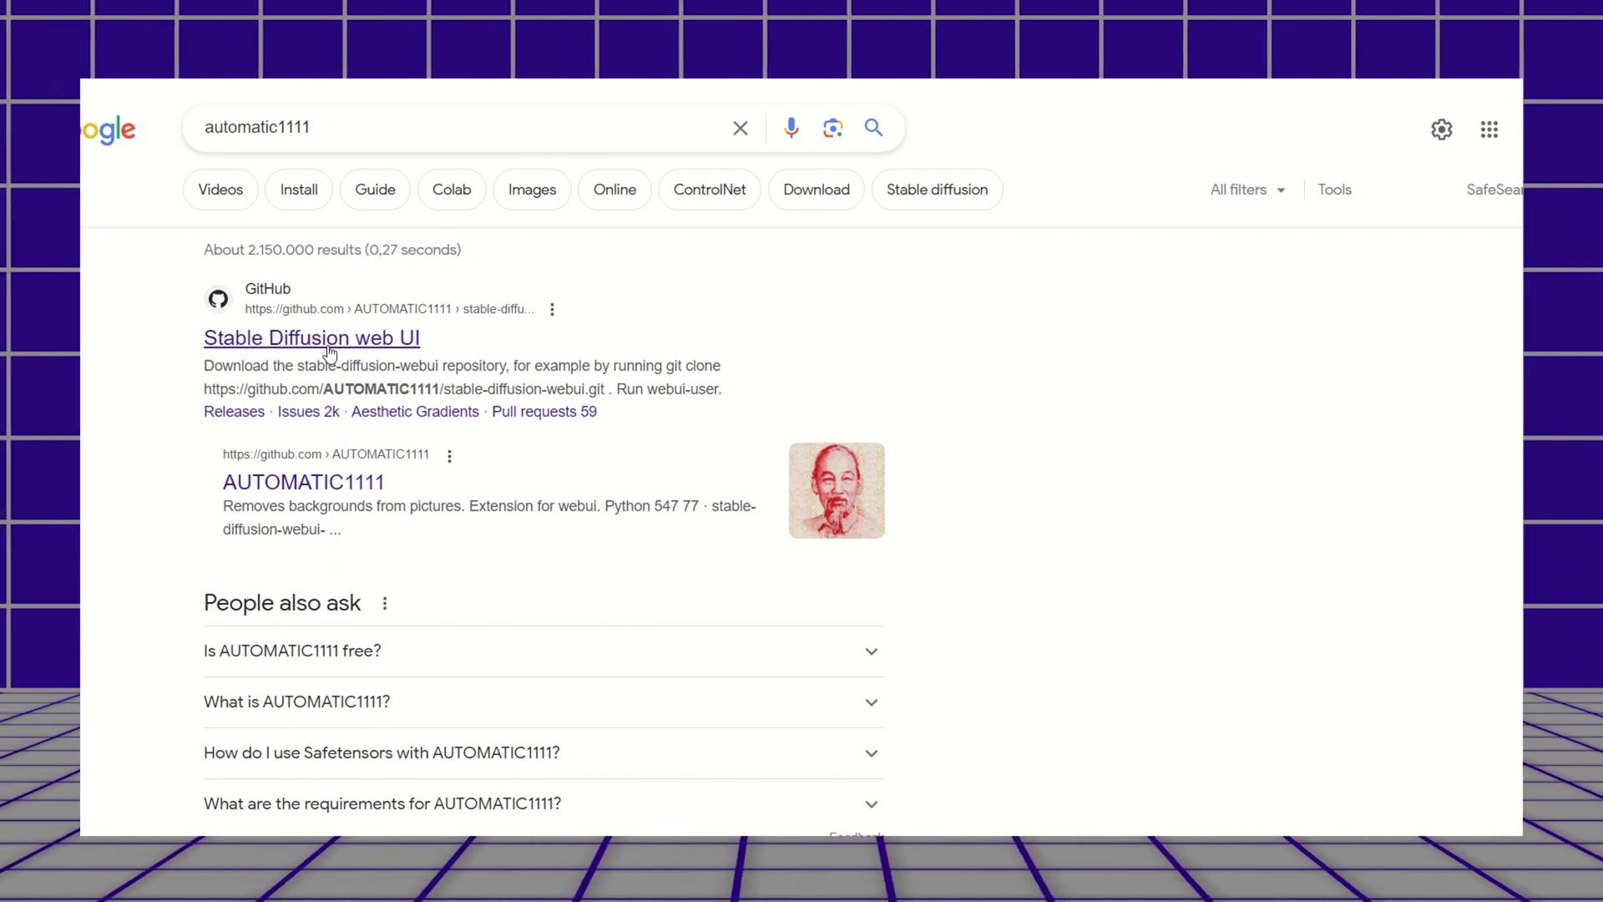
pyautogui.click(367, 339)
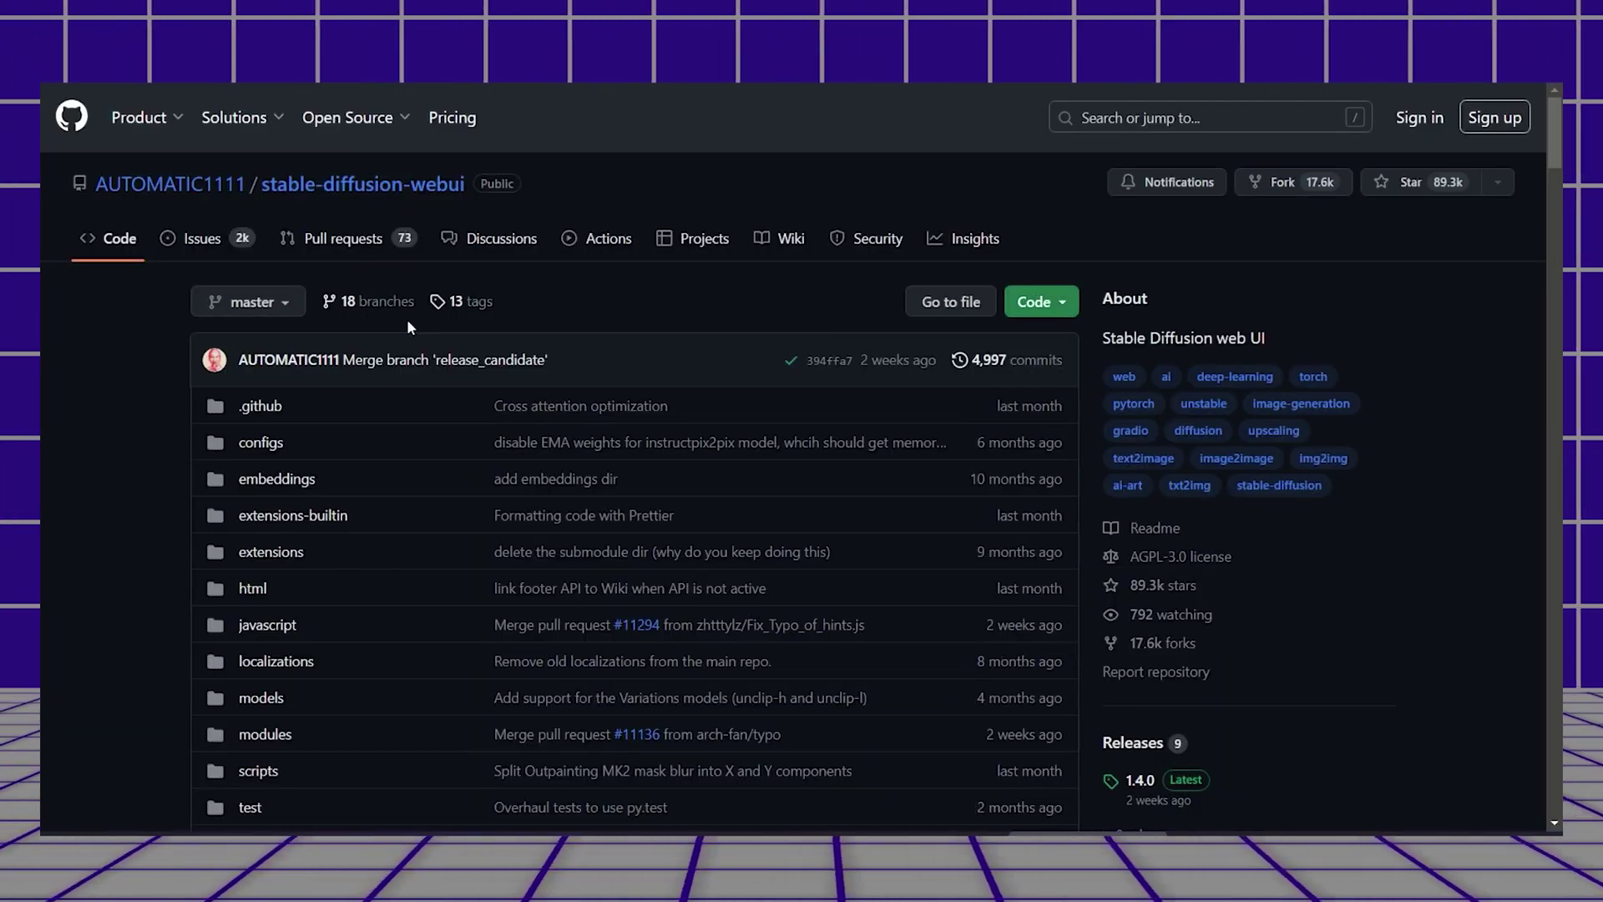
pyautogui.scroll(-4, 406, 318)
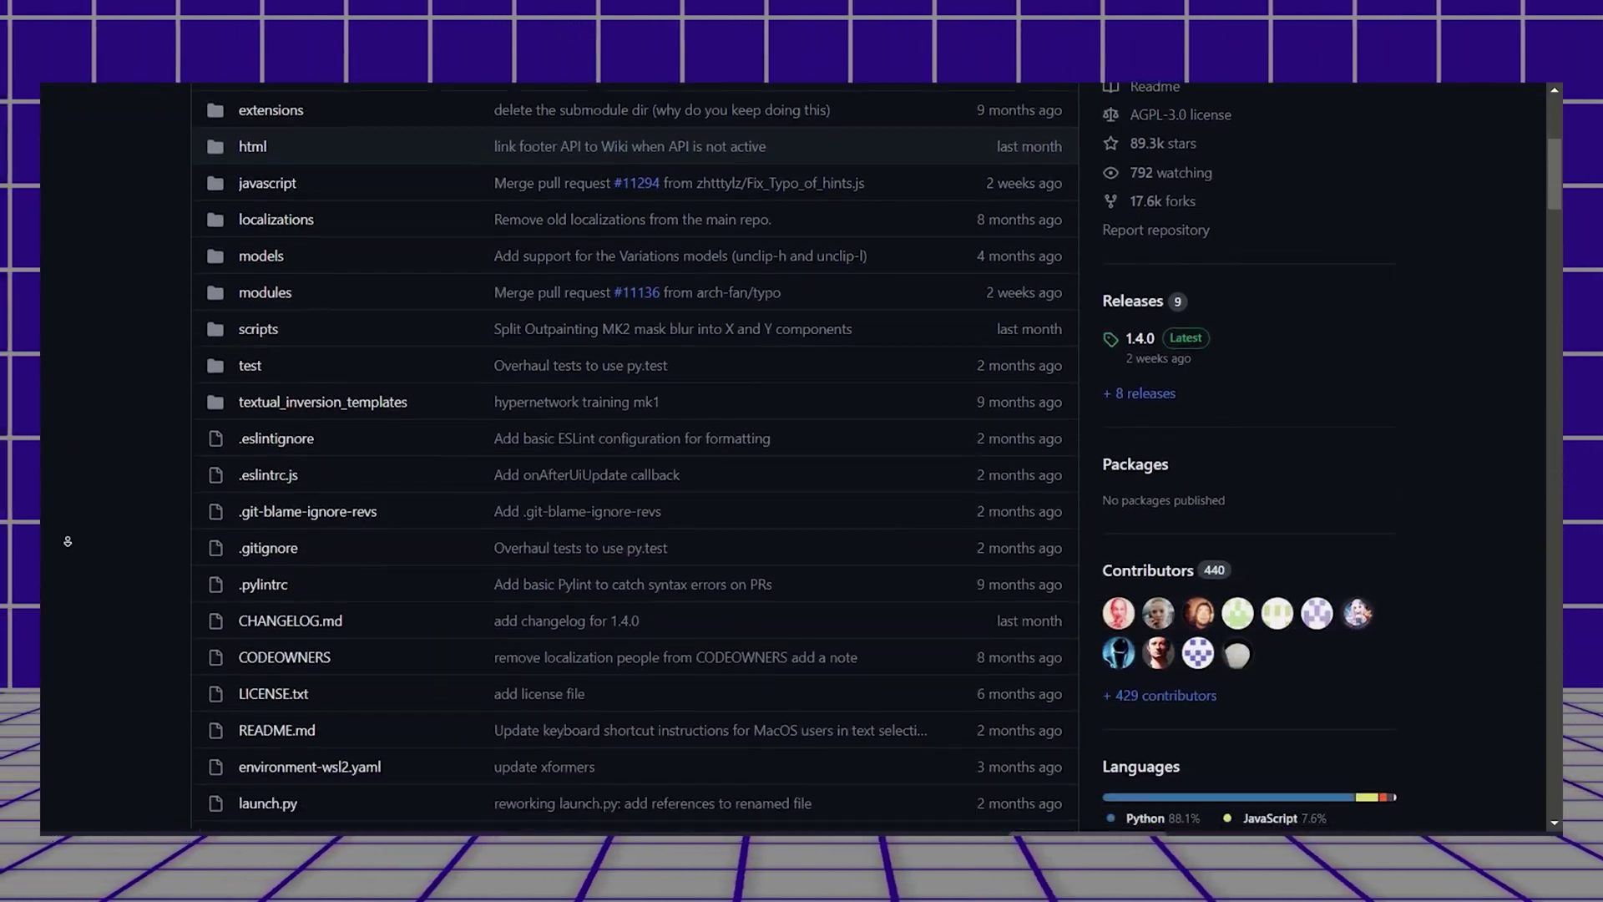
pyautogui.scroll(-3, 68, 541)
pyautogui.scroll(-3, 68, 541)
pyautogui.scroll(-3, 68, 541)
pyautogui.scroll(-3, 68, 542)
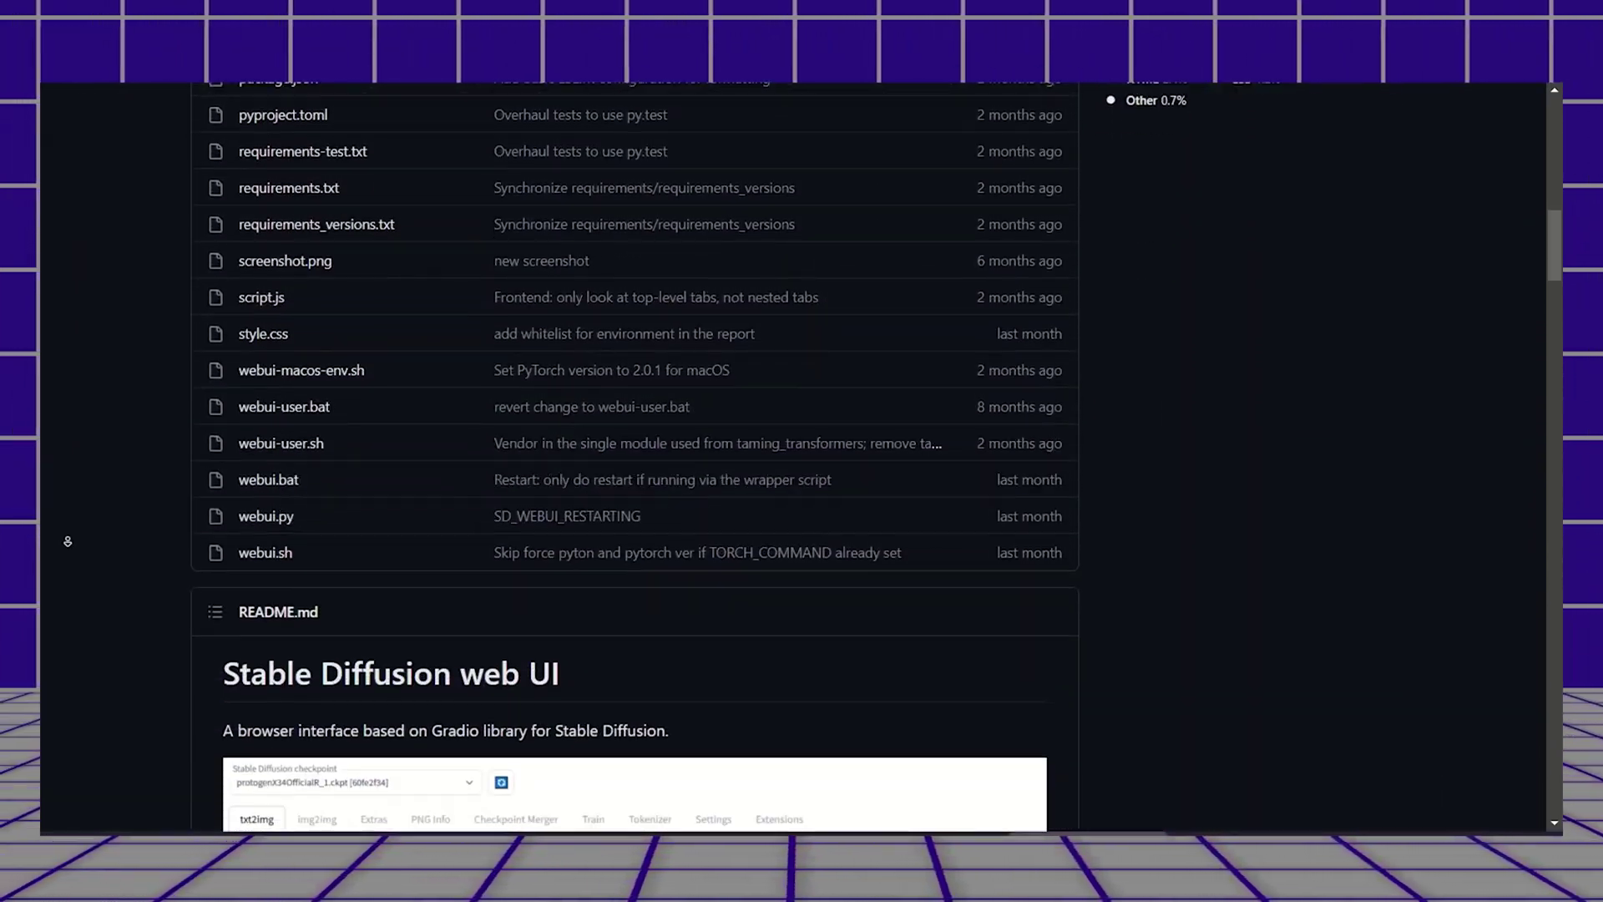
pyautogui.moveTo(223, 452)
pyautogui.mouseDown()
pyautogui.moveTo(558, 463)
pyautogui.moveTo(525, 443)
pyautogui.mouseUp()
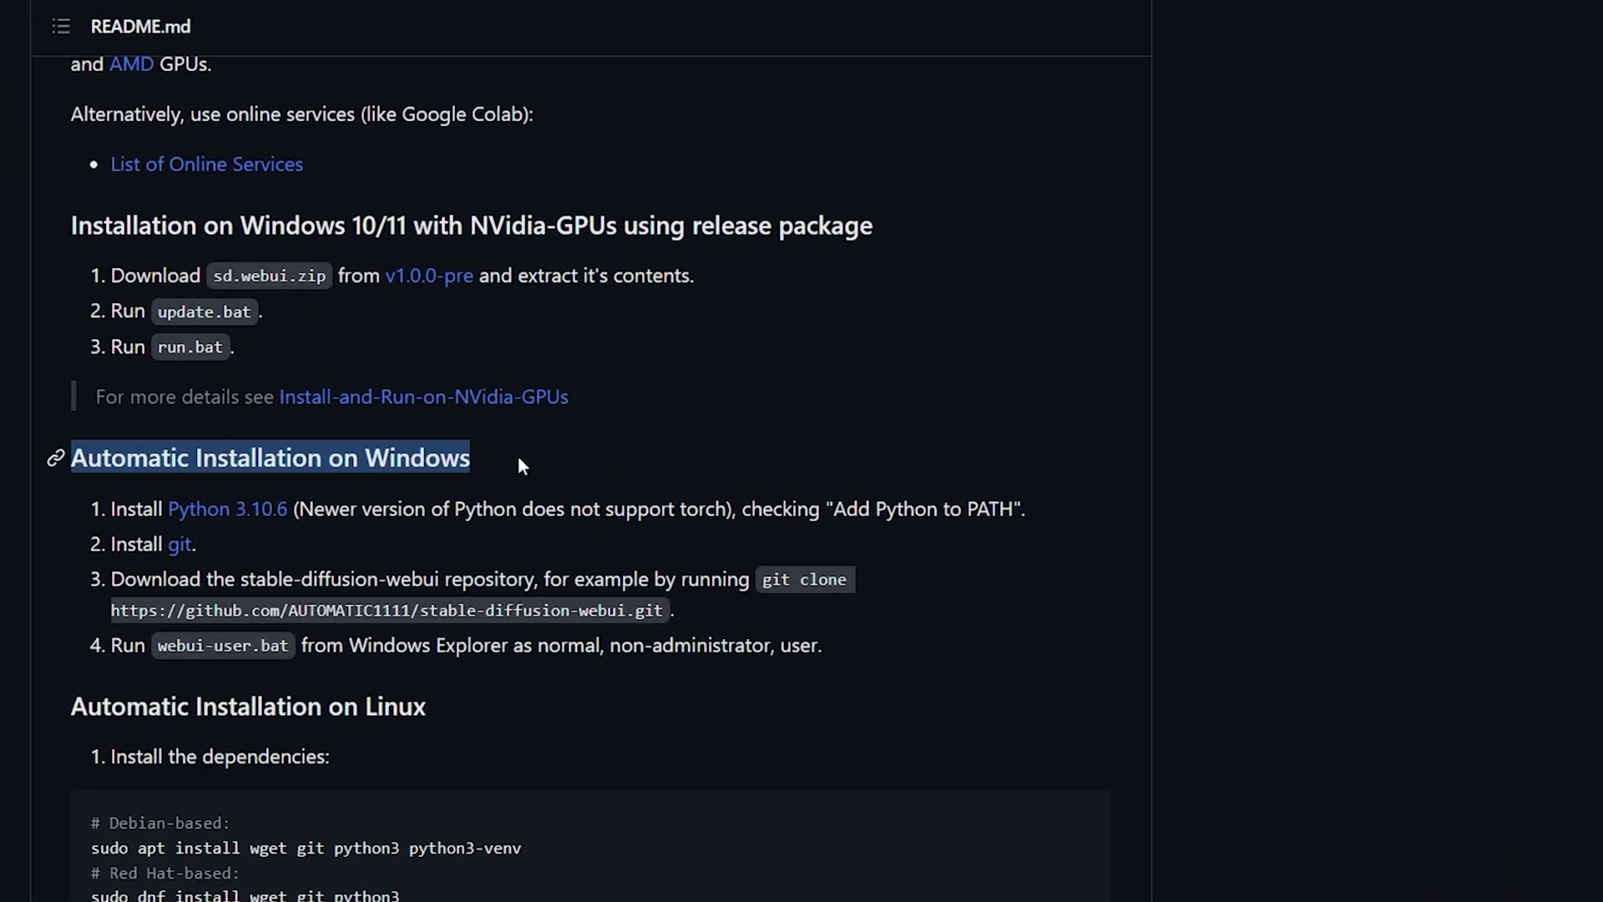
# Open the Python 3.10.6 release page in a new tab
pyautogui.click(518, 464)
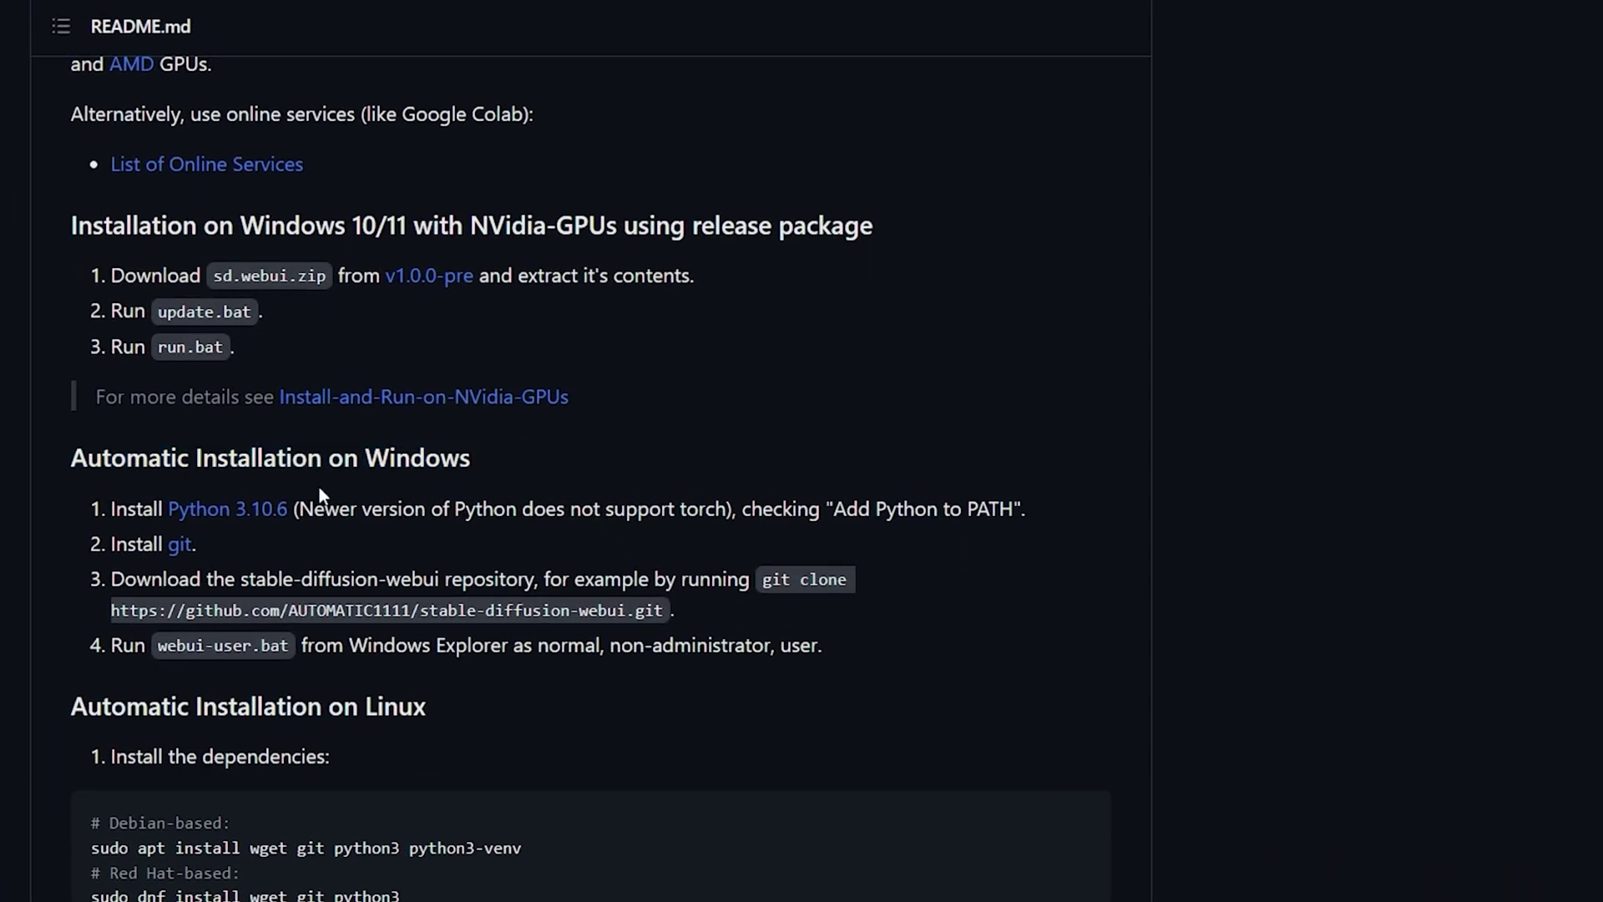
pyautogui.rightClick(253, 511)
pyautogui.click(363, 533)
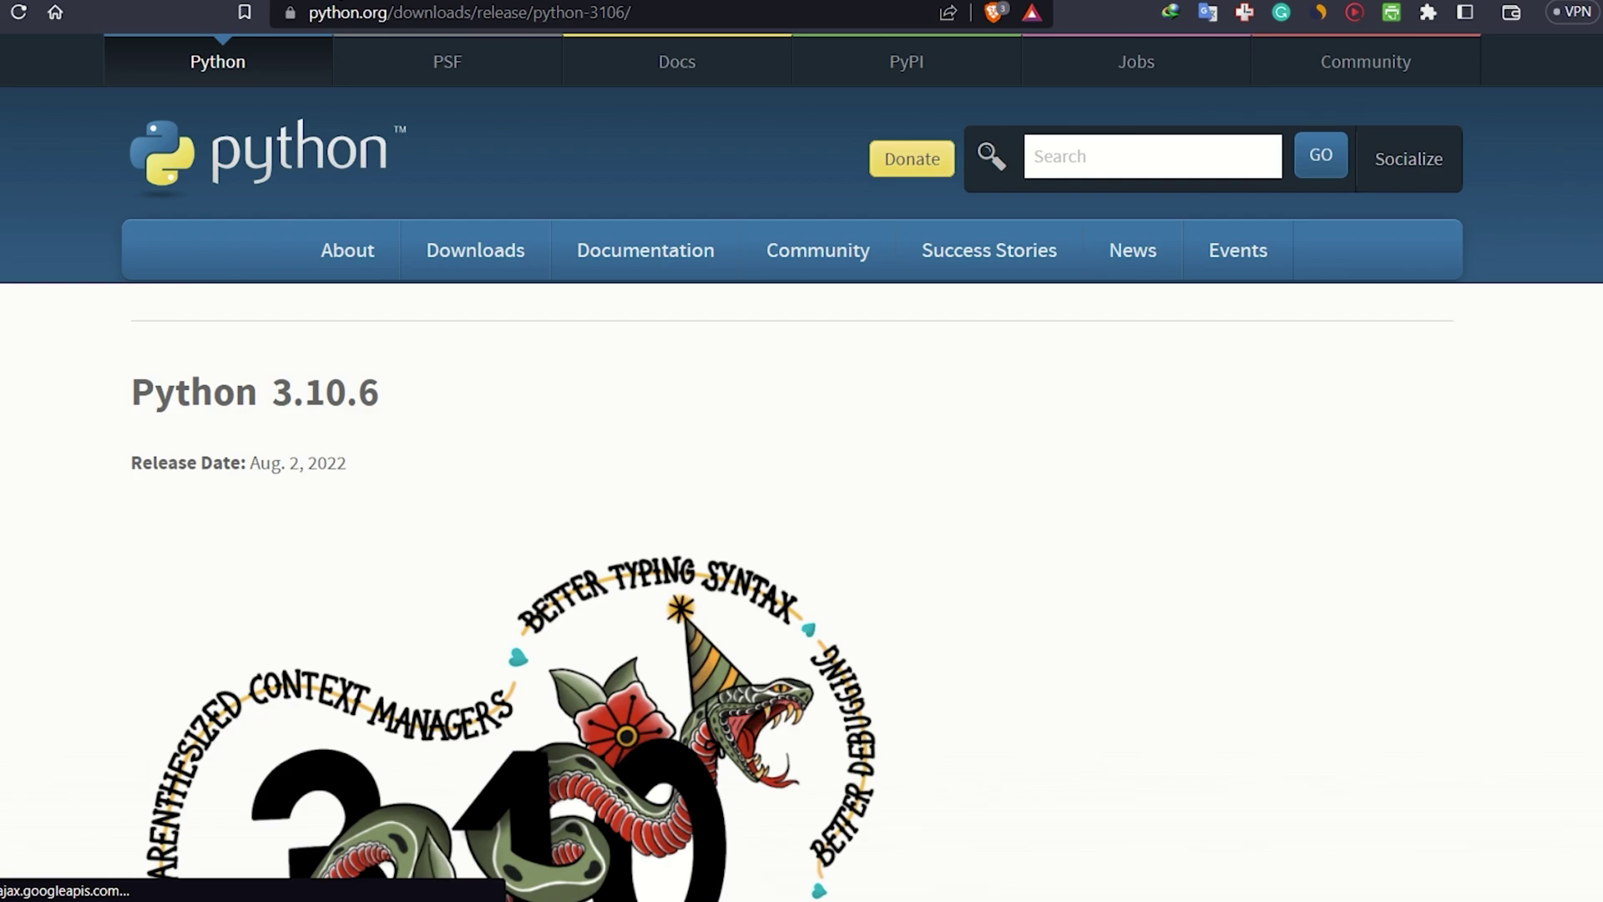
pyautogui.scroll(-5, 1528, 476)
pyautogui.scroll(-5, 1013, 601)
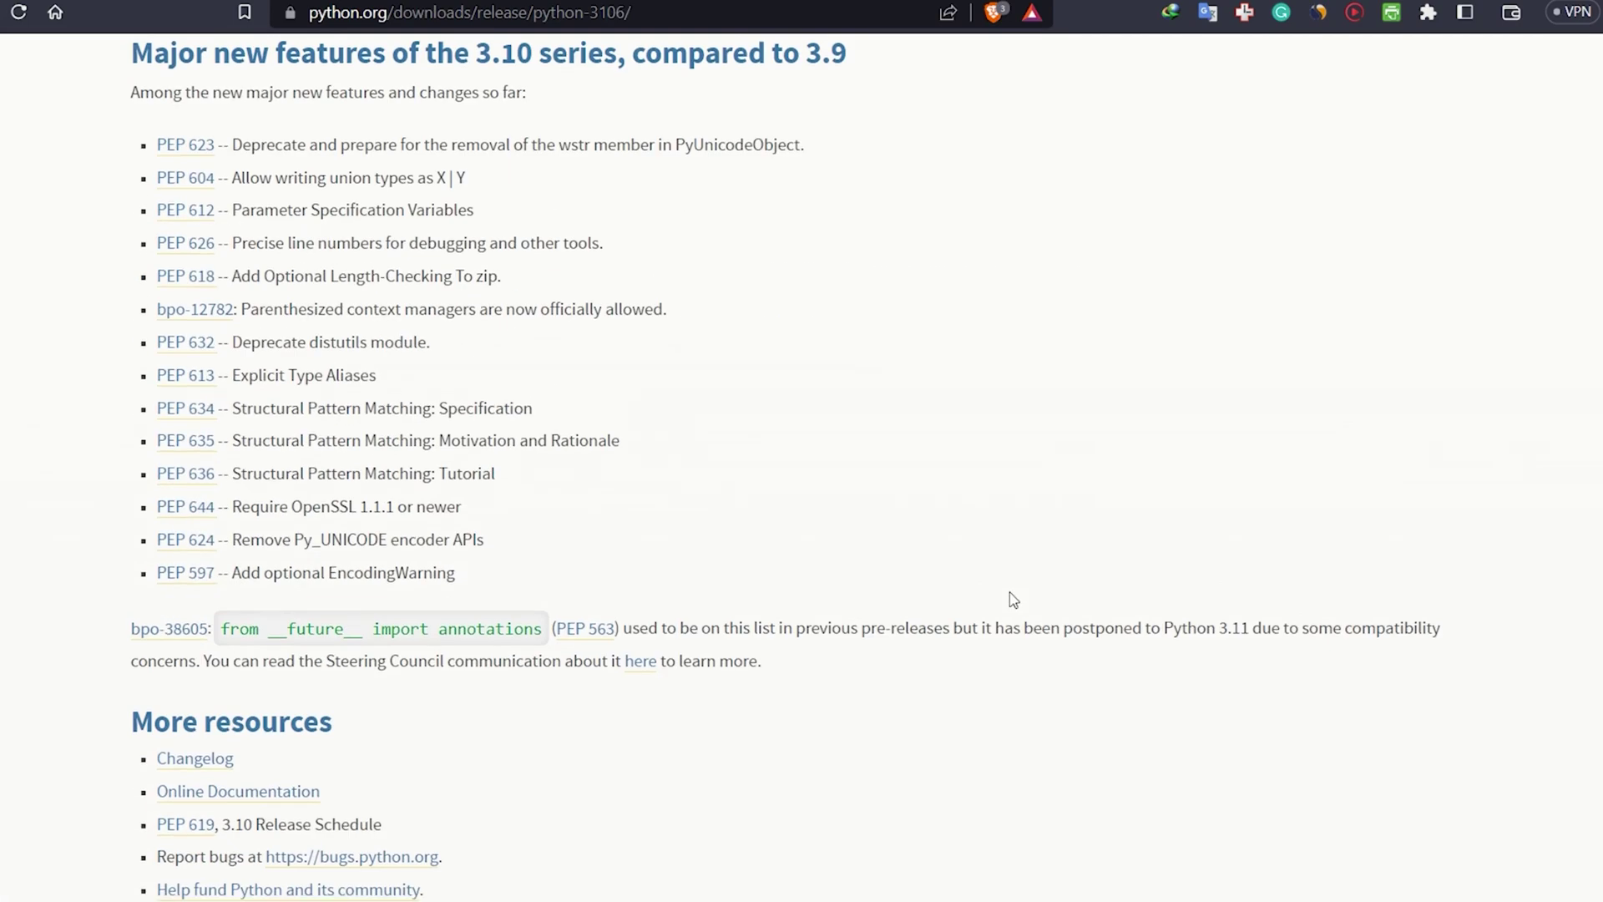
pyautogui.scroll(-4, 1013, 600)
pyautogui.scroll(-3, 1010, 588)
pyautogui.scroll(-1, 1011, 588)
pyautogui.moveTo(323, 659); pyautogui.dragTo(132, 660)
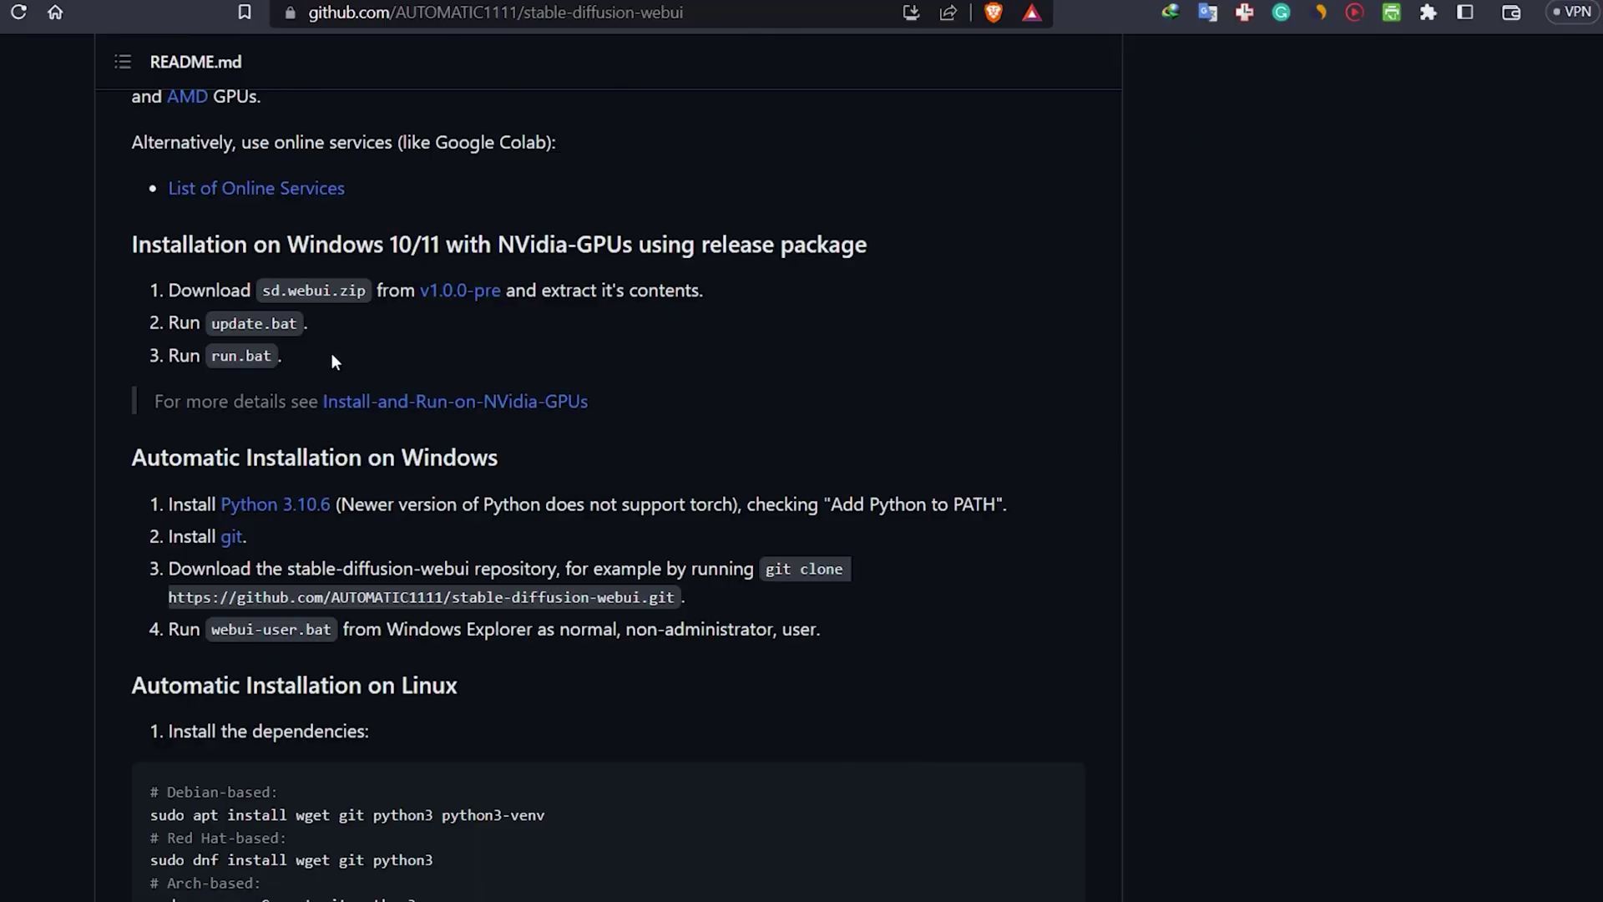
# Open the Git for Windows download page and select the 64-bit Git for Windows Setup link
pyautogui.rightClick(233, 538)
pyautogui.click(289, 560)
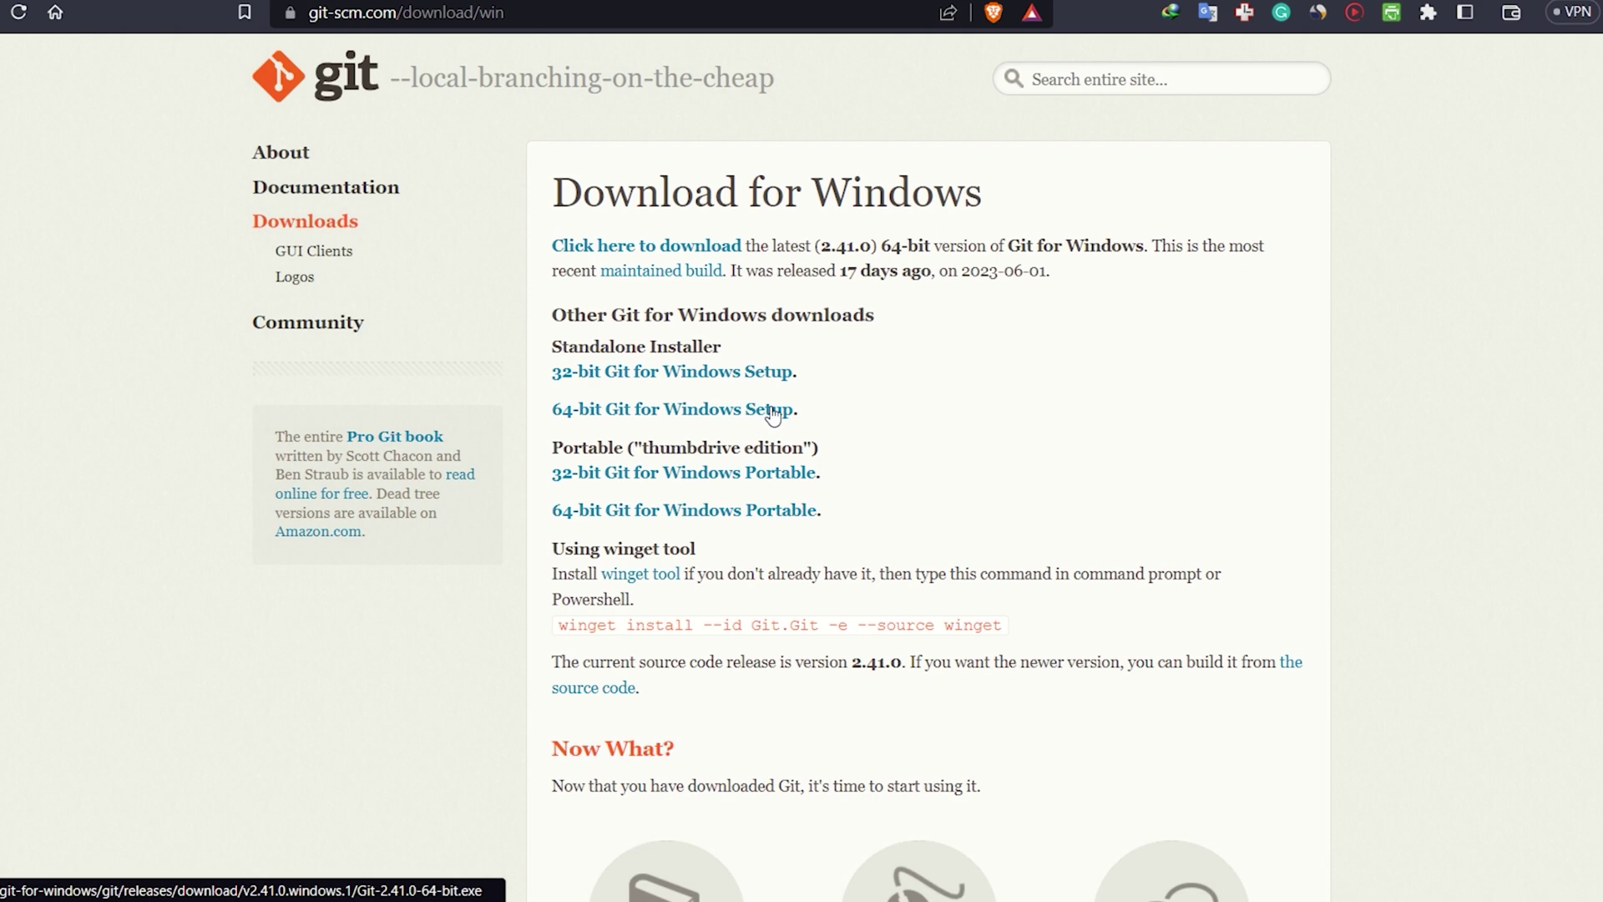
pyautogui.moveTo(552, 410); pyautogui.dragTo(794, 409)
pyautogui.rightClick(794, 410)
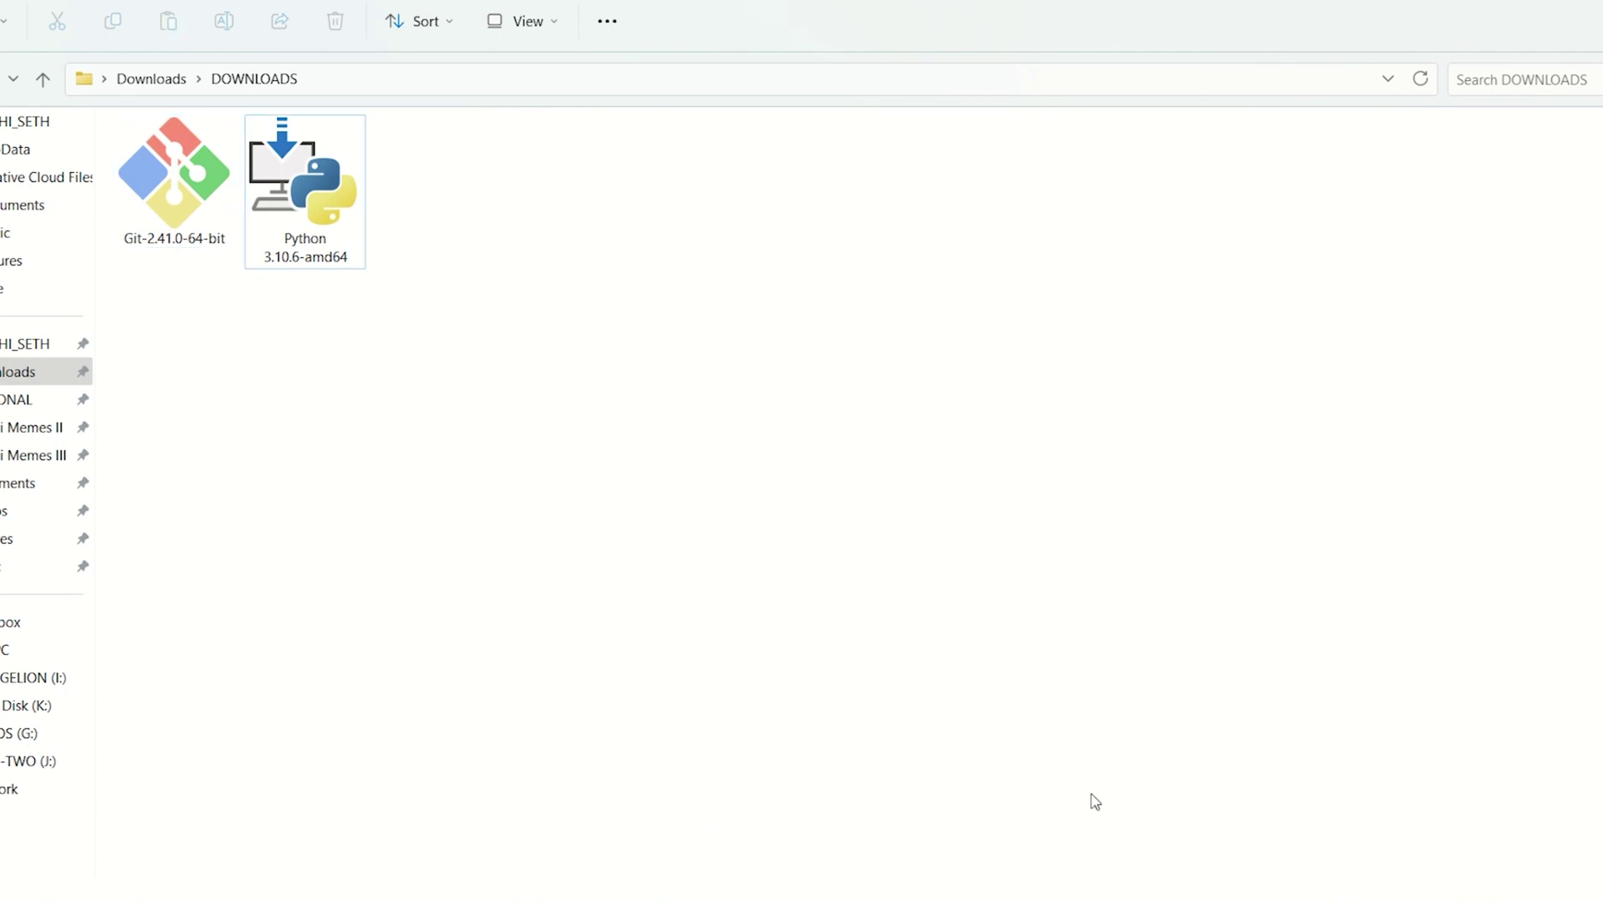
# Install Python 3.10.6 with 'Add Python 3.10 to PATH' enabled, then close setup
pyautogui.click(346, 213)
pyautogui.doubleClick(340, 211)
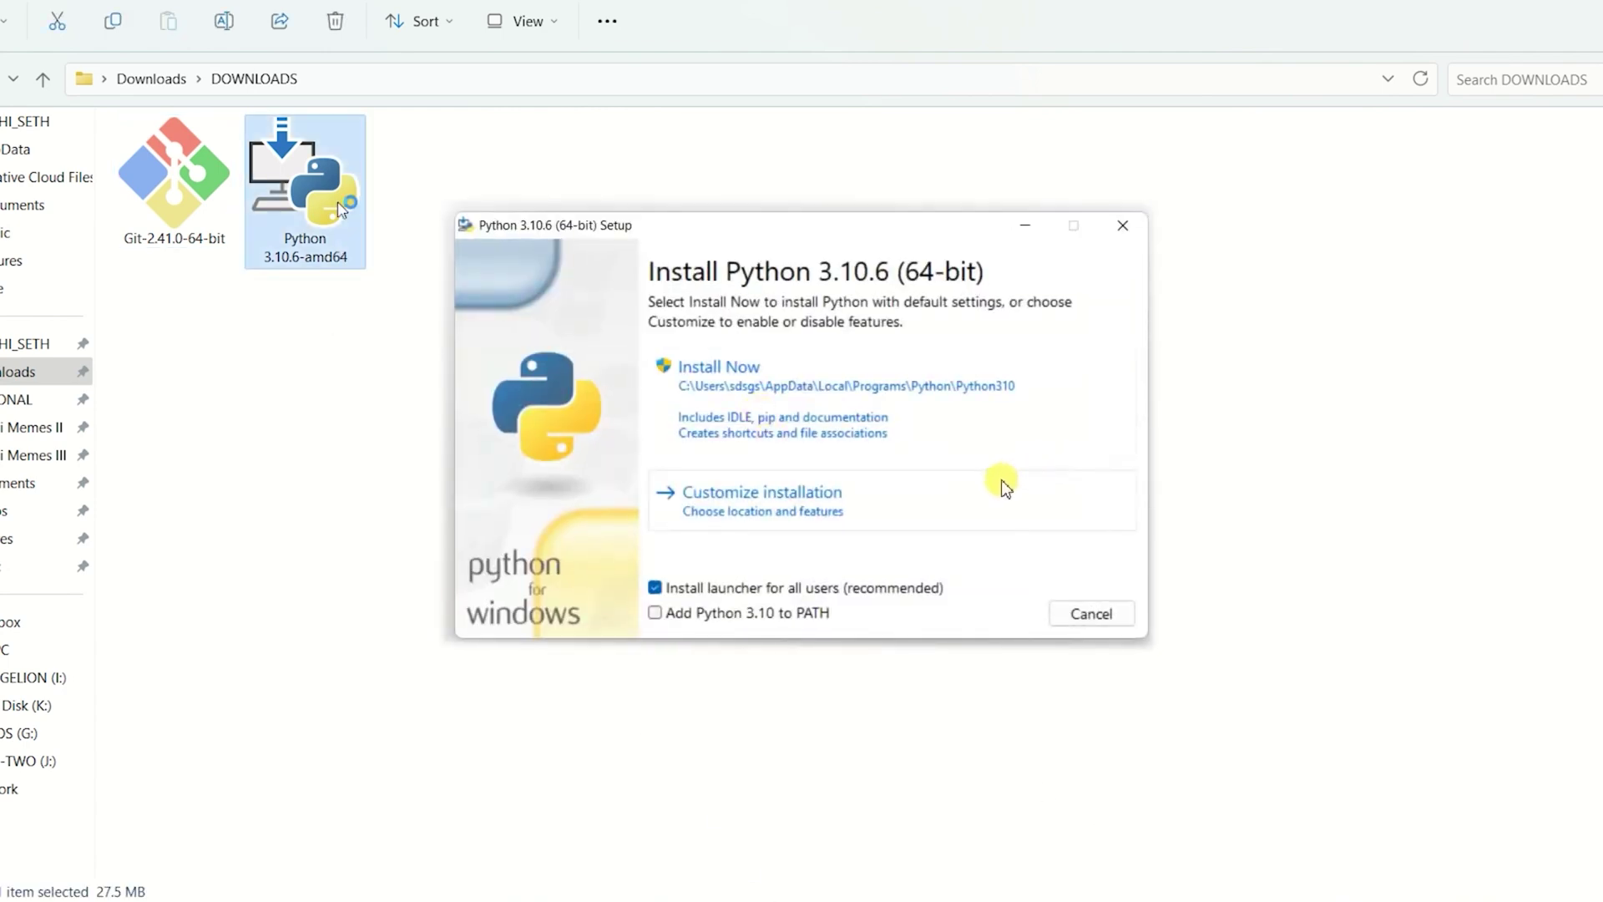
pyautogui.click(687, 616)
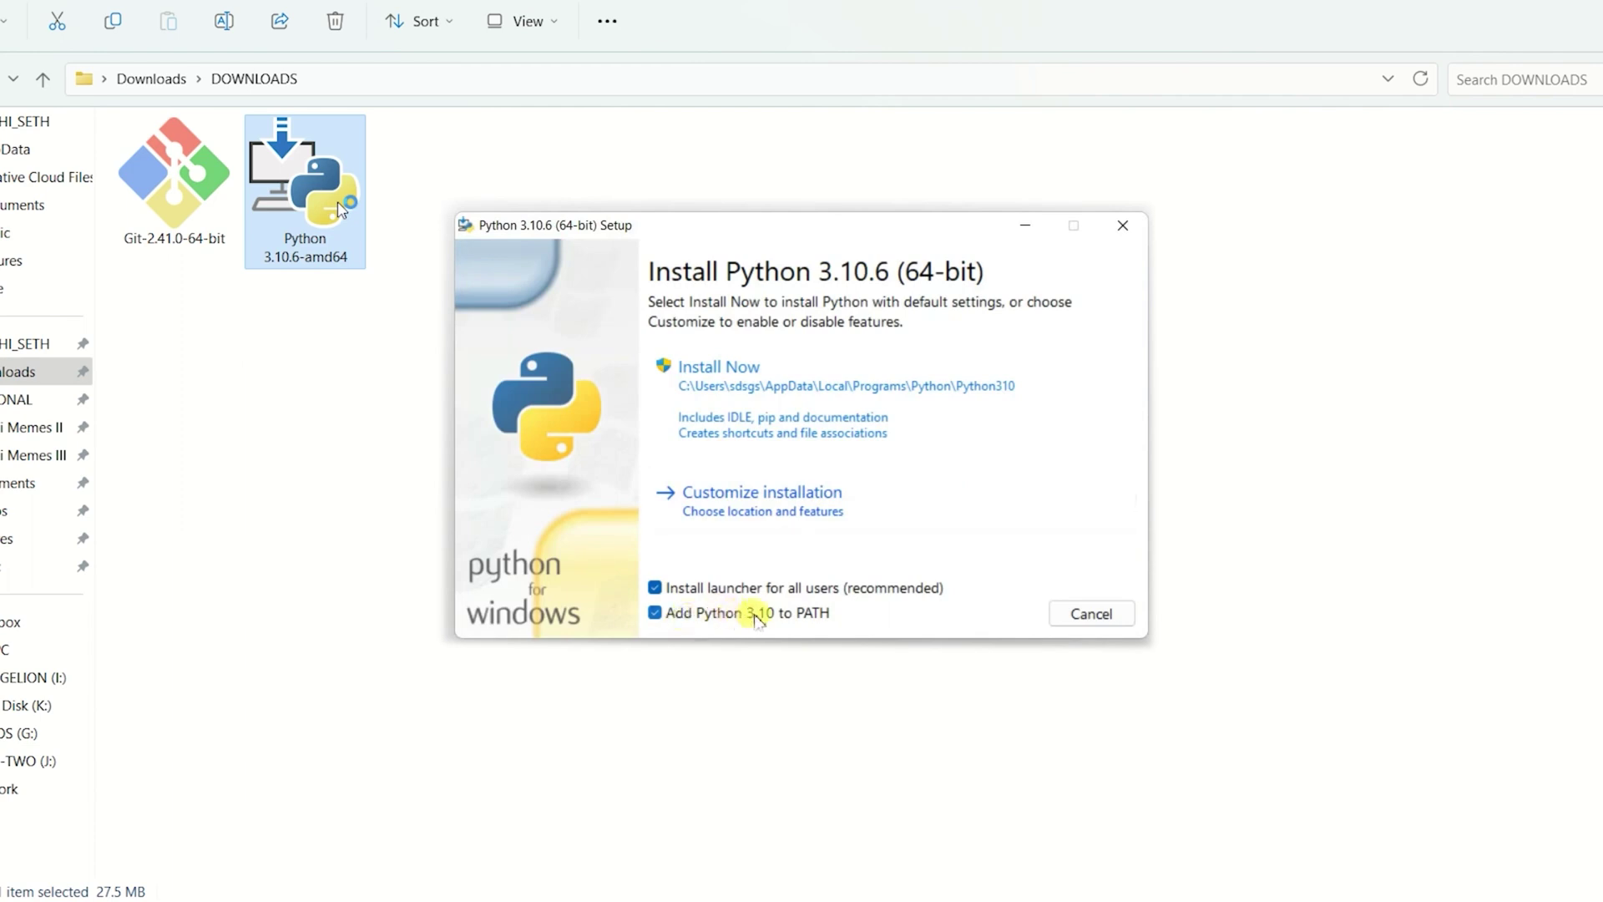
pyautogui.click(835, 432)
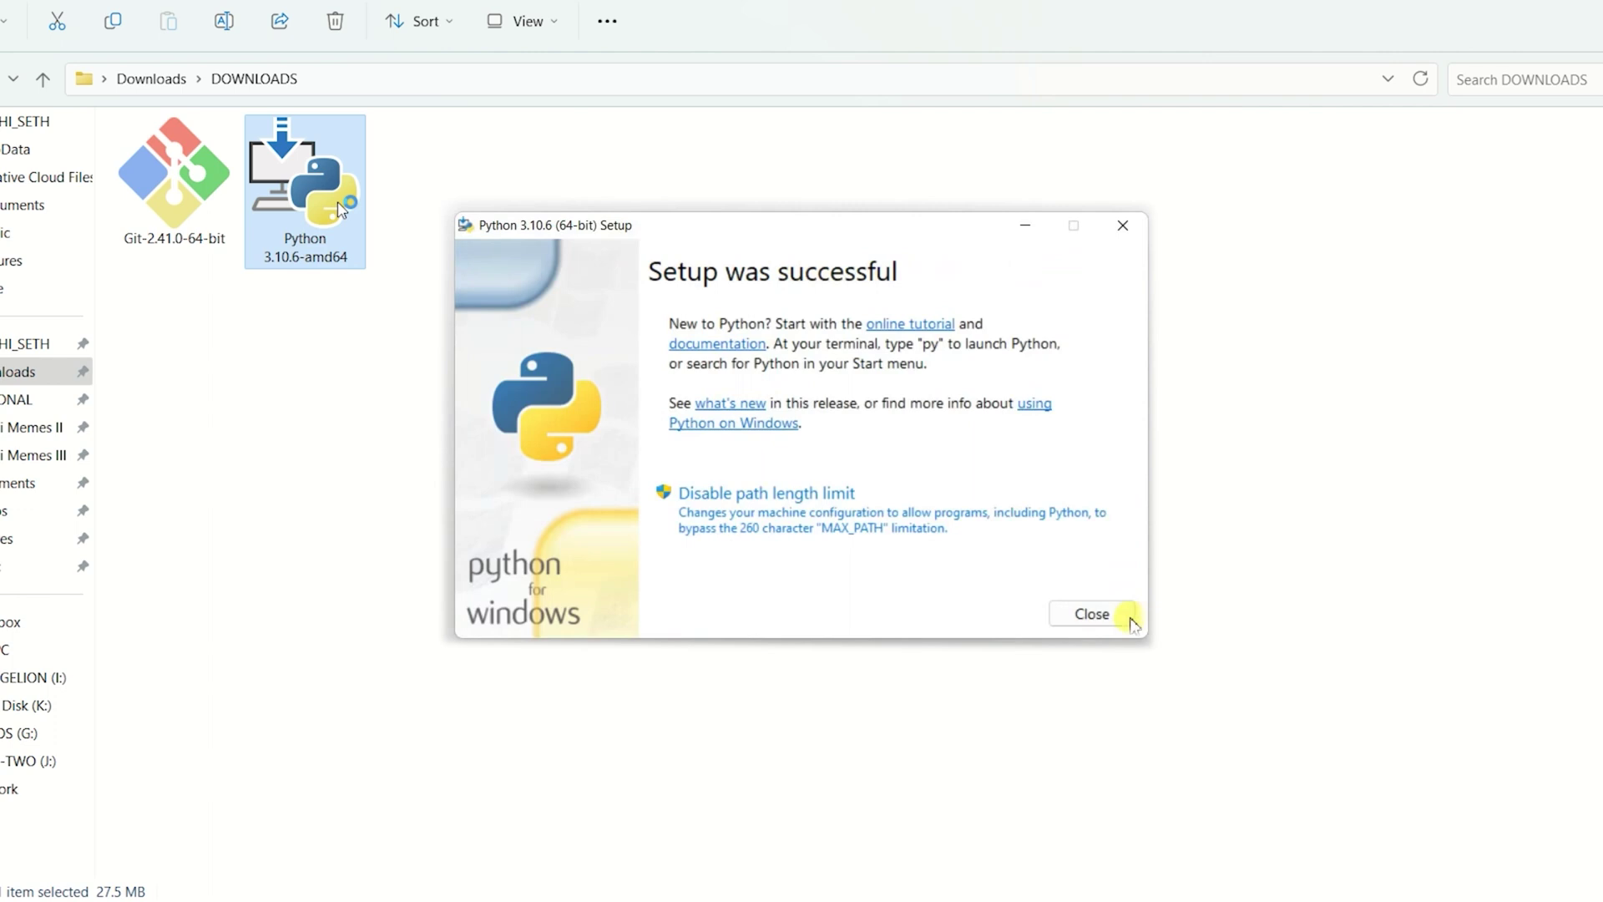
pyautogui.click(1085, 614)
# Run the Git 2.41.0 installer, keeping every default option through to Finish
pyautogui.doubleClick(174, 182)
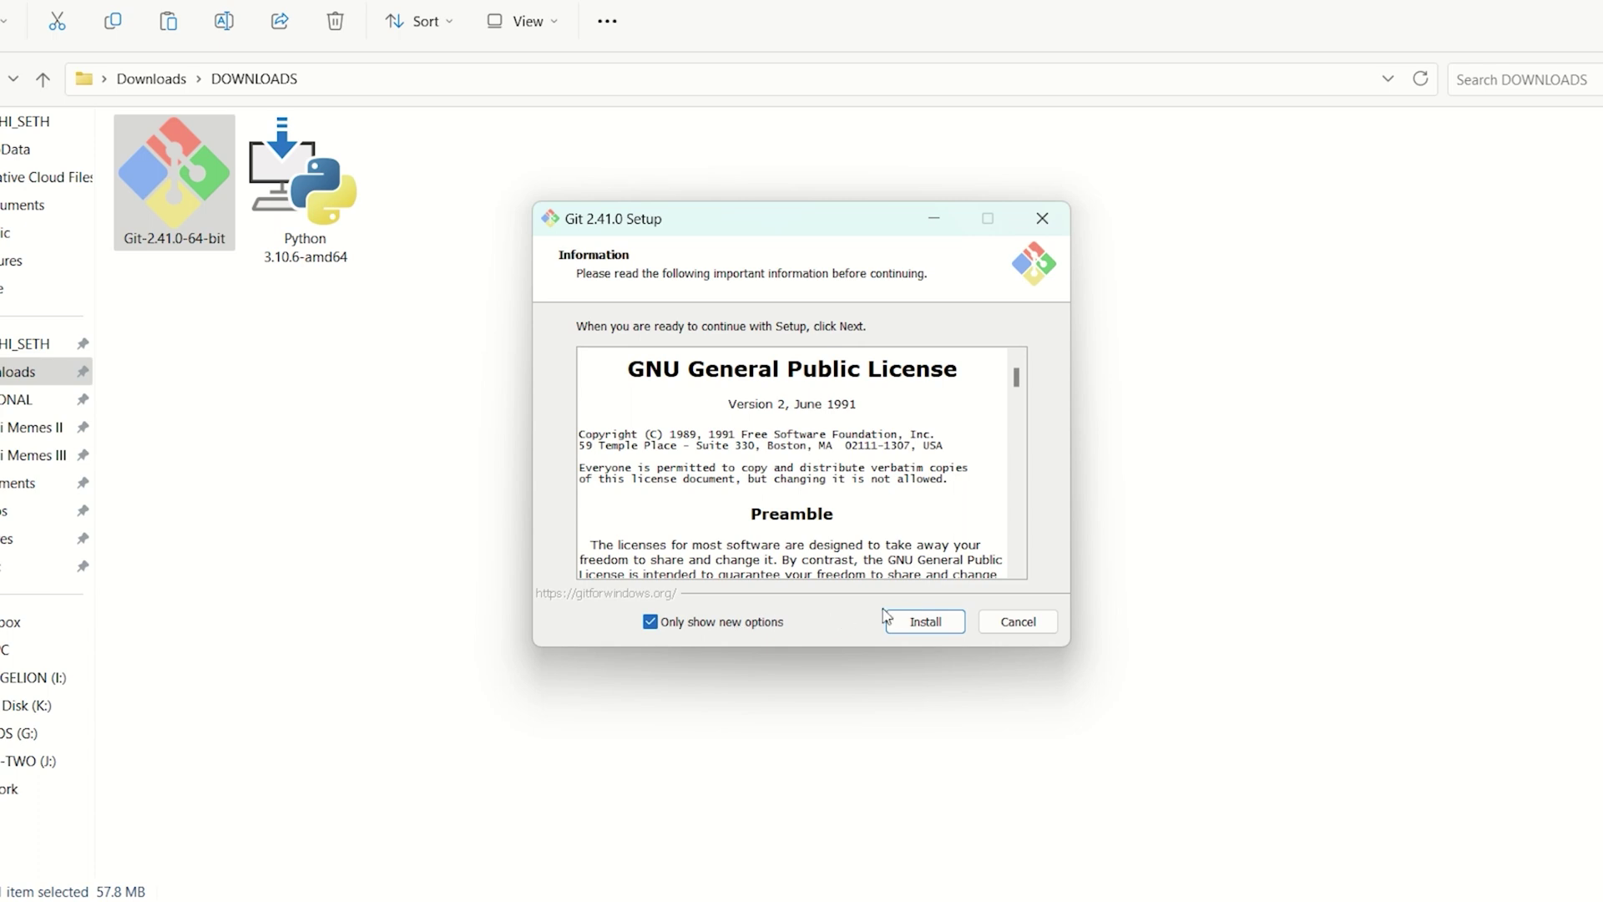
pyautogui.click(927, 621)
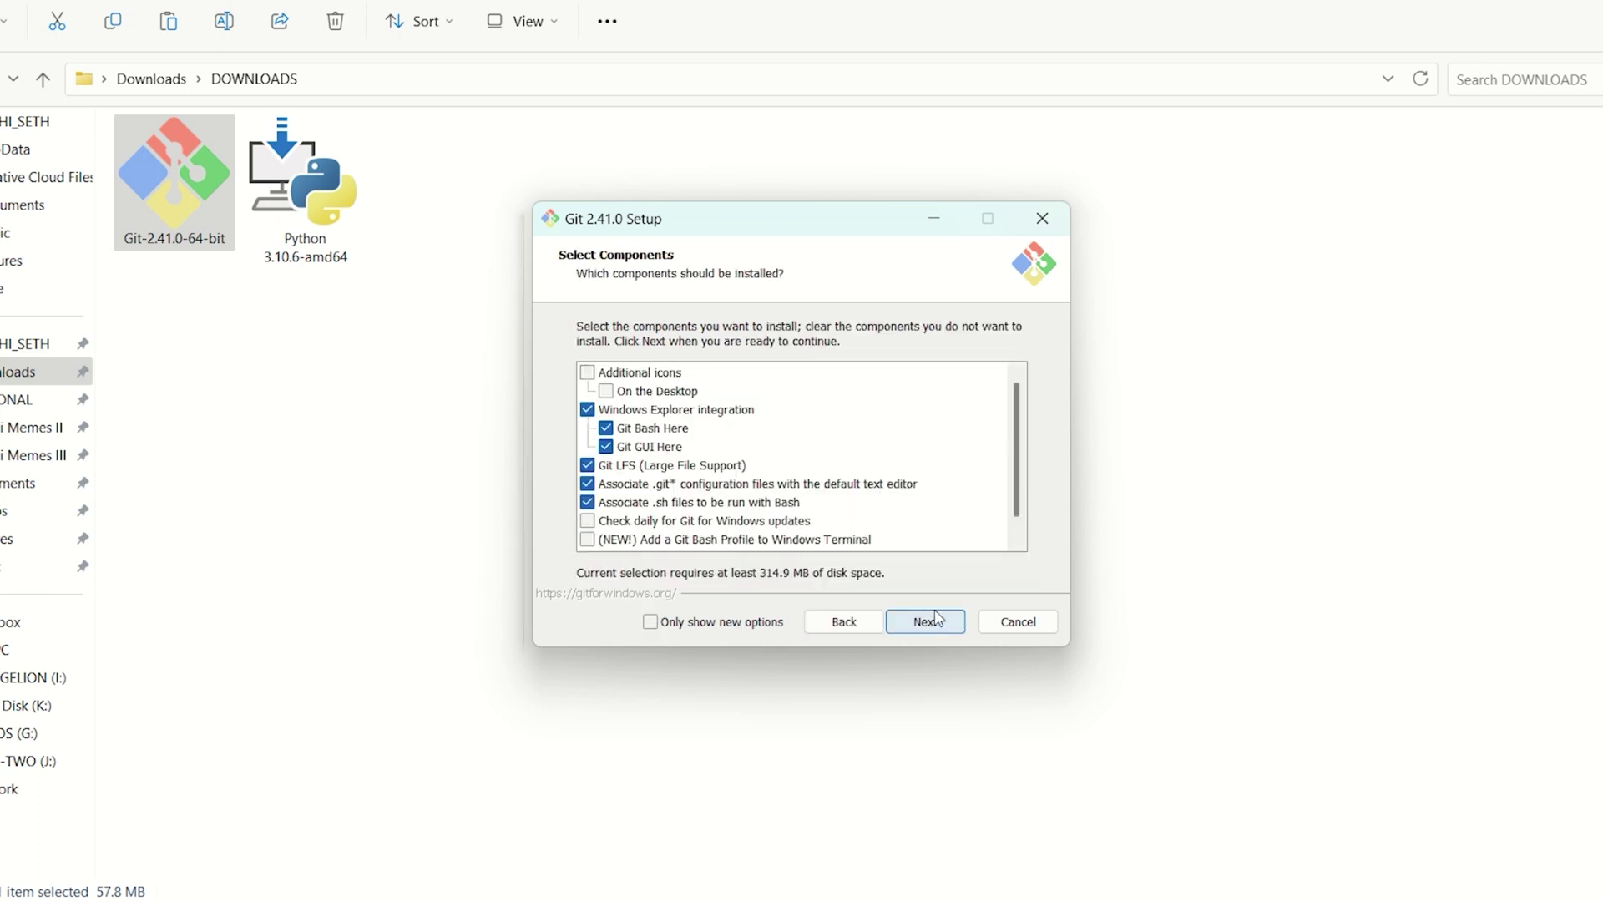
pyautogui.click(936, 618)
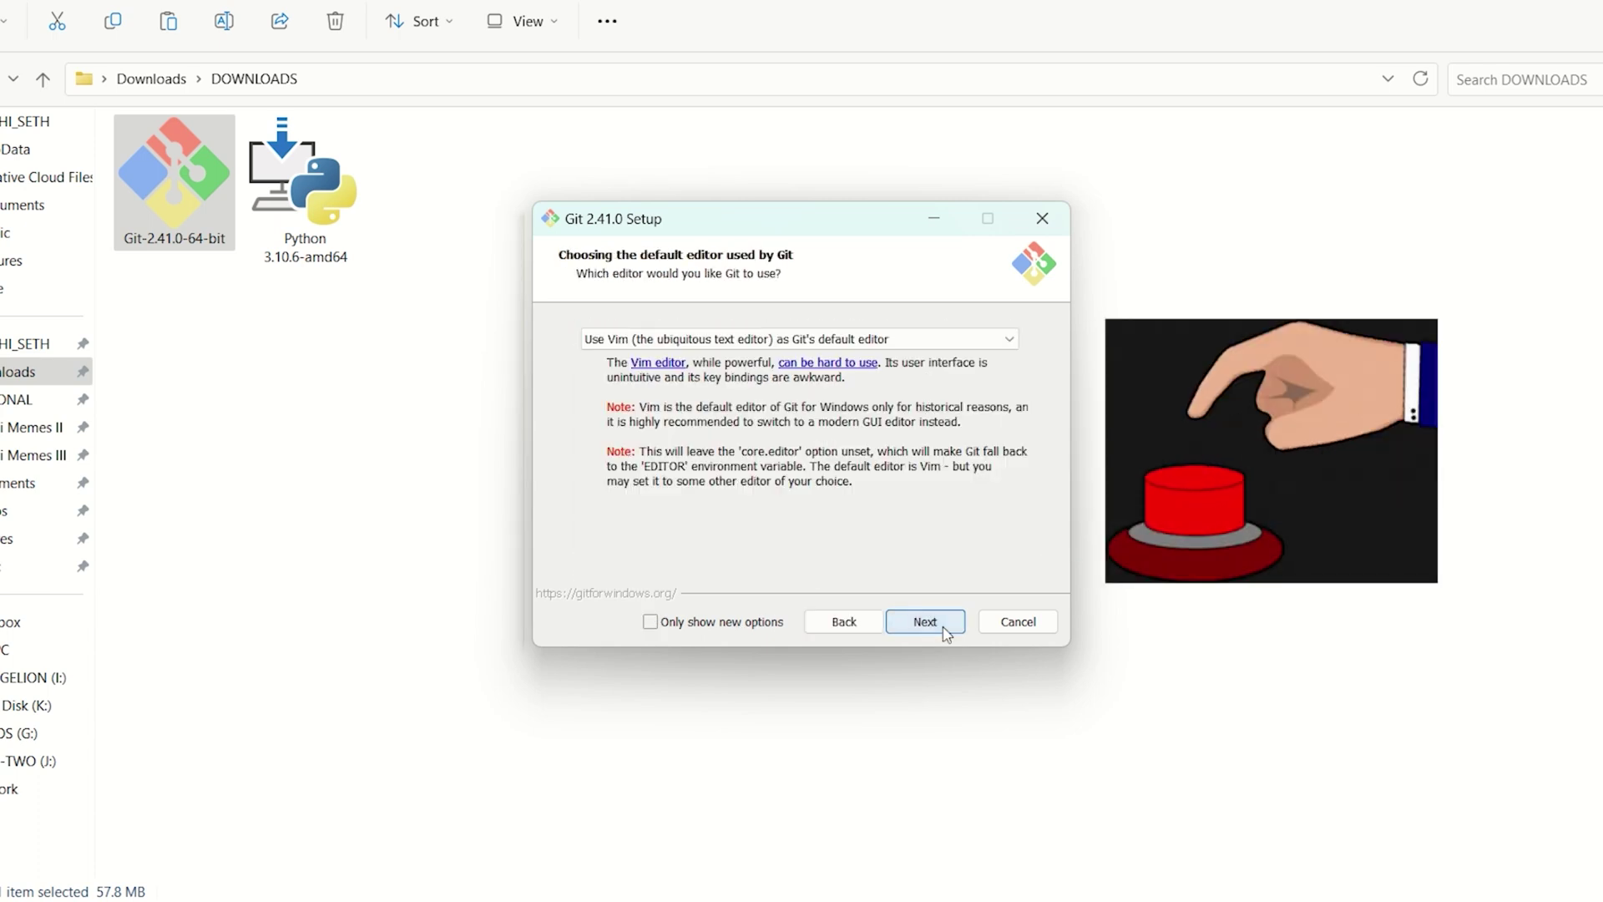
pyautogui.click(943, 626)
pyautogui.click(942, 625)
pyautogui.click(942, 625)
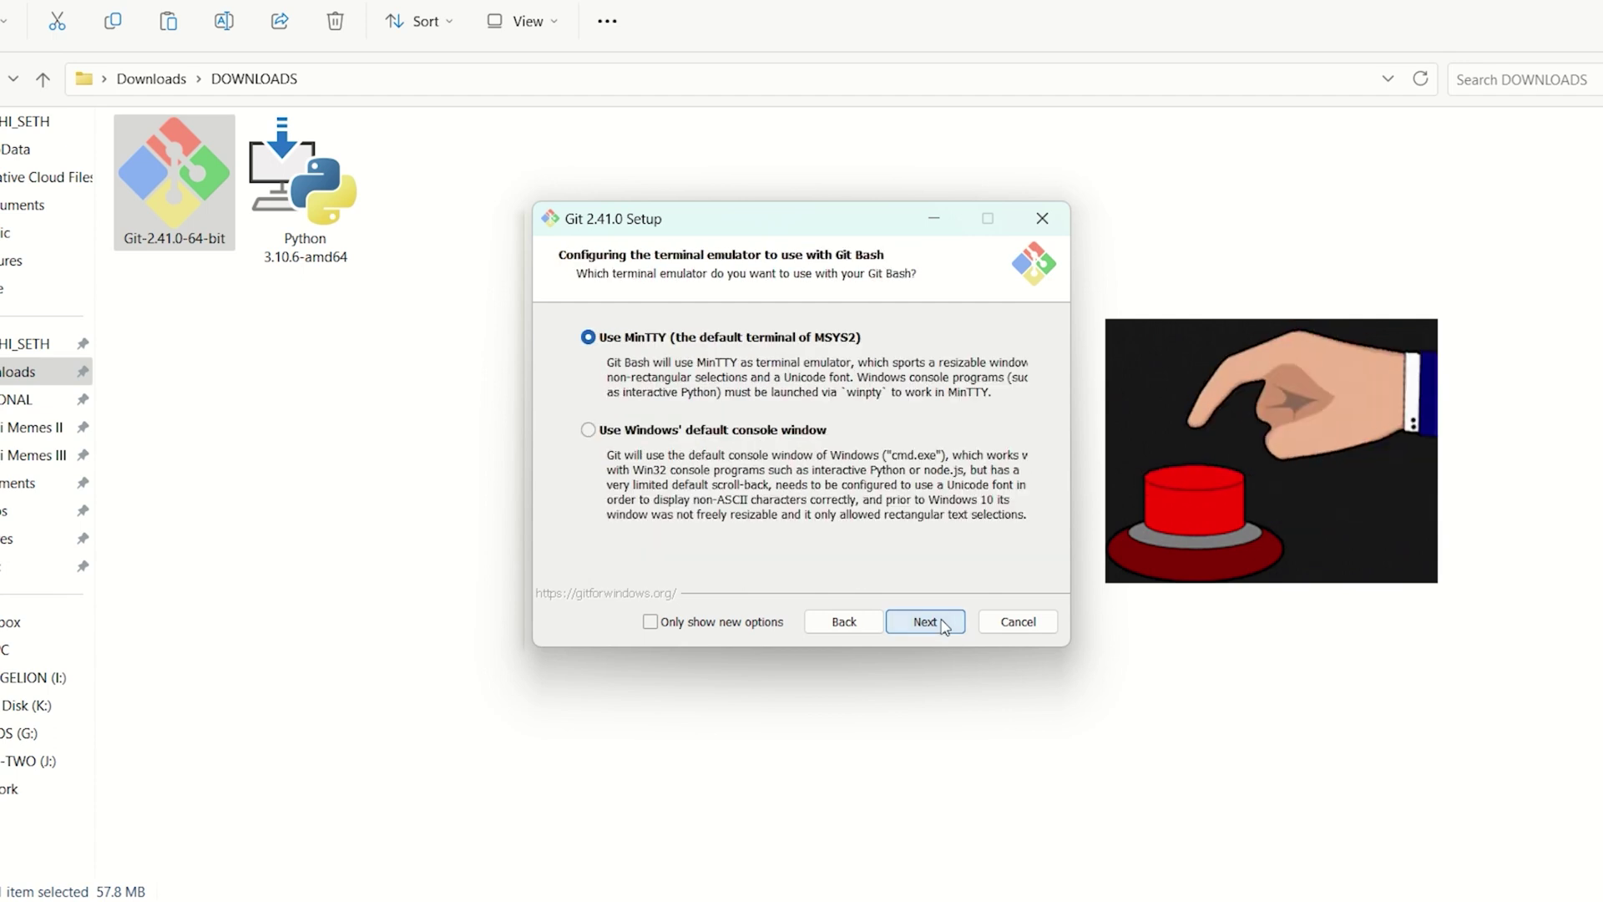
pyautogui.click(944, 625)
pyautogui.click(943, 624)
pyautogui.click(928, 621)
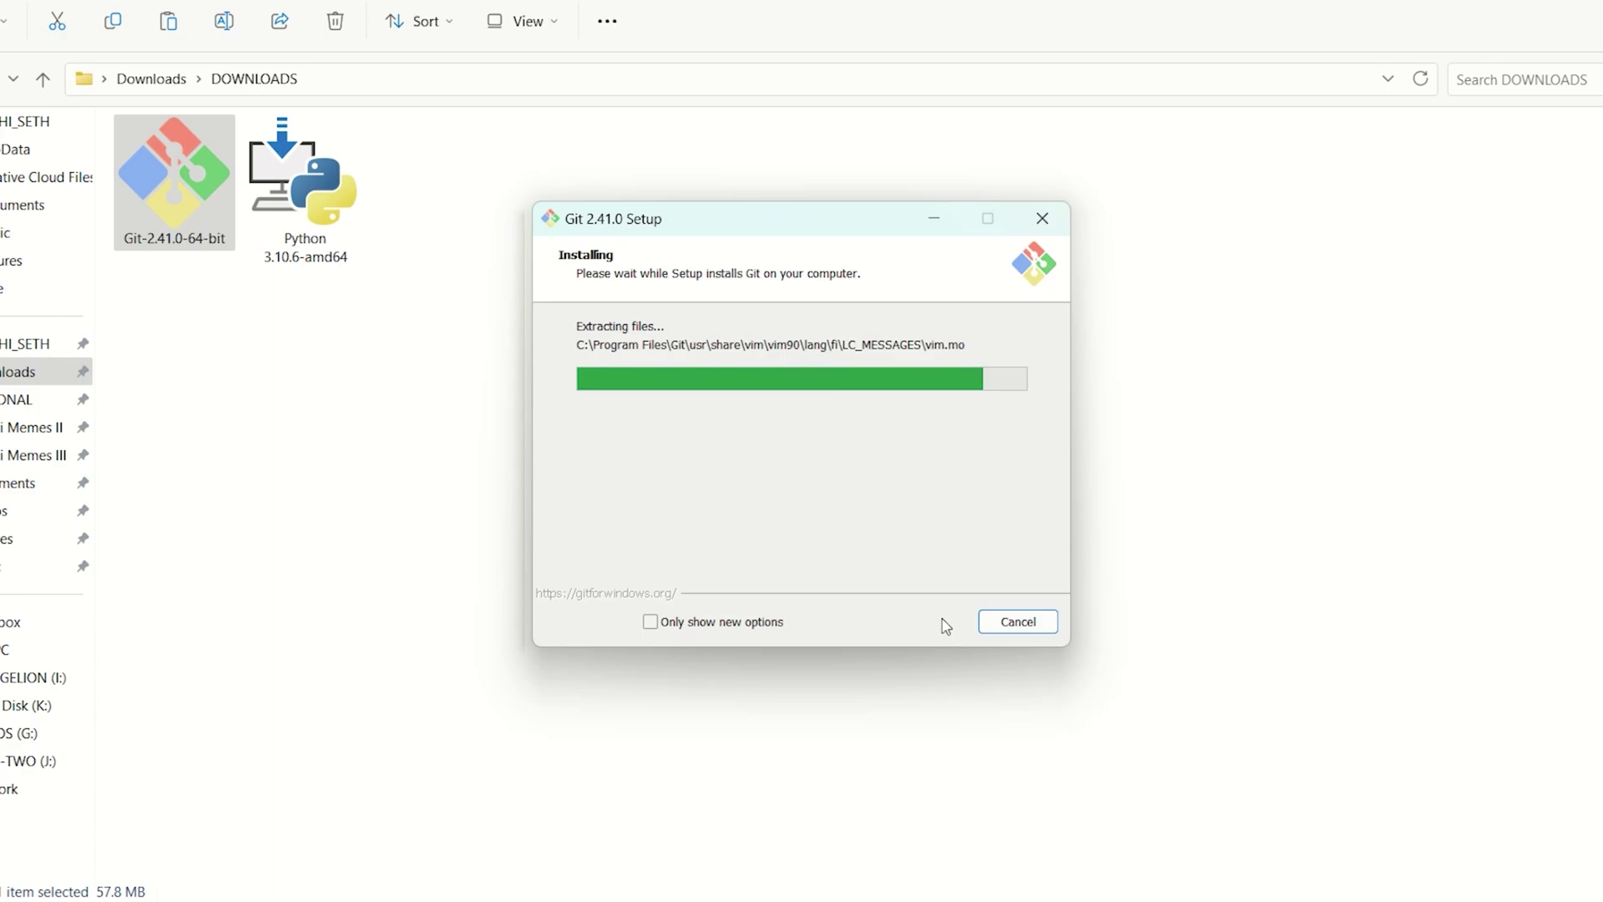
pyautogui.click(944, 625)
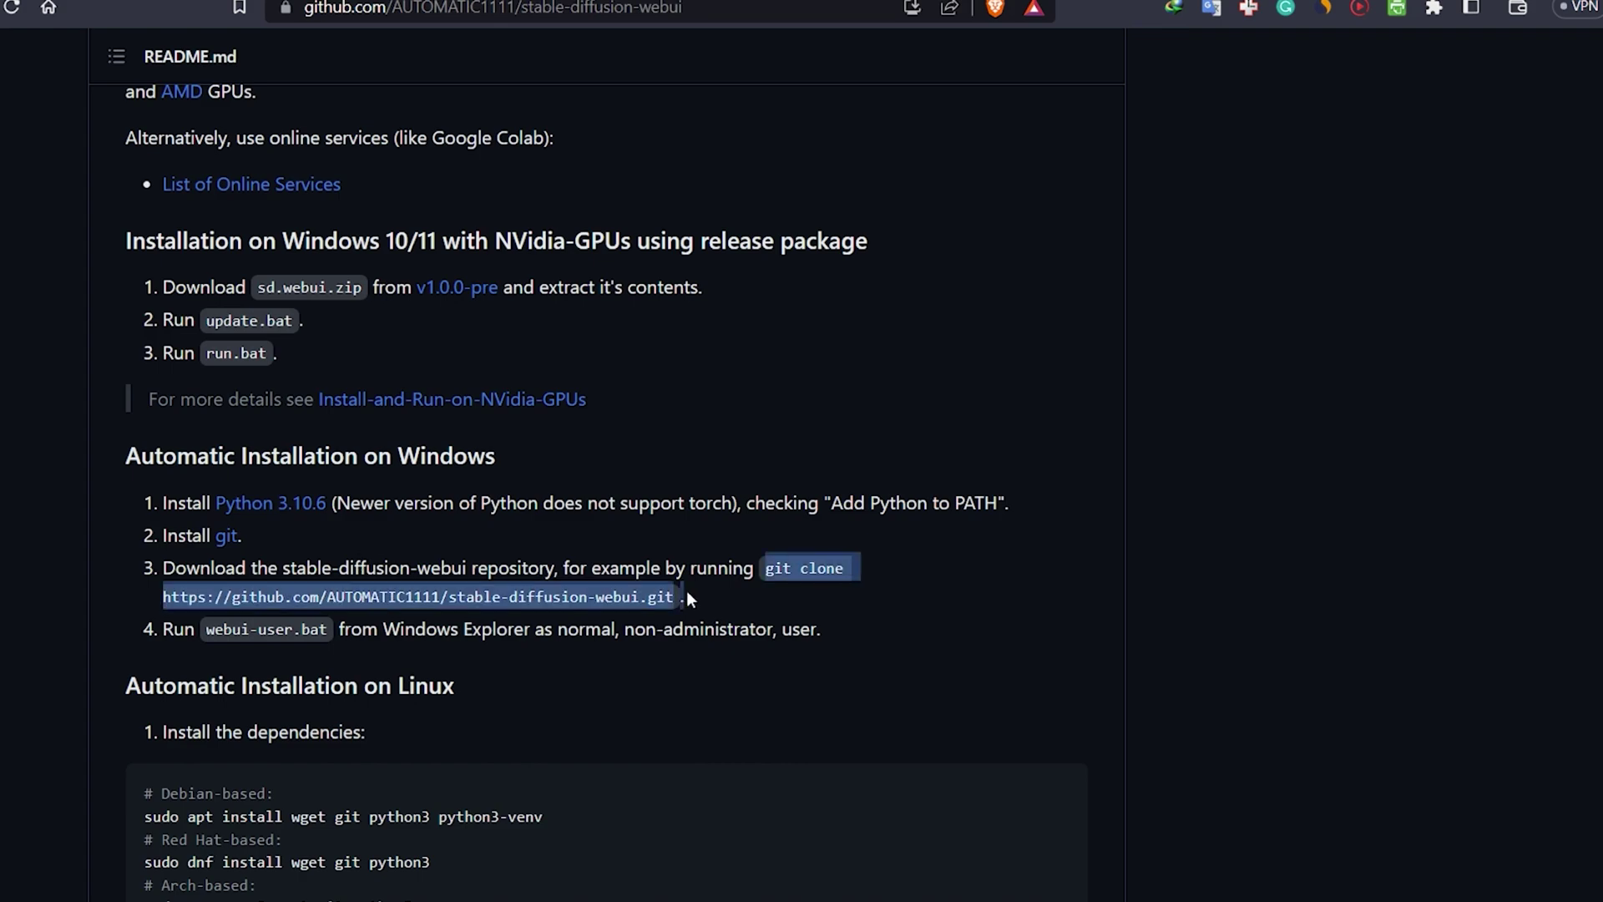
# Copy the README's git clone command and create a new folder on Local Disk C:
pyautogui.rightClick(668, 599)
pyautogui.click(495, 611)
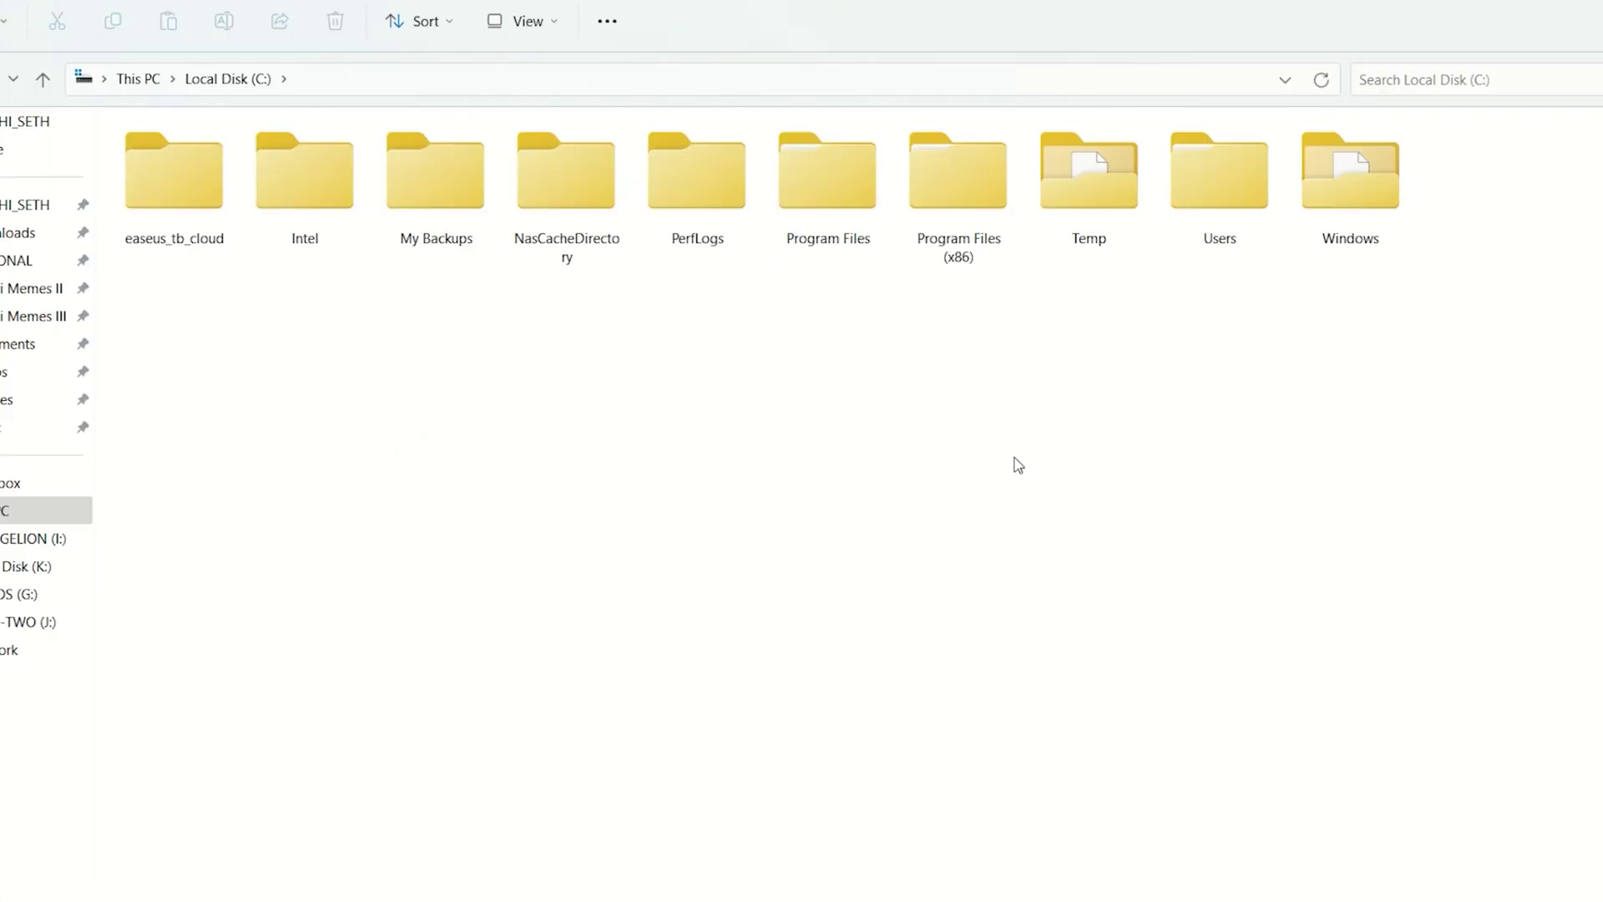
pyautogui.rightClick(1018, 463)
pyautogui.moveTo(1069, 845)
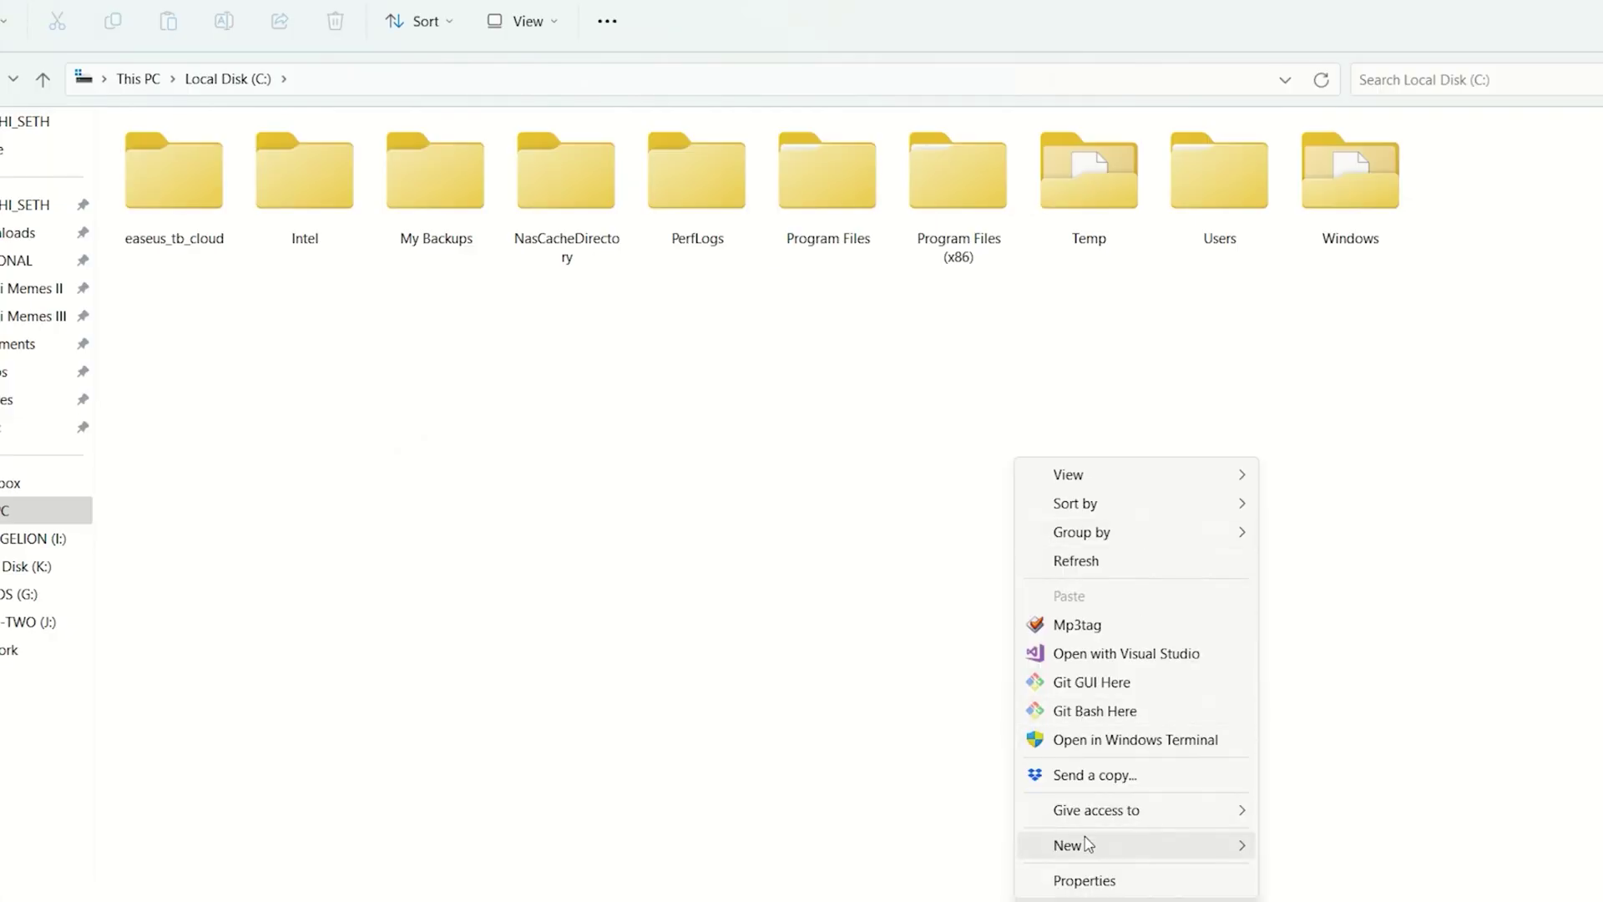
pyautogui.click(1299, 848)
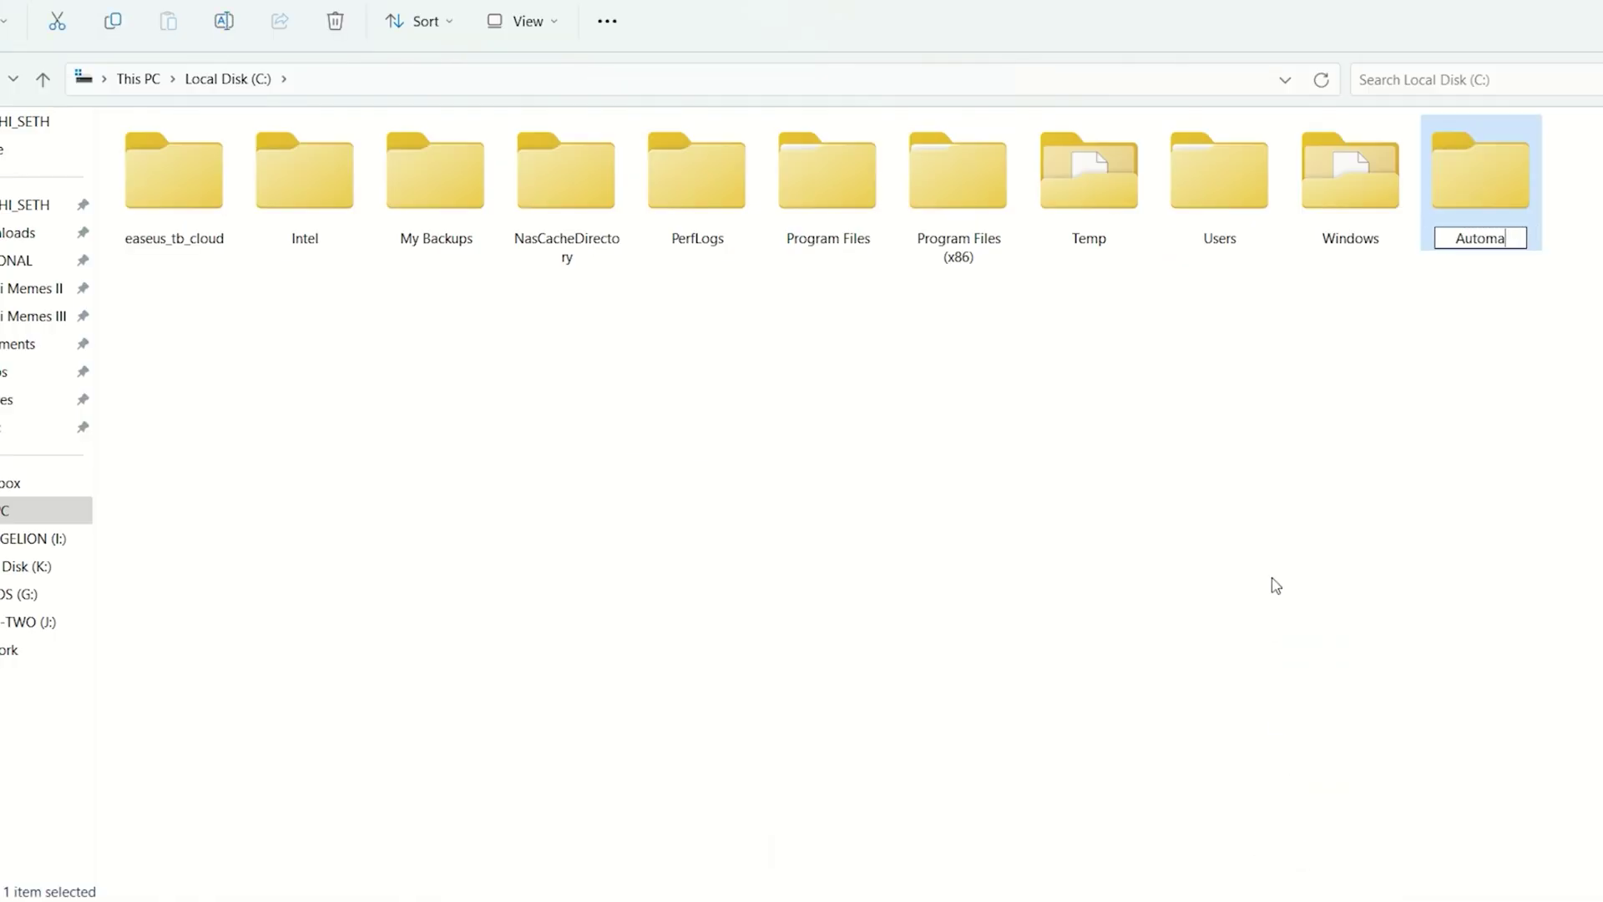
pyautogui.write('11')
# Name the folder Automatic1111, open Command Prompt there via cmd, and run the pasted git clone
pyautogui.press('Return')
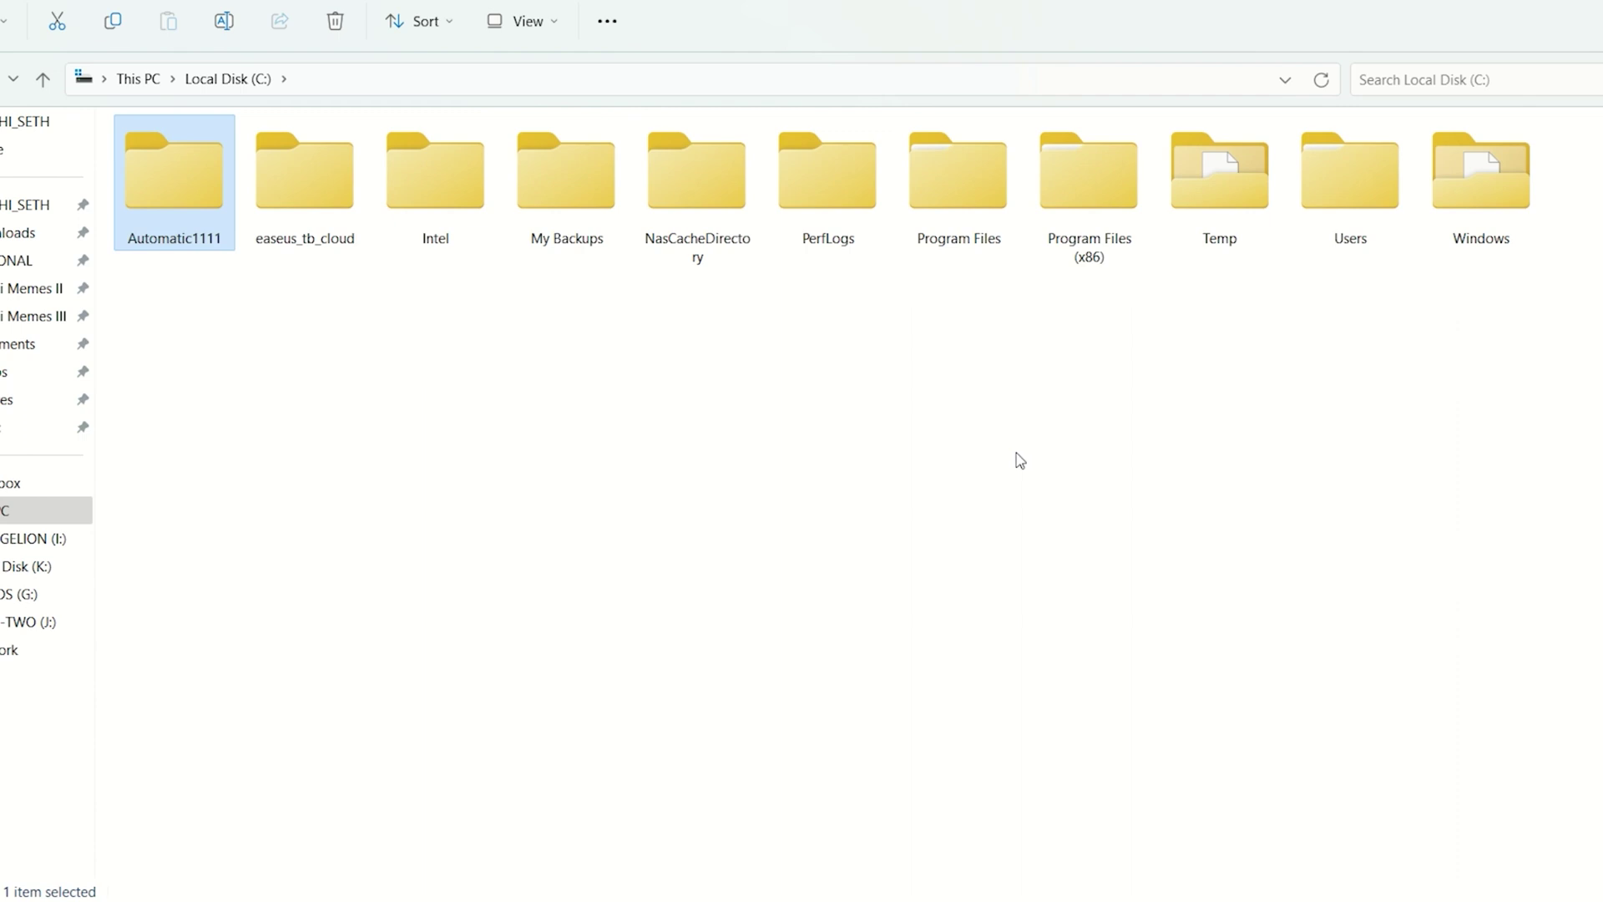
pyautogui.press('Return')
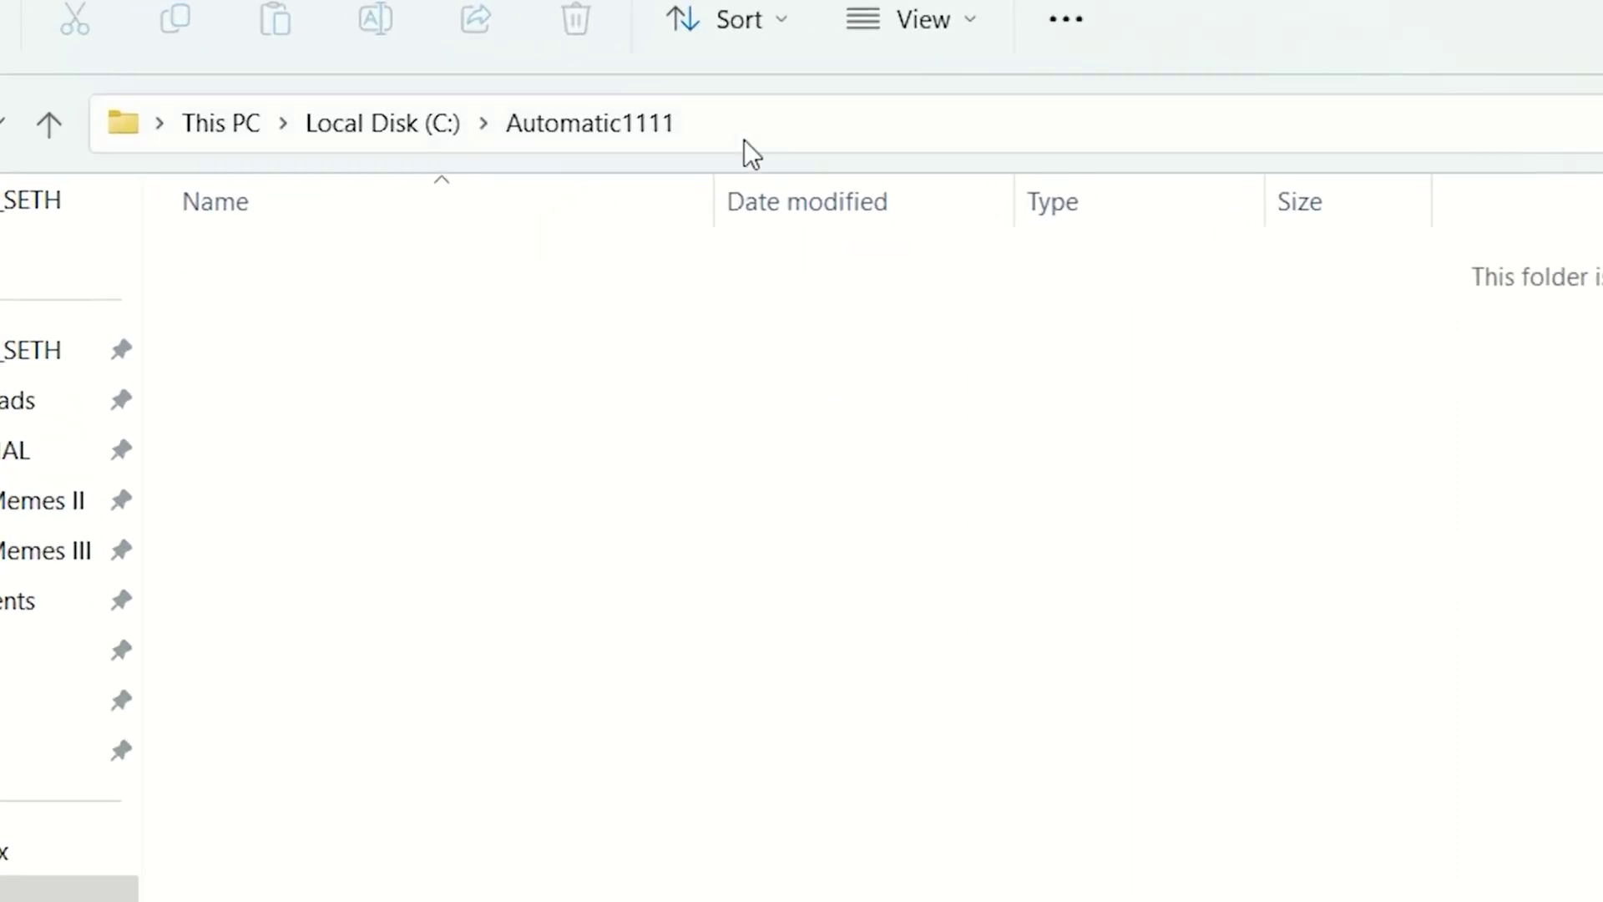
pyautogui.click(743, 125)
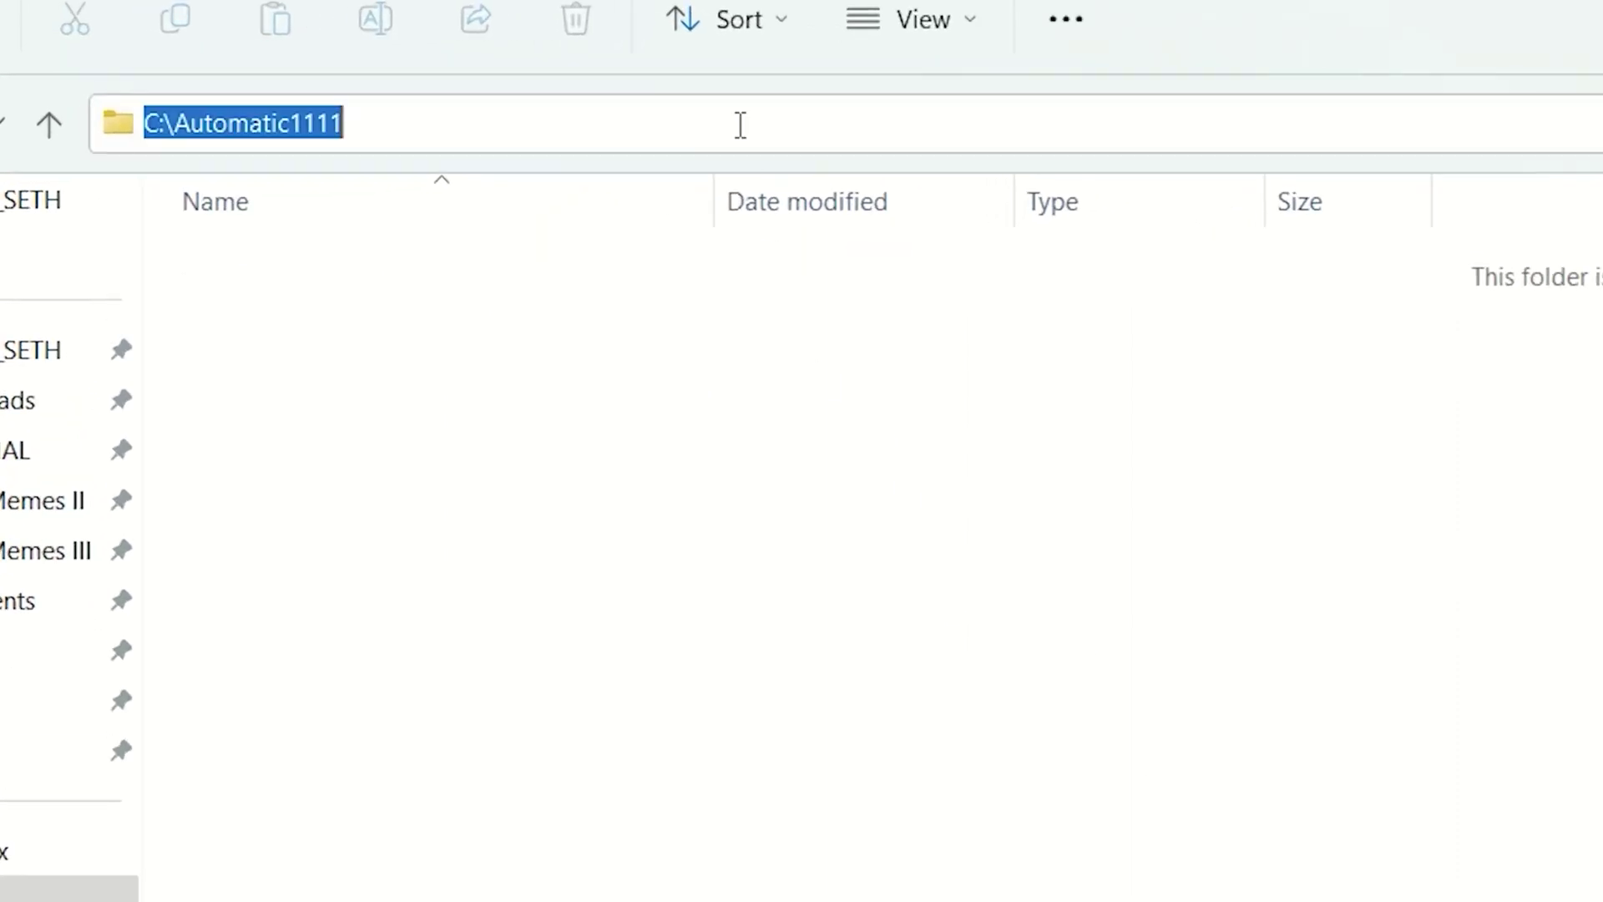
pyautogui.write('cmd')
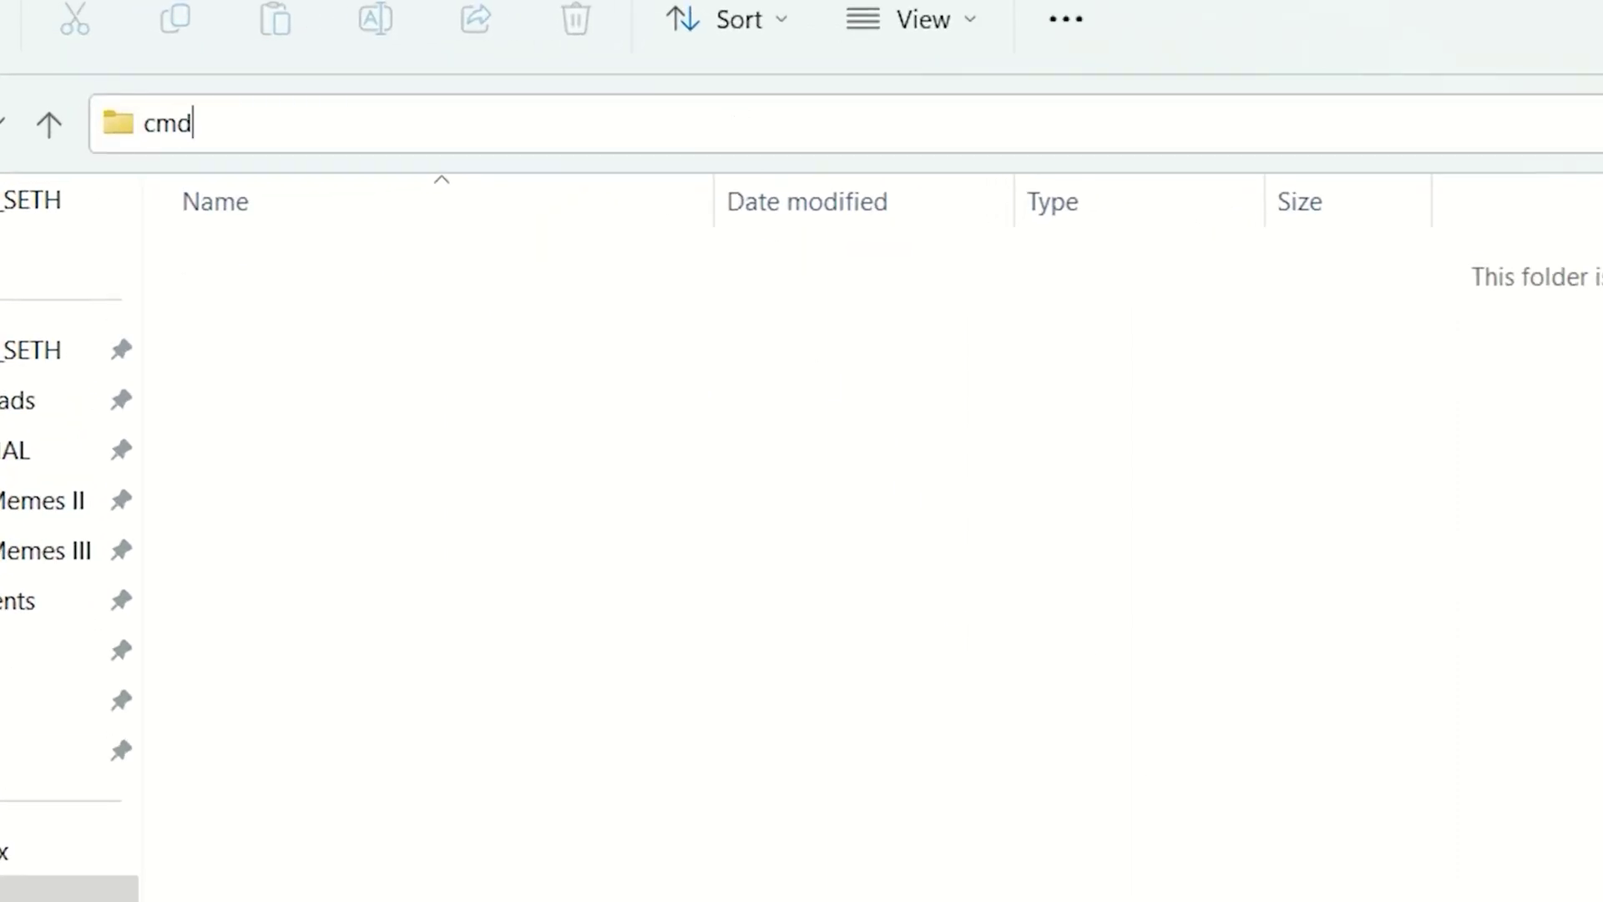
pyautogui.press('Return')
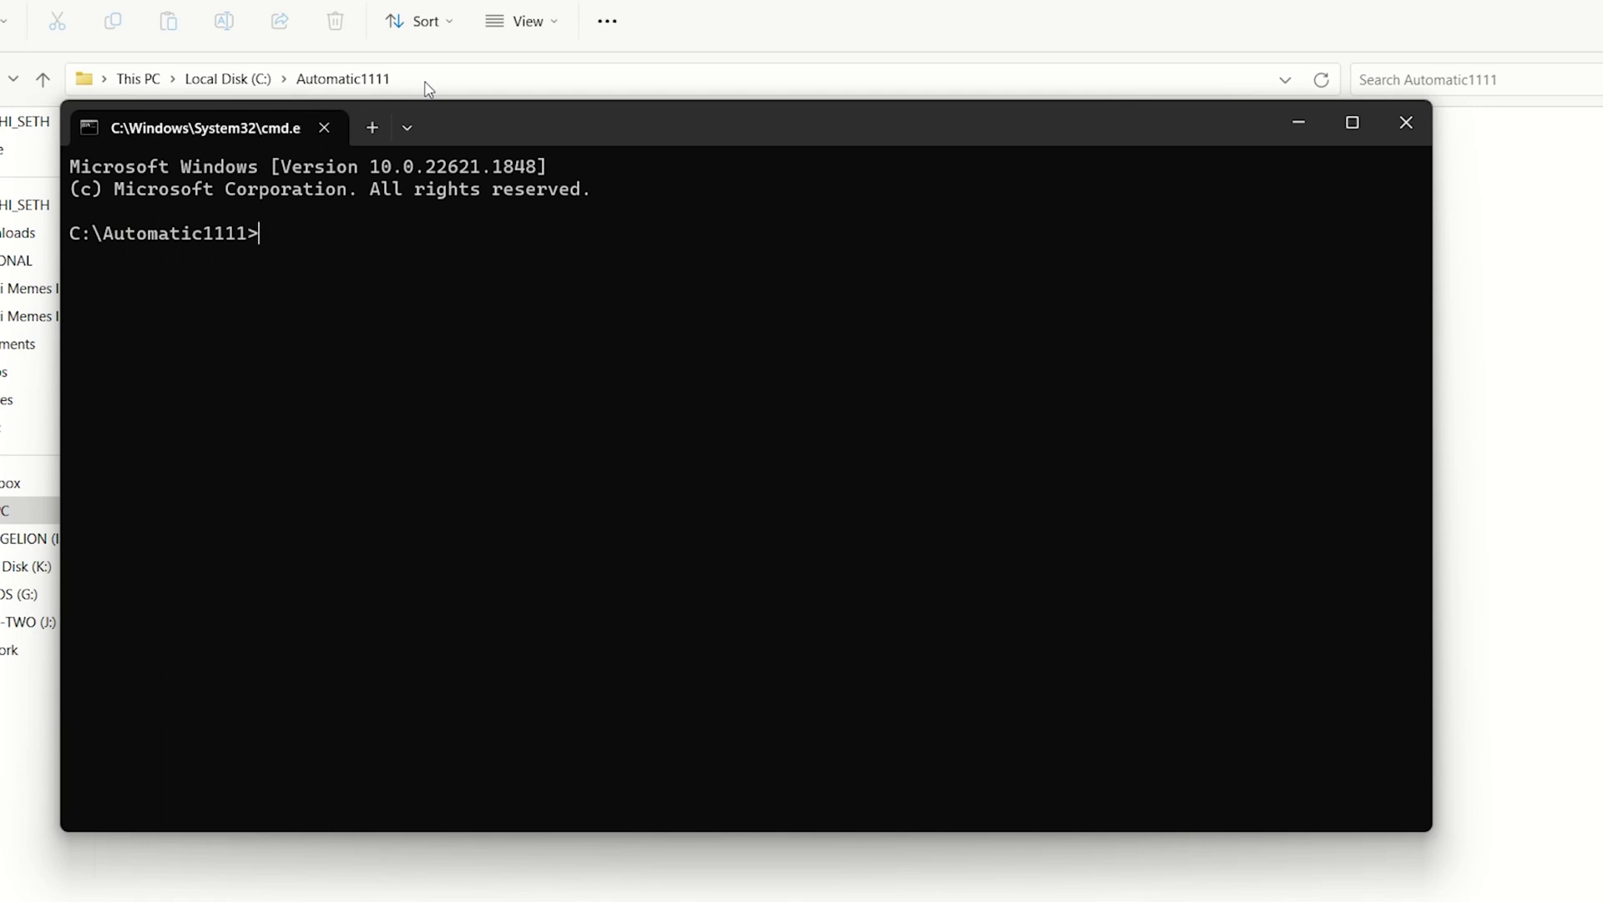
pyautogui.hotkey('ctrl', 'v')
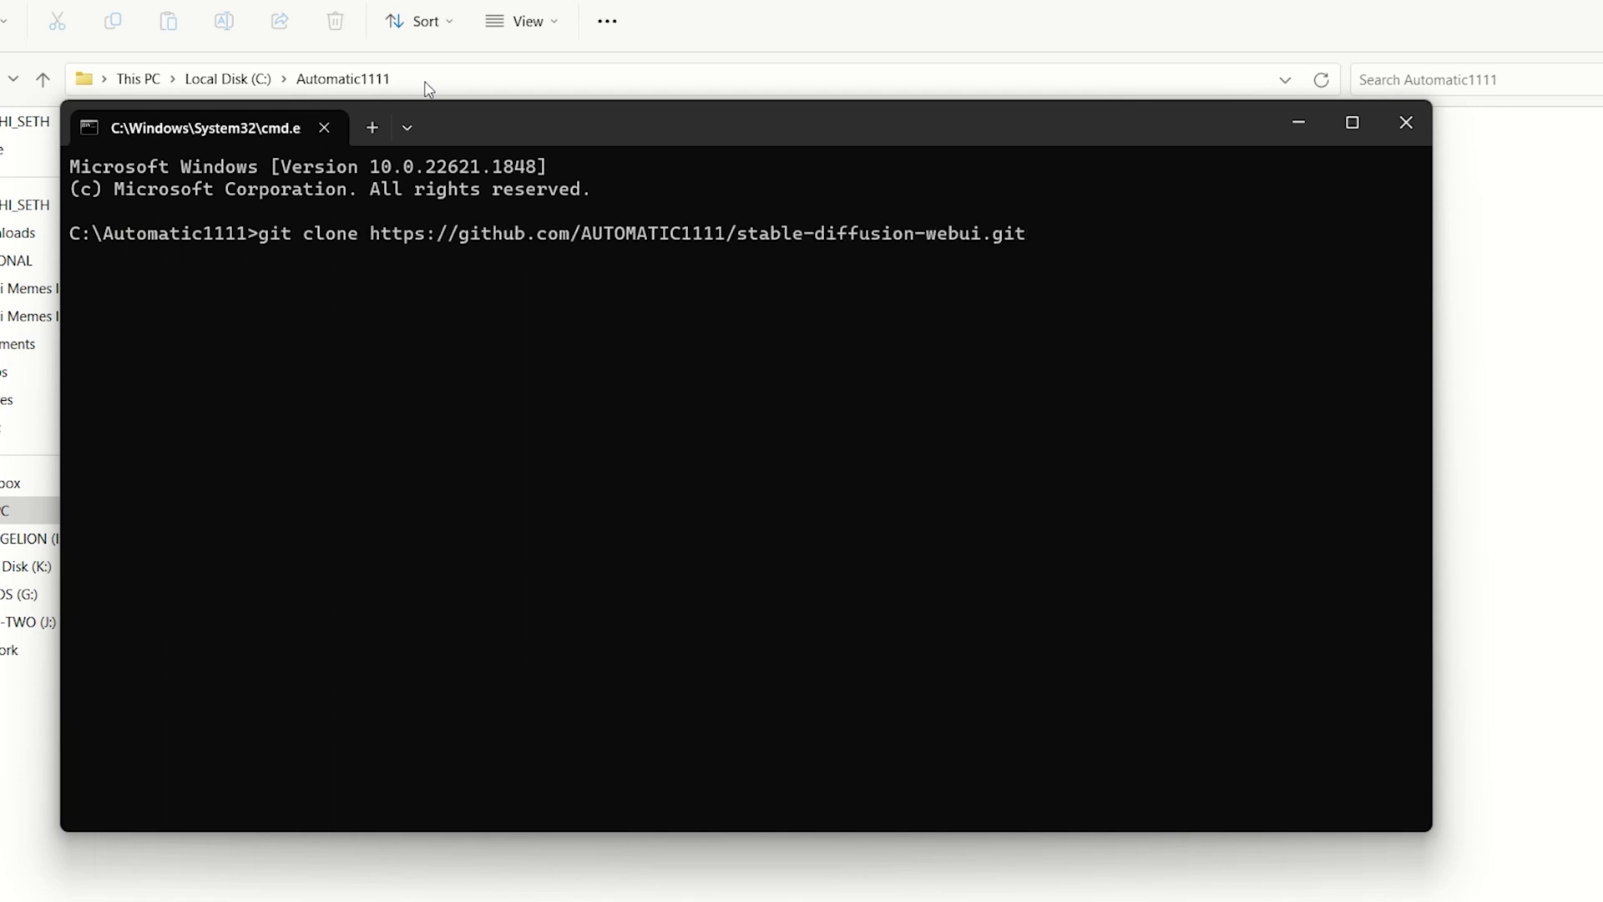
pyautogui.press('Return')
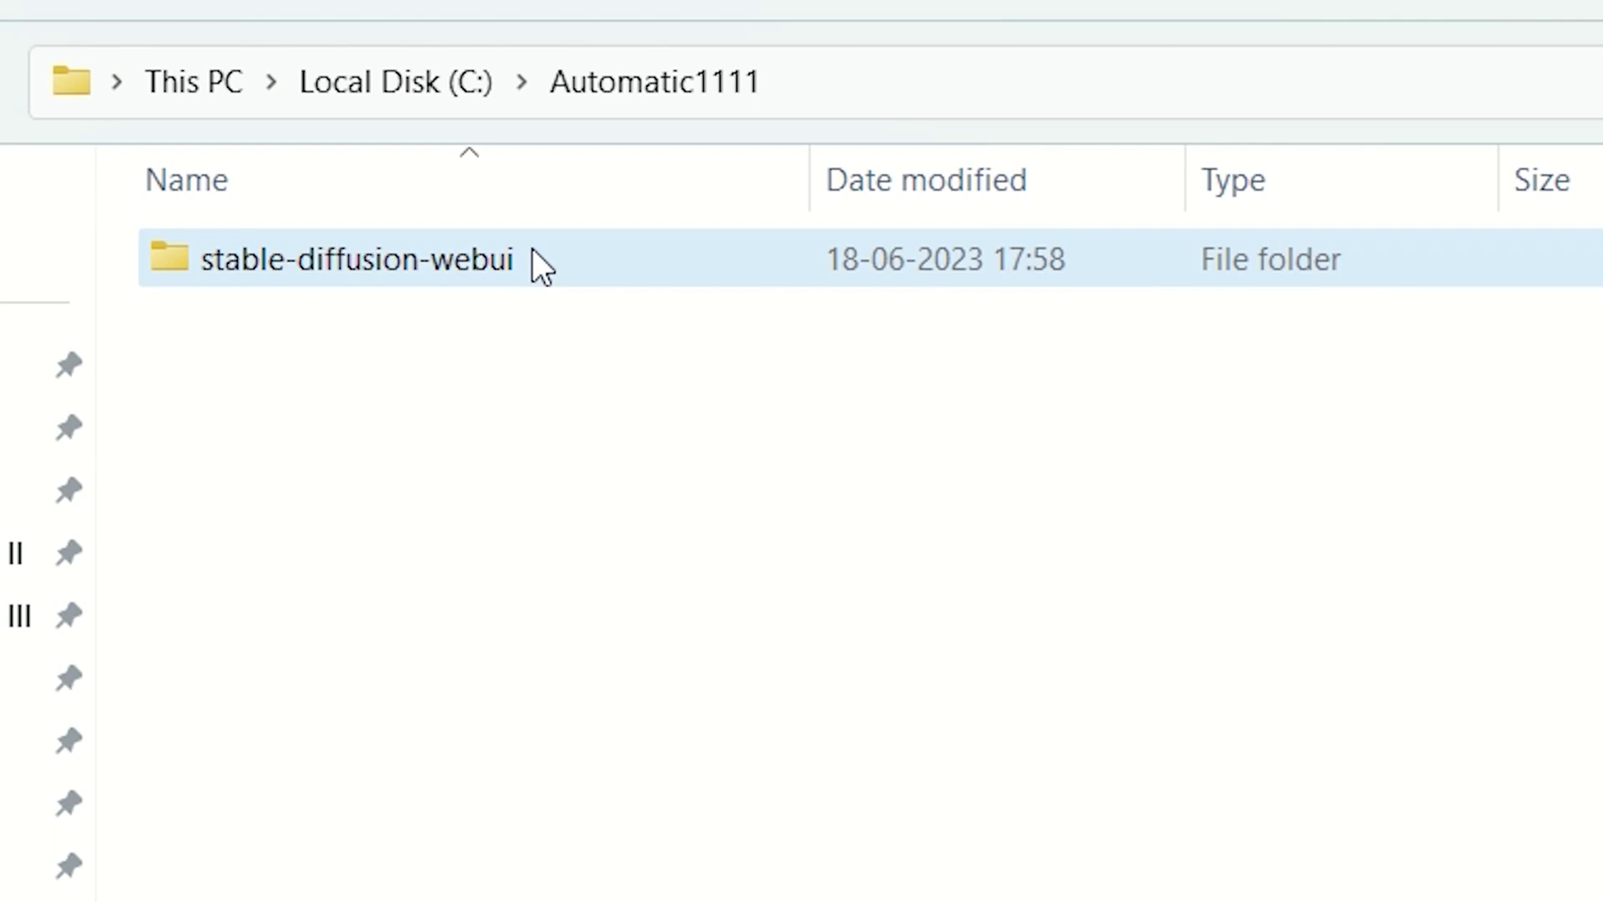
# Open the cloned stable-diffusion-webui folder and bring up the webui-user.bat context menu
pyautogui.click(532, 248)
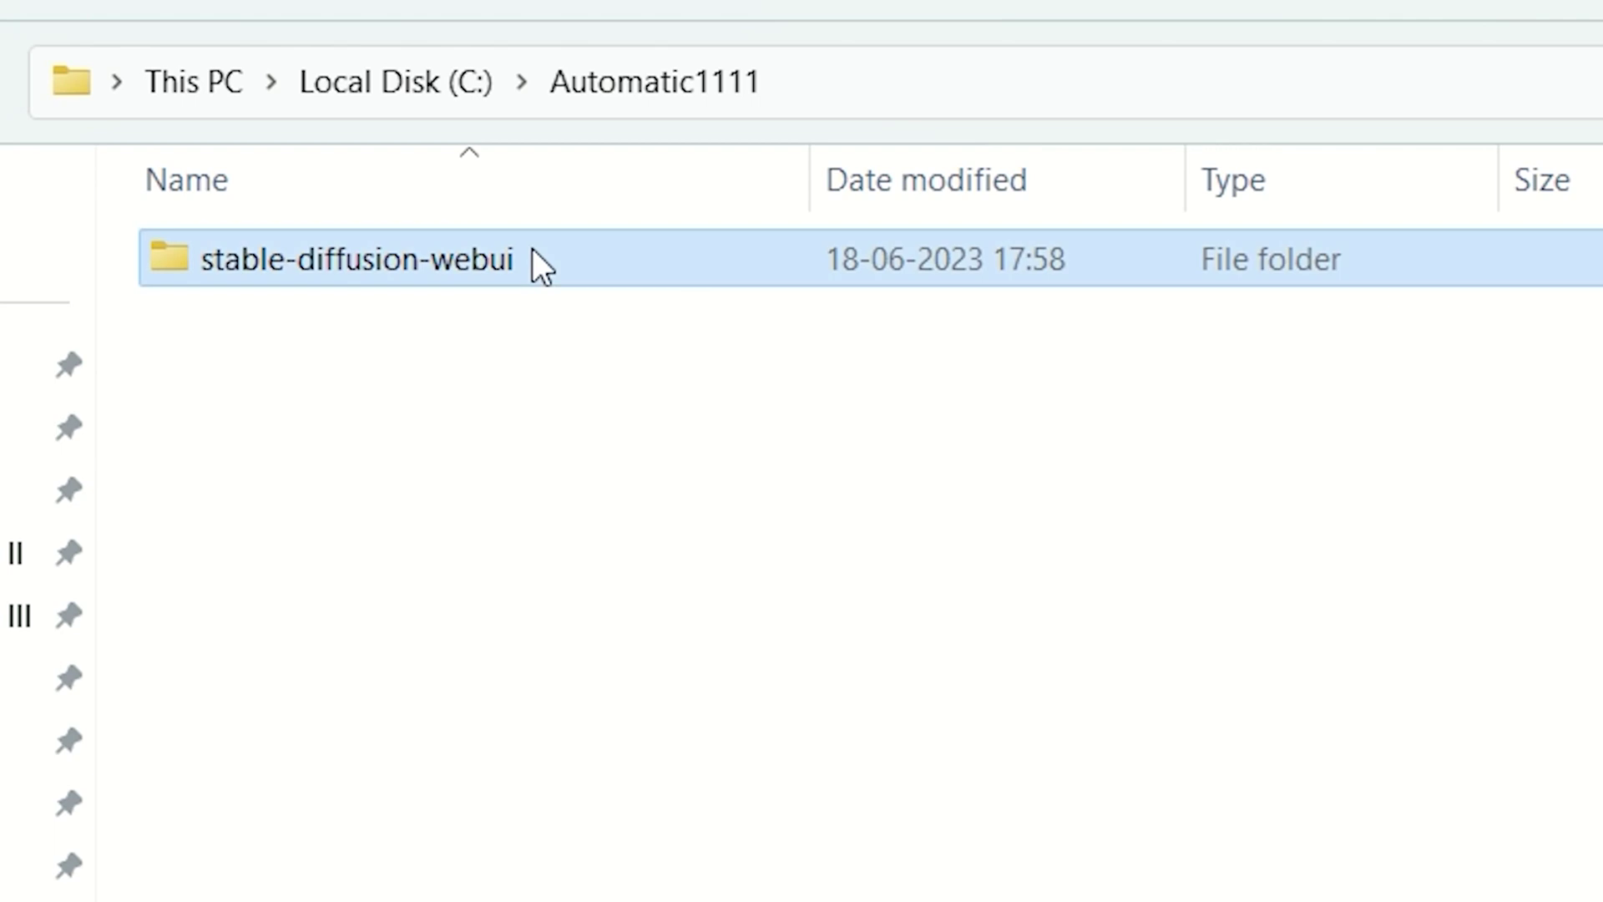
pyautogui.doubleClick(752, 261)
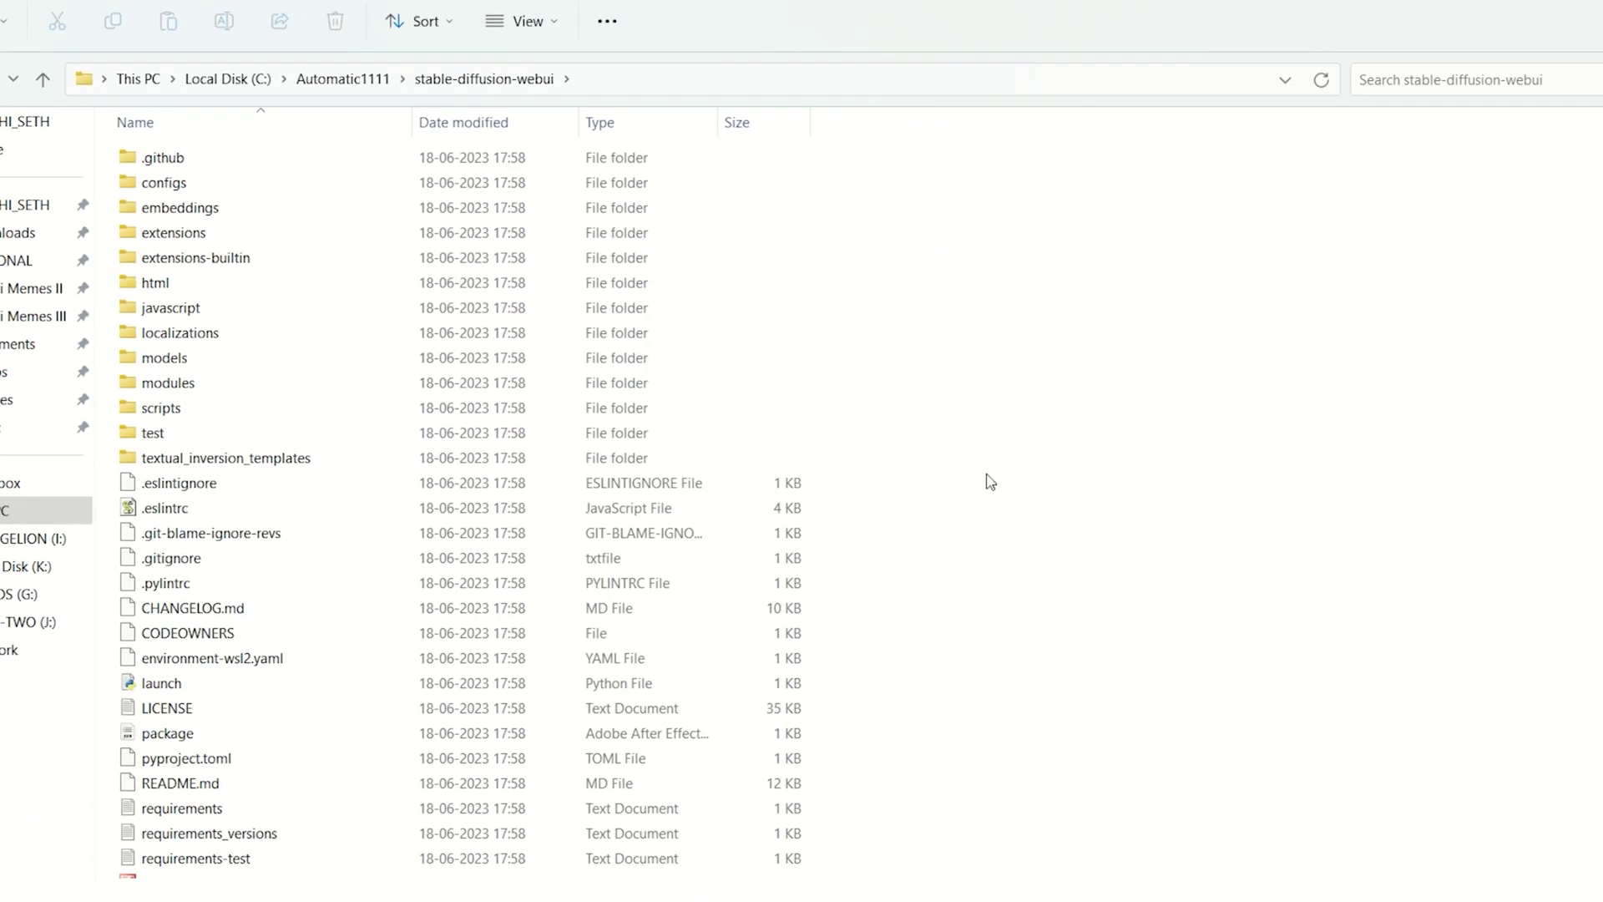
pyautogui.scroll(-3, 988, 480)
pyautogui.scroll(3, 1015, 470)
pyautogui.scroll(-5, 1049, 436)
pyautogui.click(251, 834)
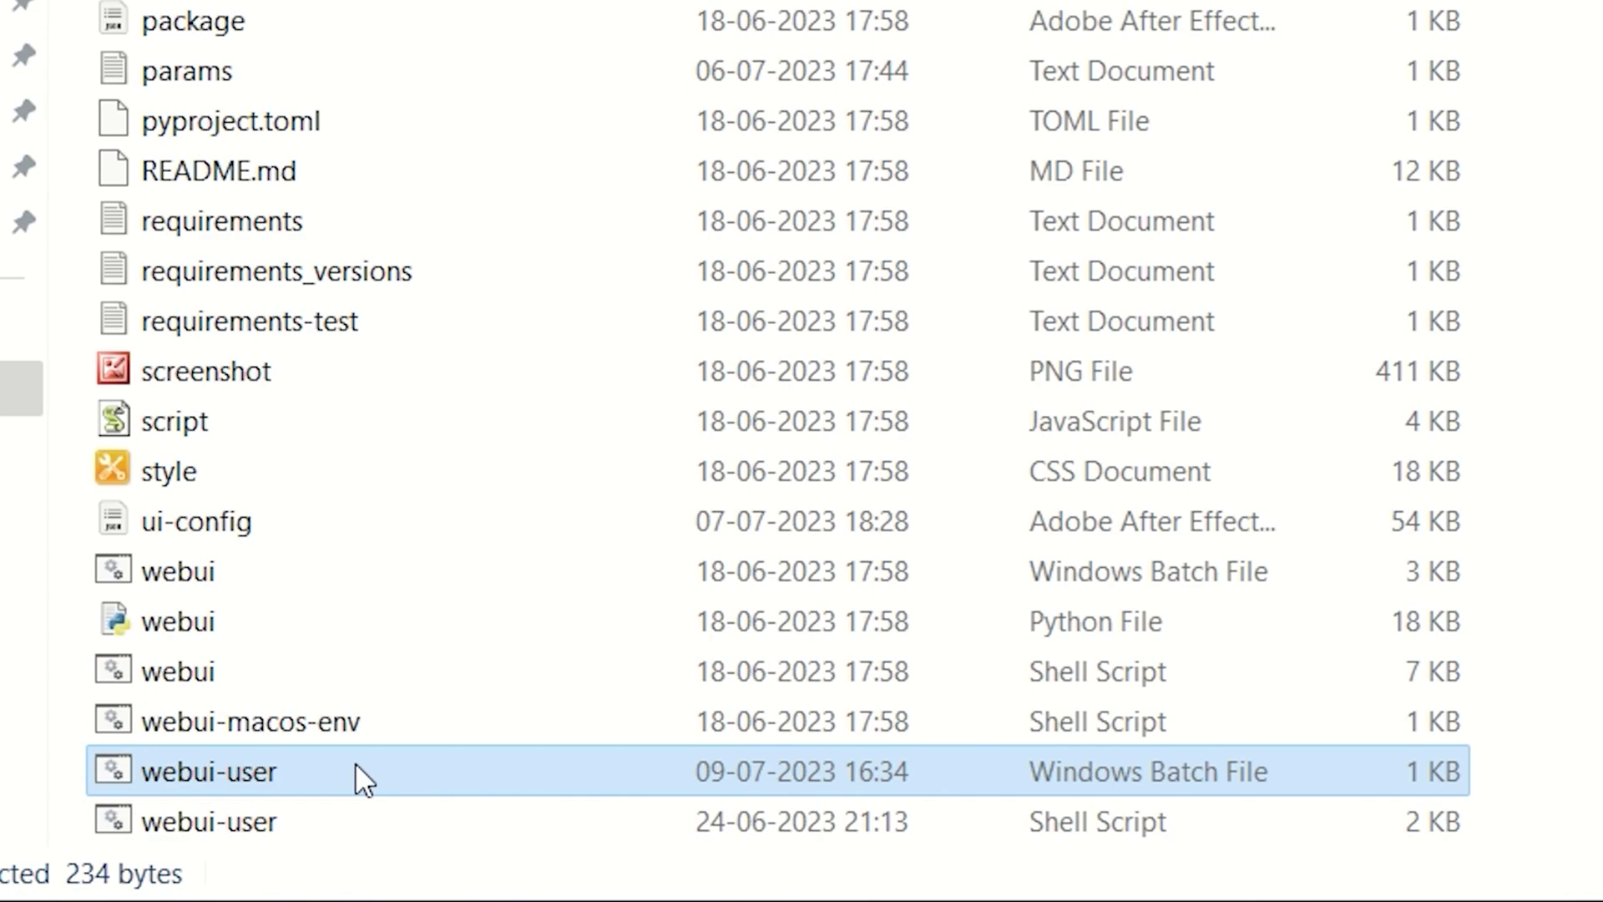
pyautogui.rightClick(354, 763)
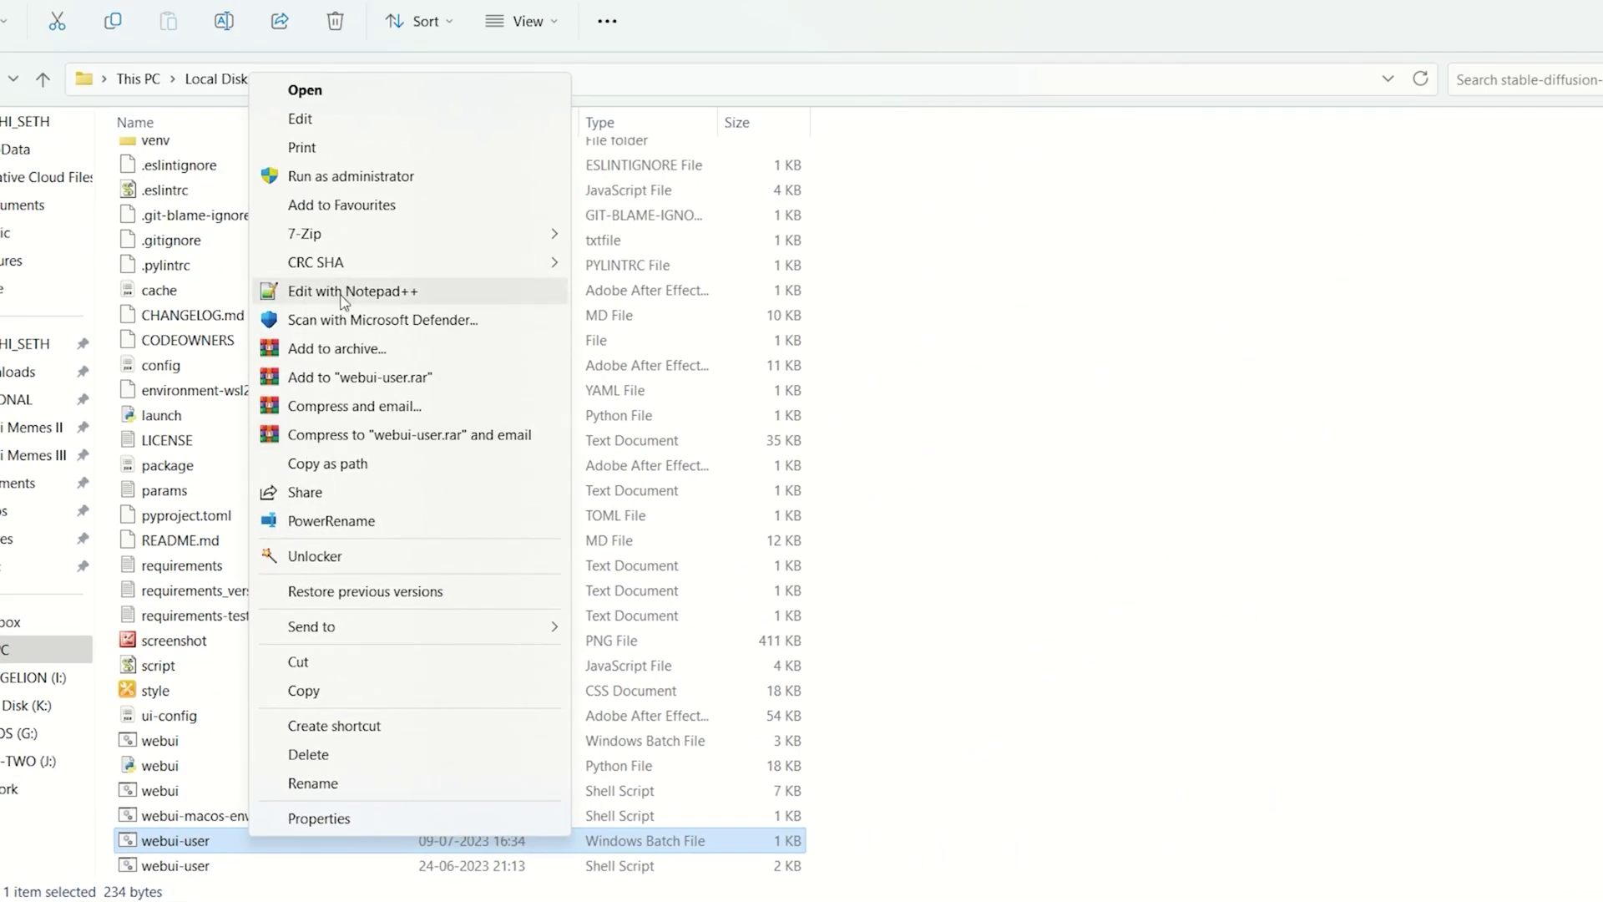
# In Notepad++, append xformers, medvram, opt-channelslast, opt-split-attention after COMMANDLINE_ARGS= and save webui-user.bat
pyautogui.click(342, 300)
pyautogui.moveTo(870, 151); pyautogui.dragTo(501, 161)
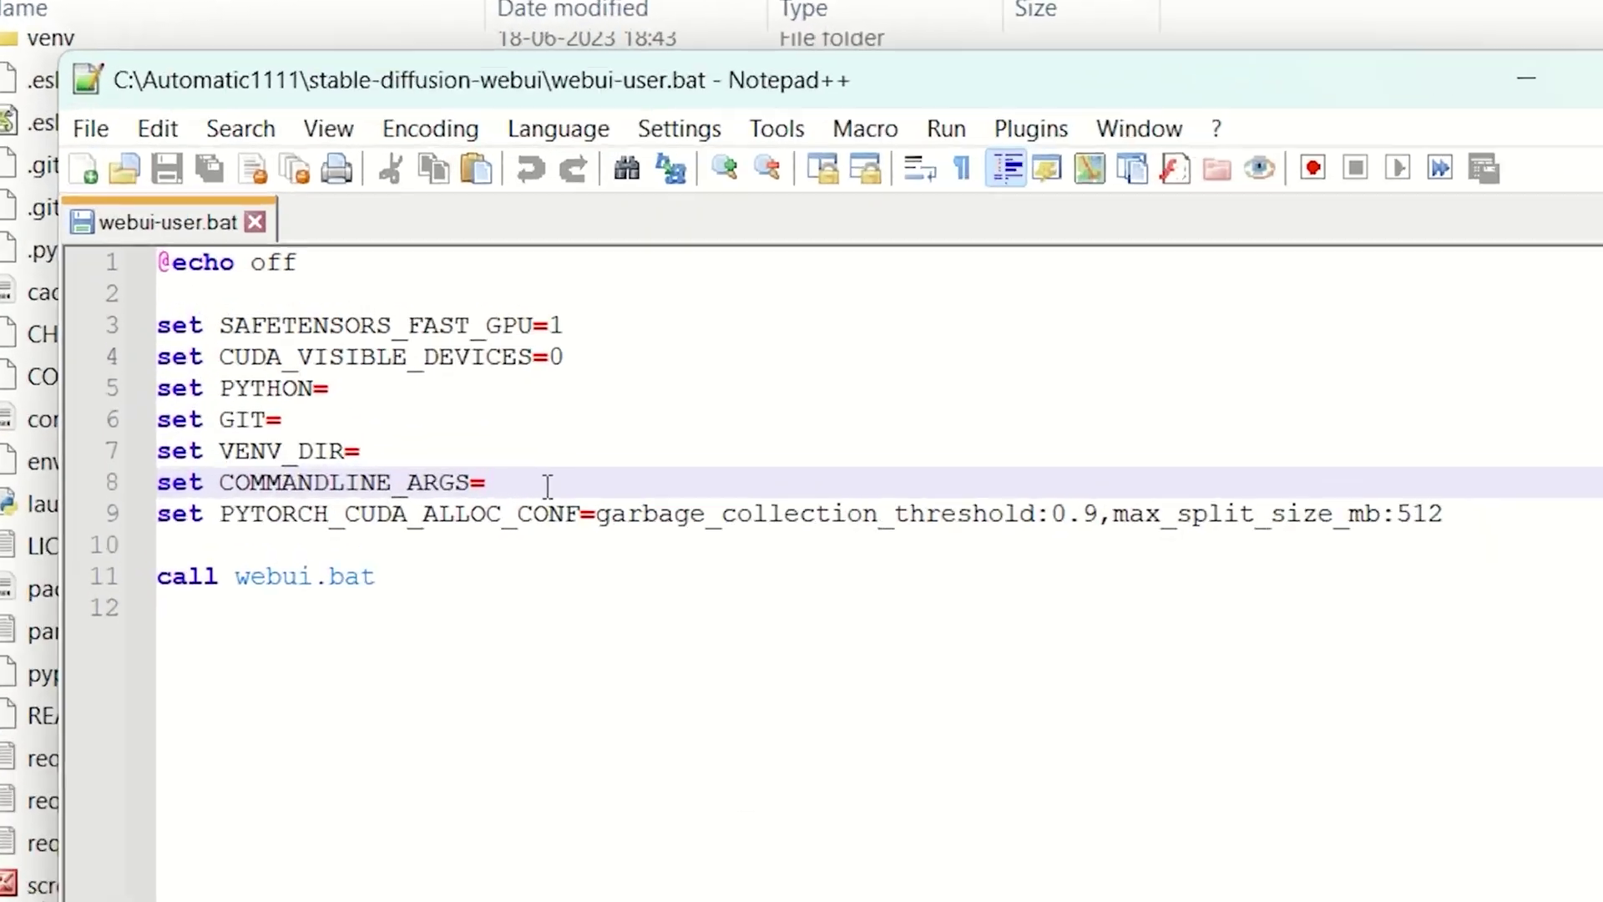
pyautogui.moveTo(492, 482); pyautogui.dragTo(546, 485)
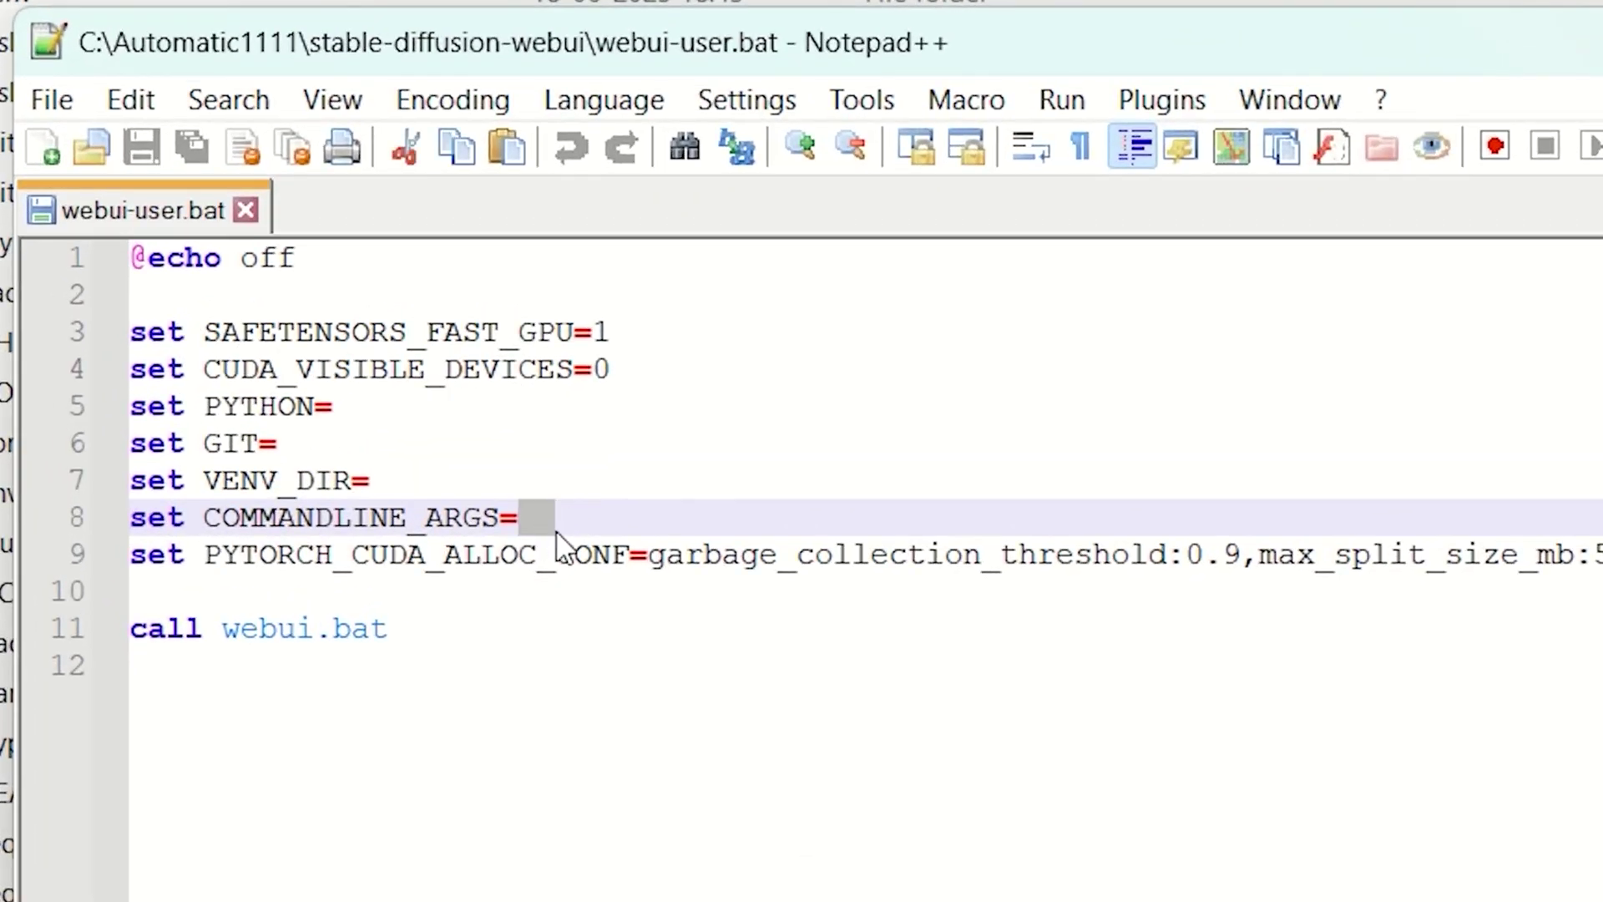
pyautogui.click(541, 525)
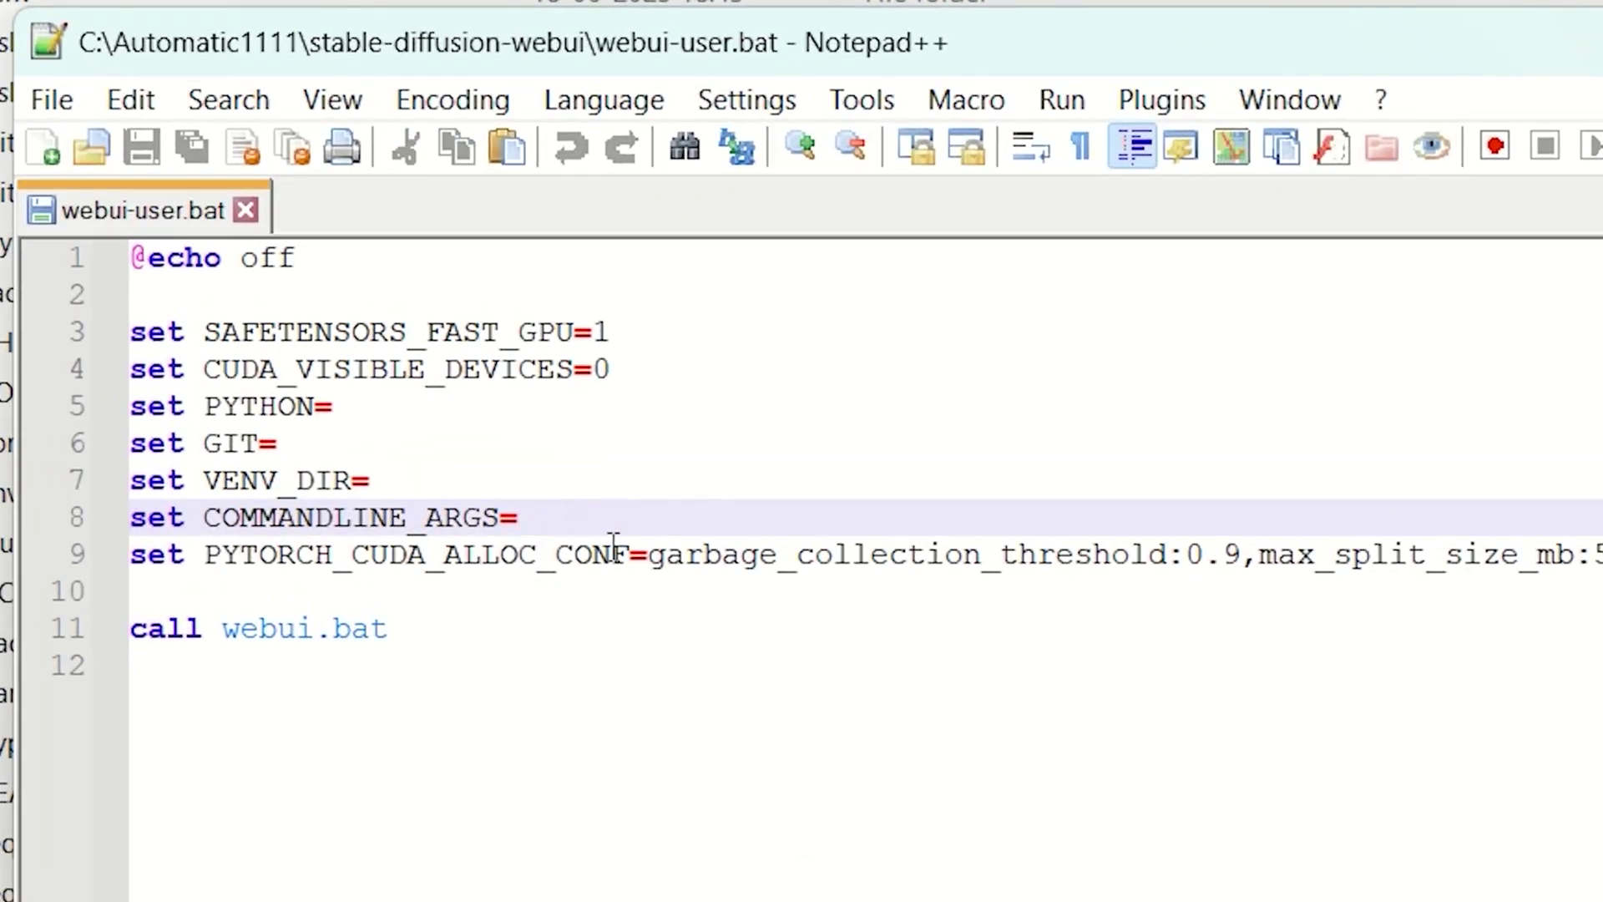
pyautogui.write('  --x')
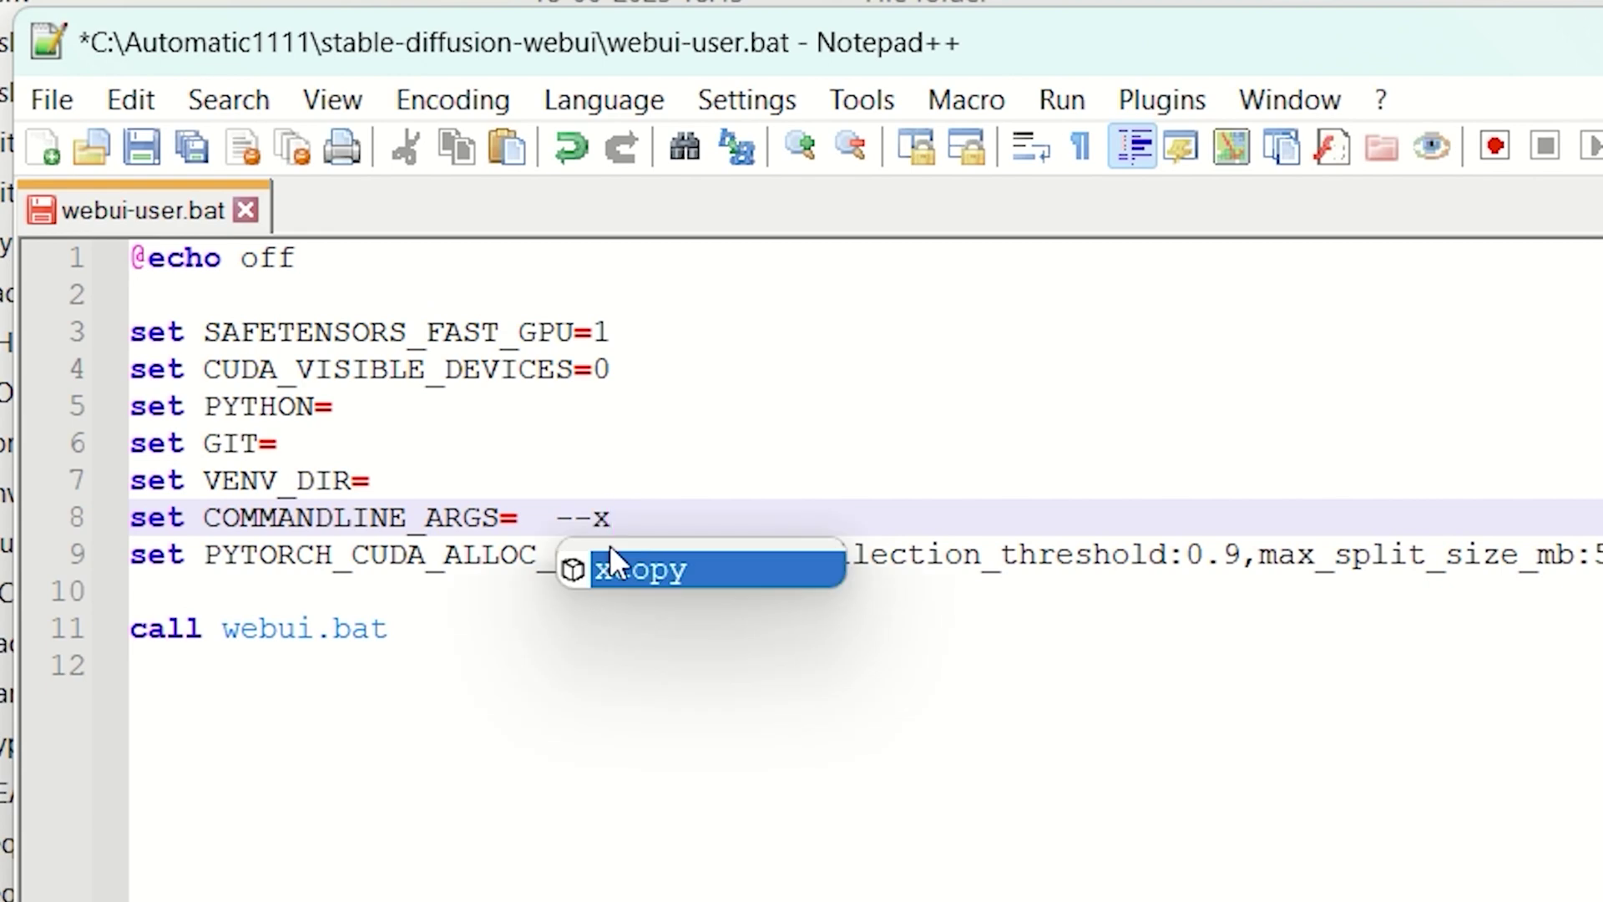
pyautogui.write('formers --medvram --')
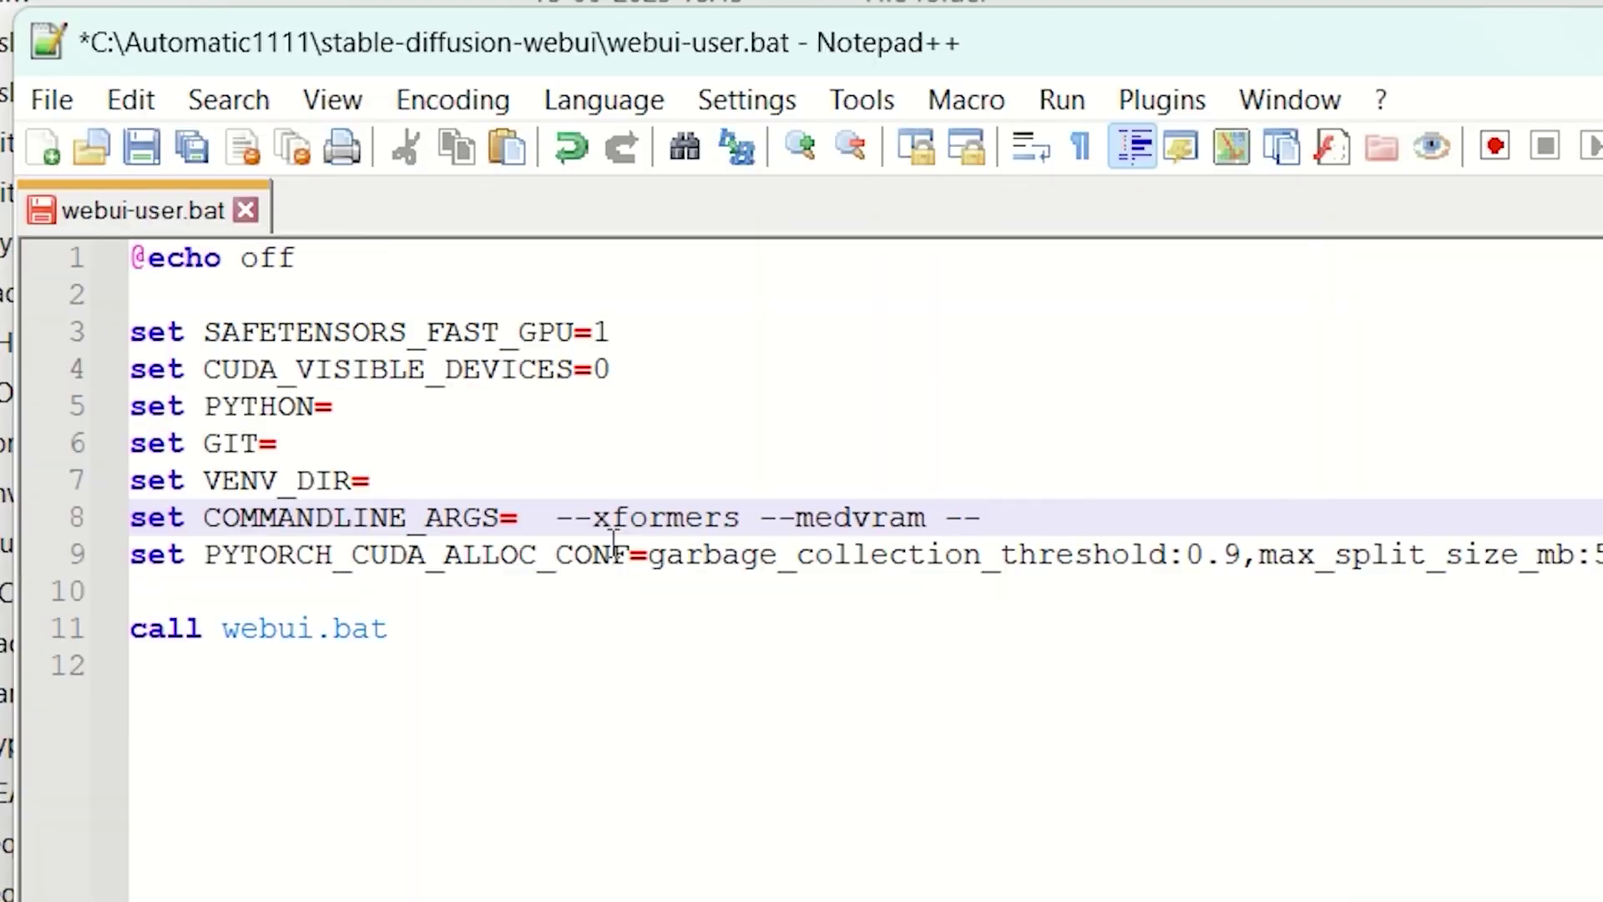
pyautogui.write('opt-channelslast --')
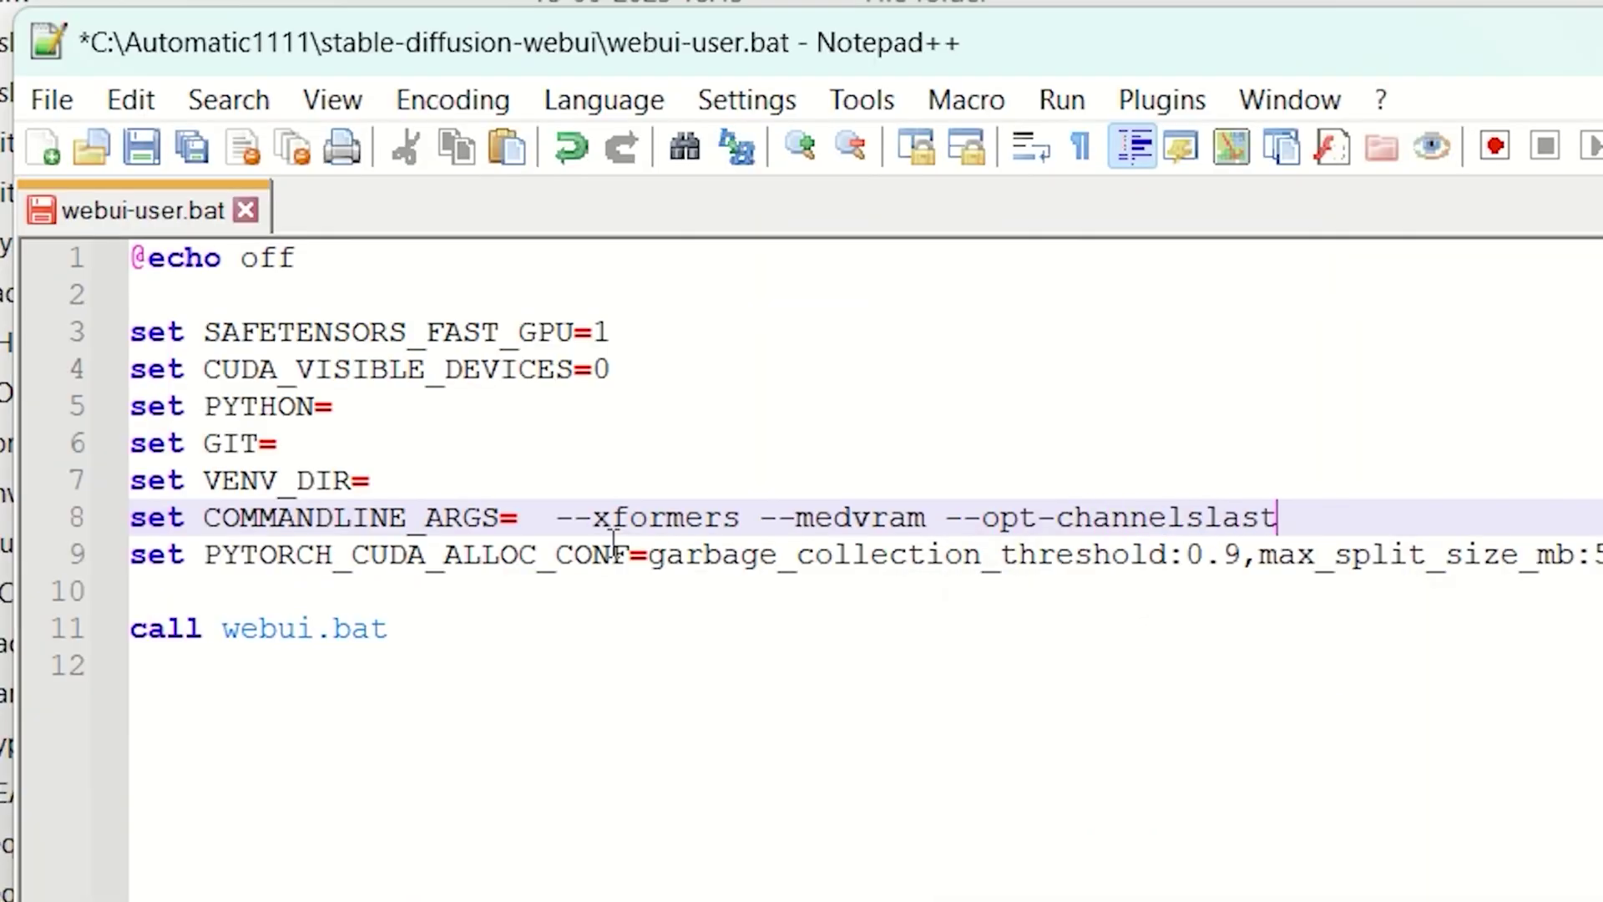
pyautogui.write('opt-')
pyautogui.write('split-a')
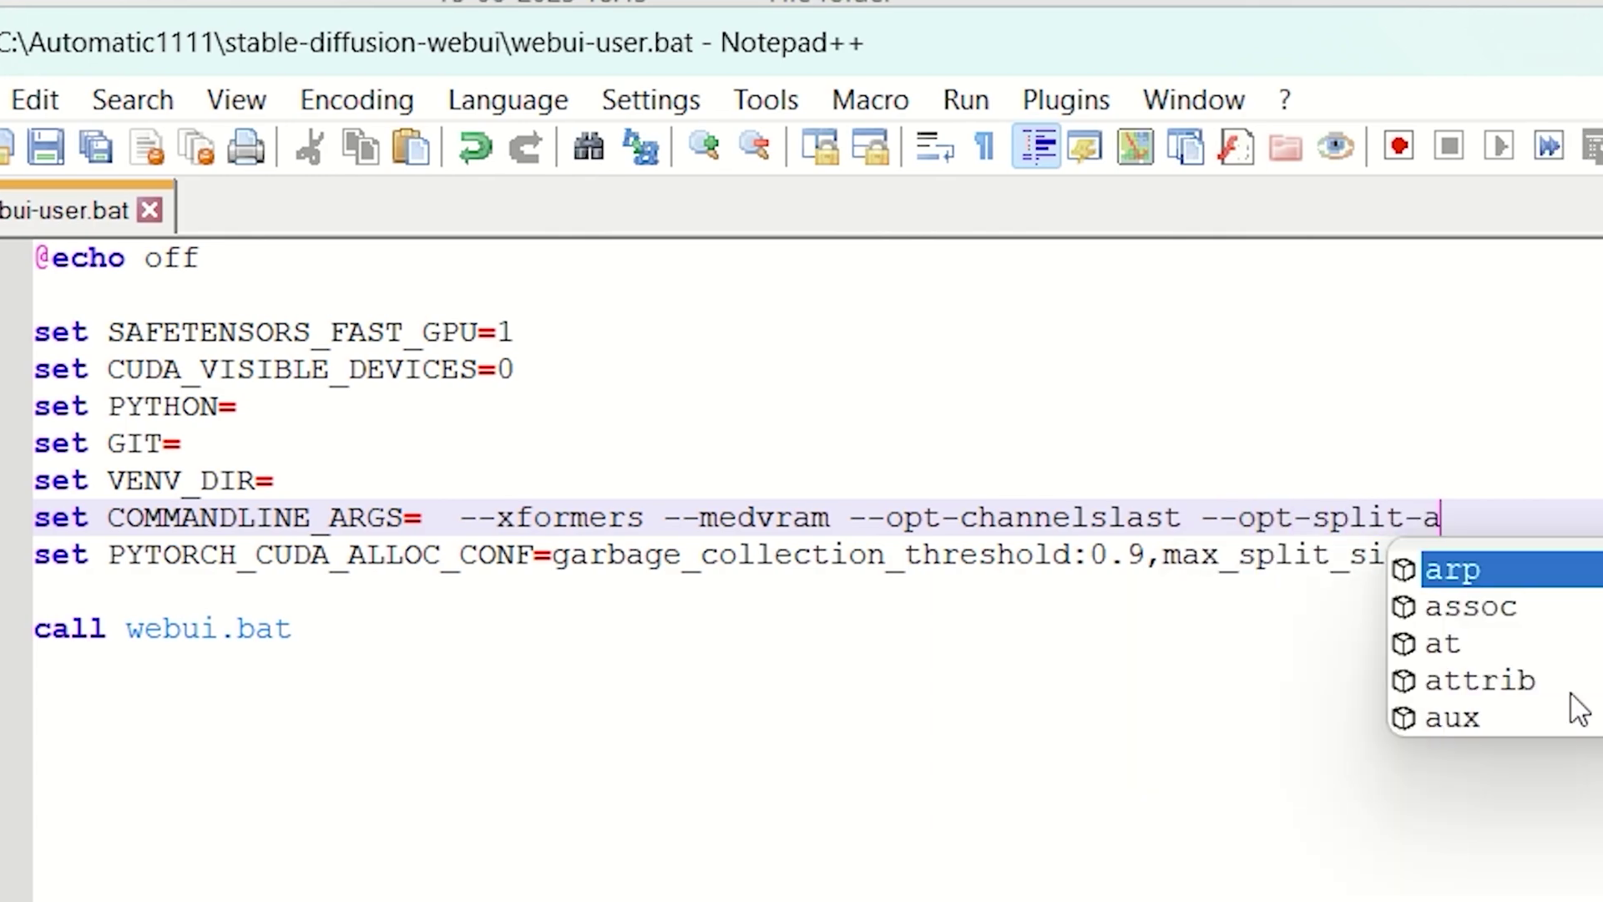
pyautogui.write('ttenti')
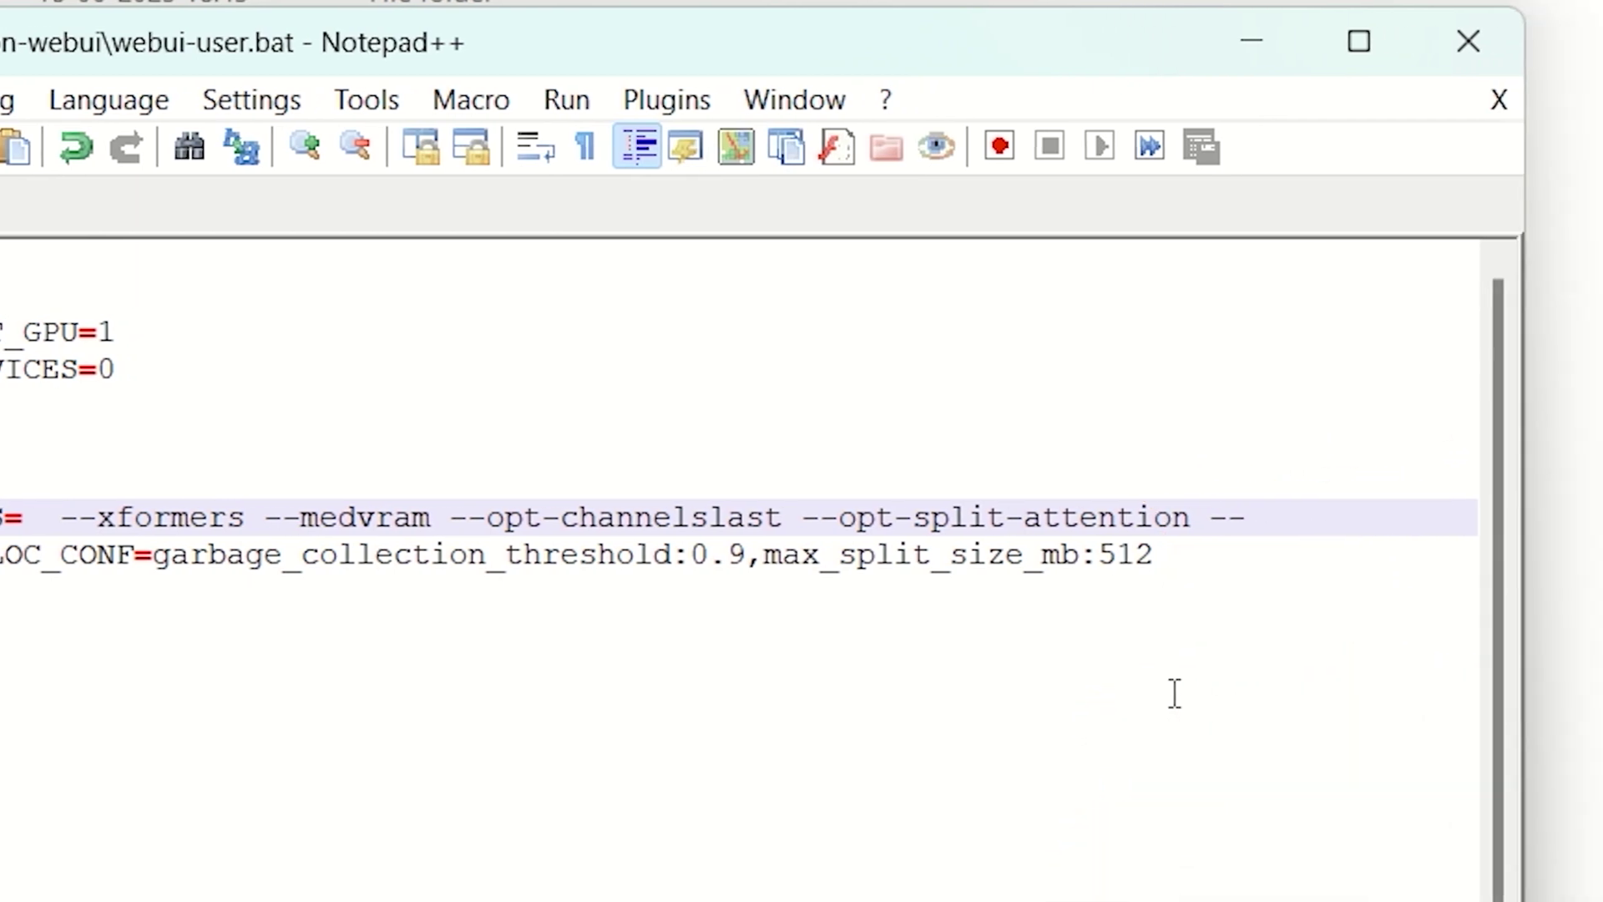
pyautogui.write('auto')
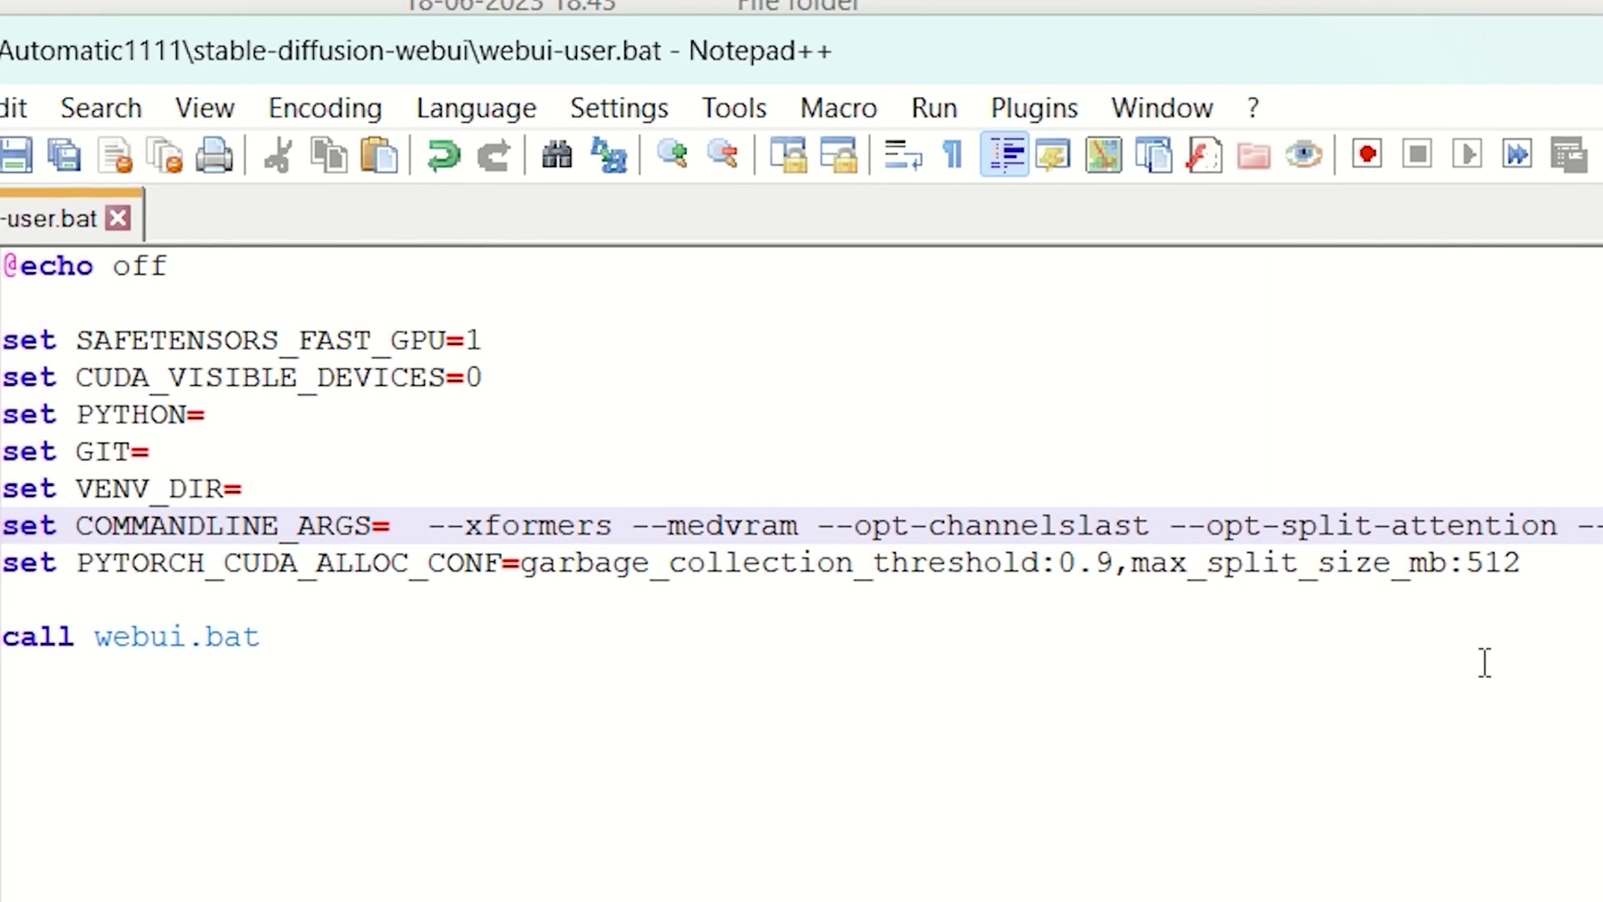
pyautogui.click(136, 157)
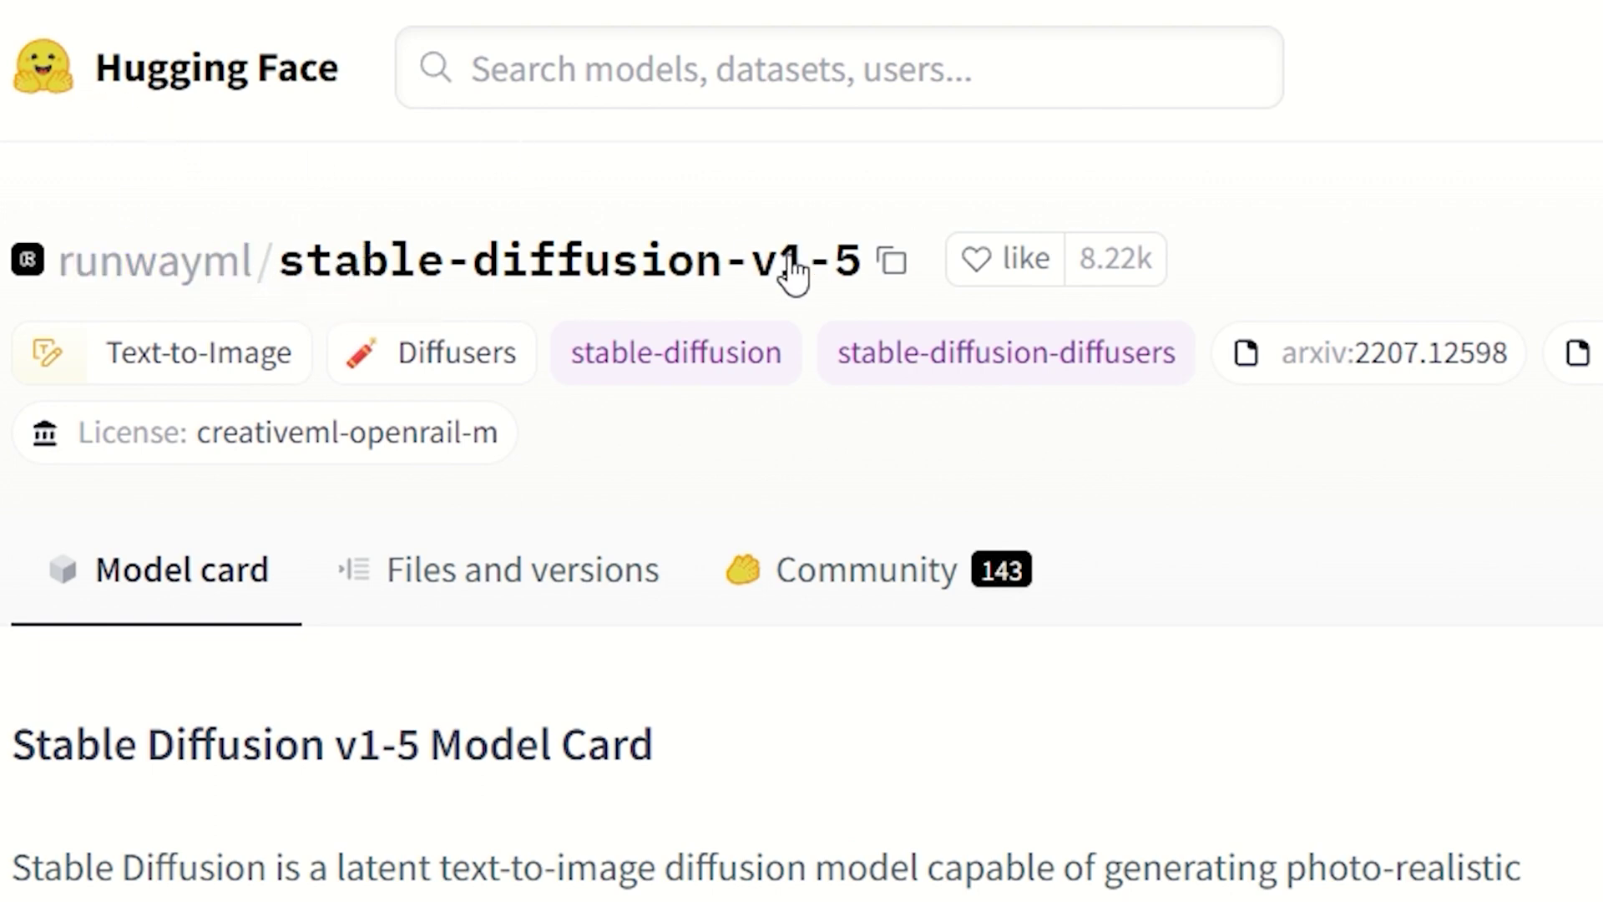
# Show the Files and versions list of runwayml stable-diffusion-v1-5
pyautogui.click(464, 557)
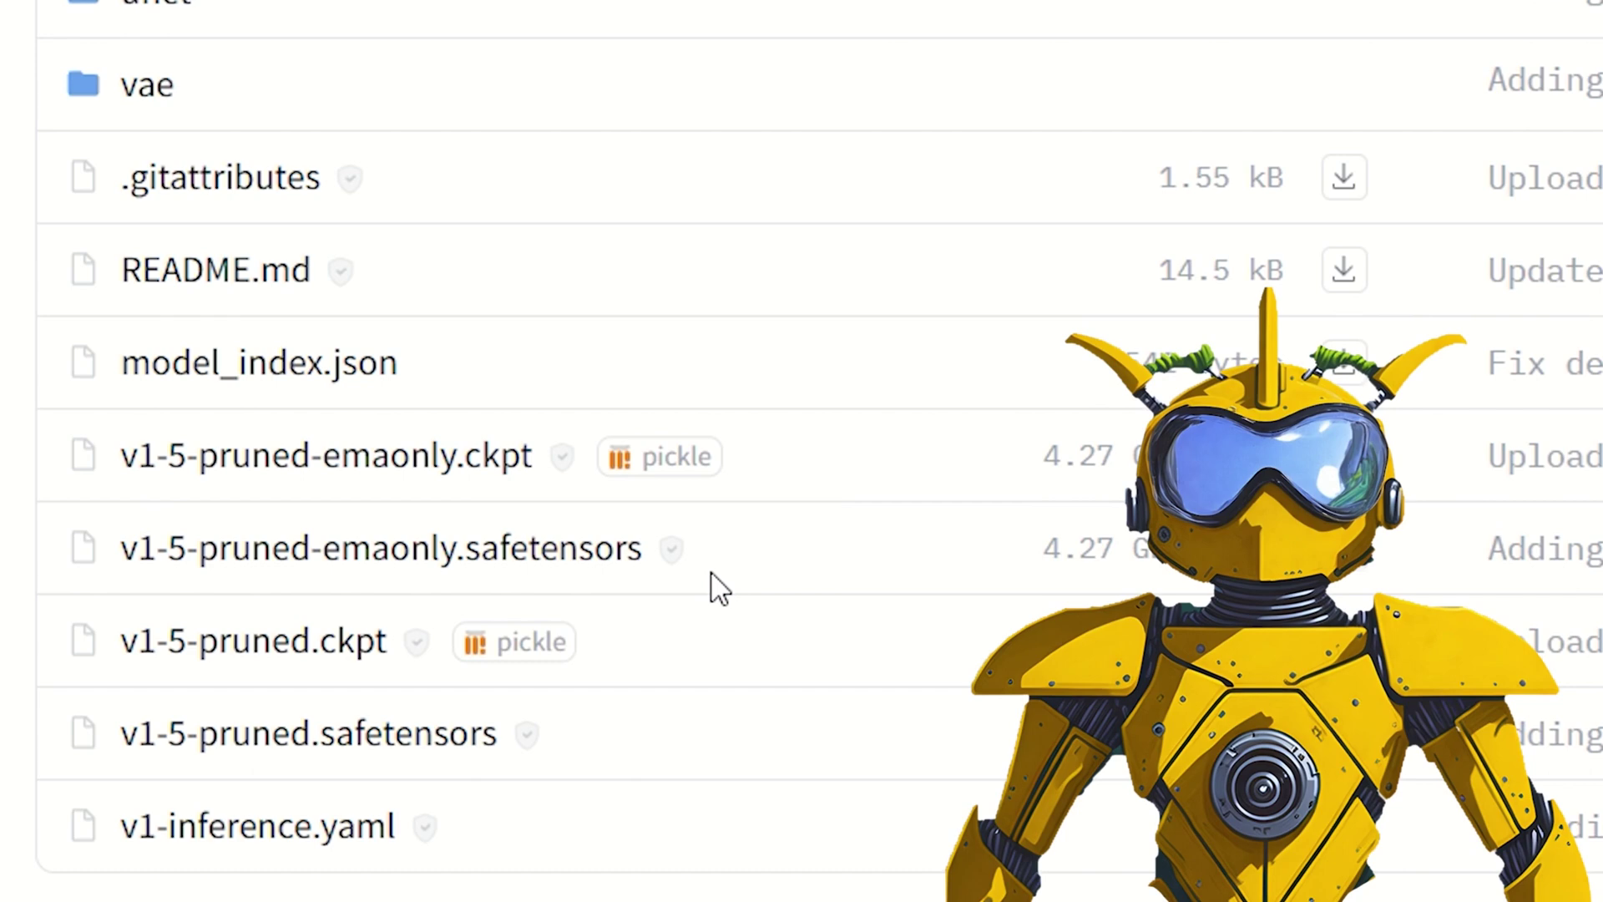
pyautogui.scroll(-1, 716, 587)
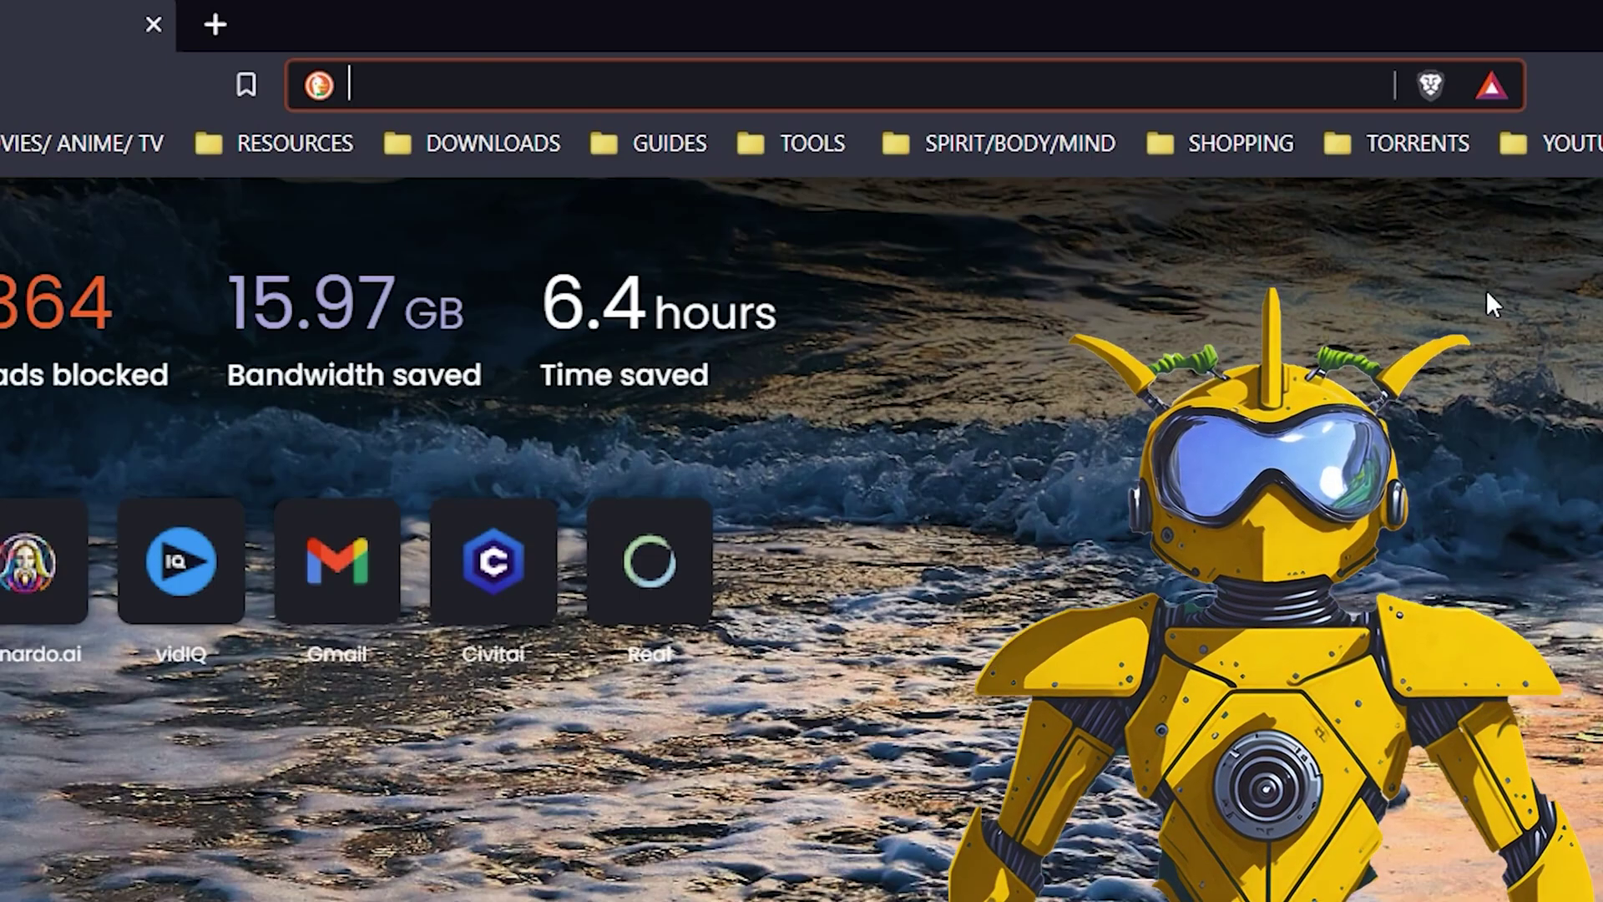
pyautogui.write('civi')
# Load civitai.com, open the DreamShaper model page, and browse its sample image gallery
pyautogui.press('Return')
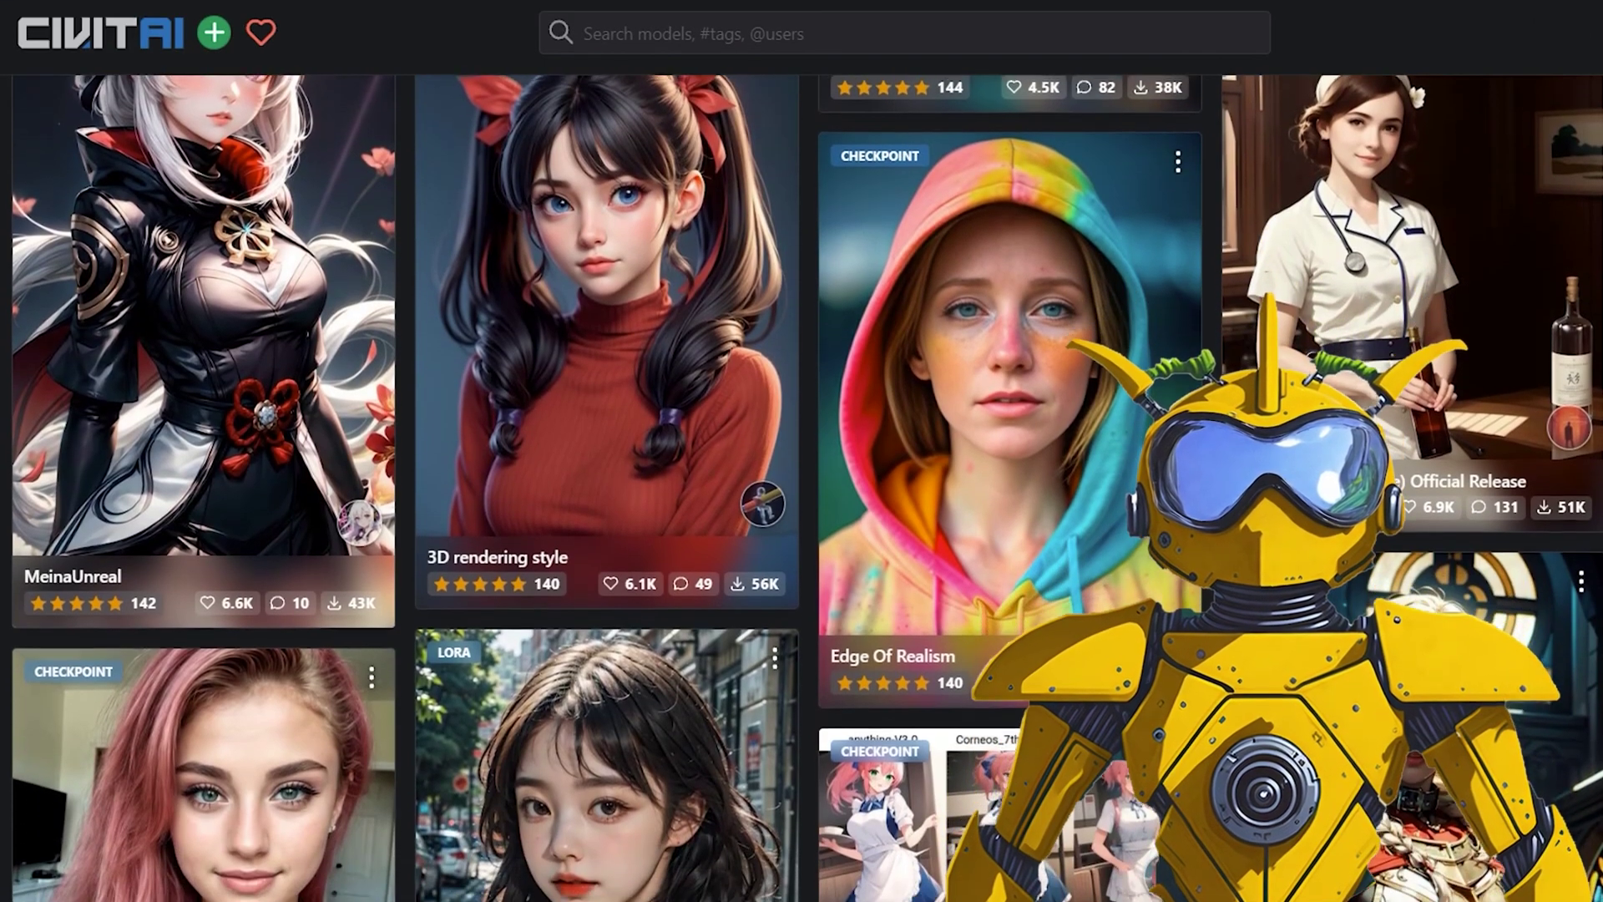
pyautogui.scroll(-3, 802, 452)
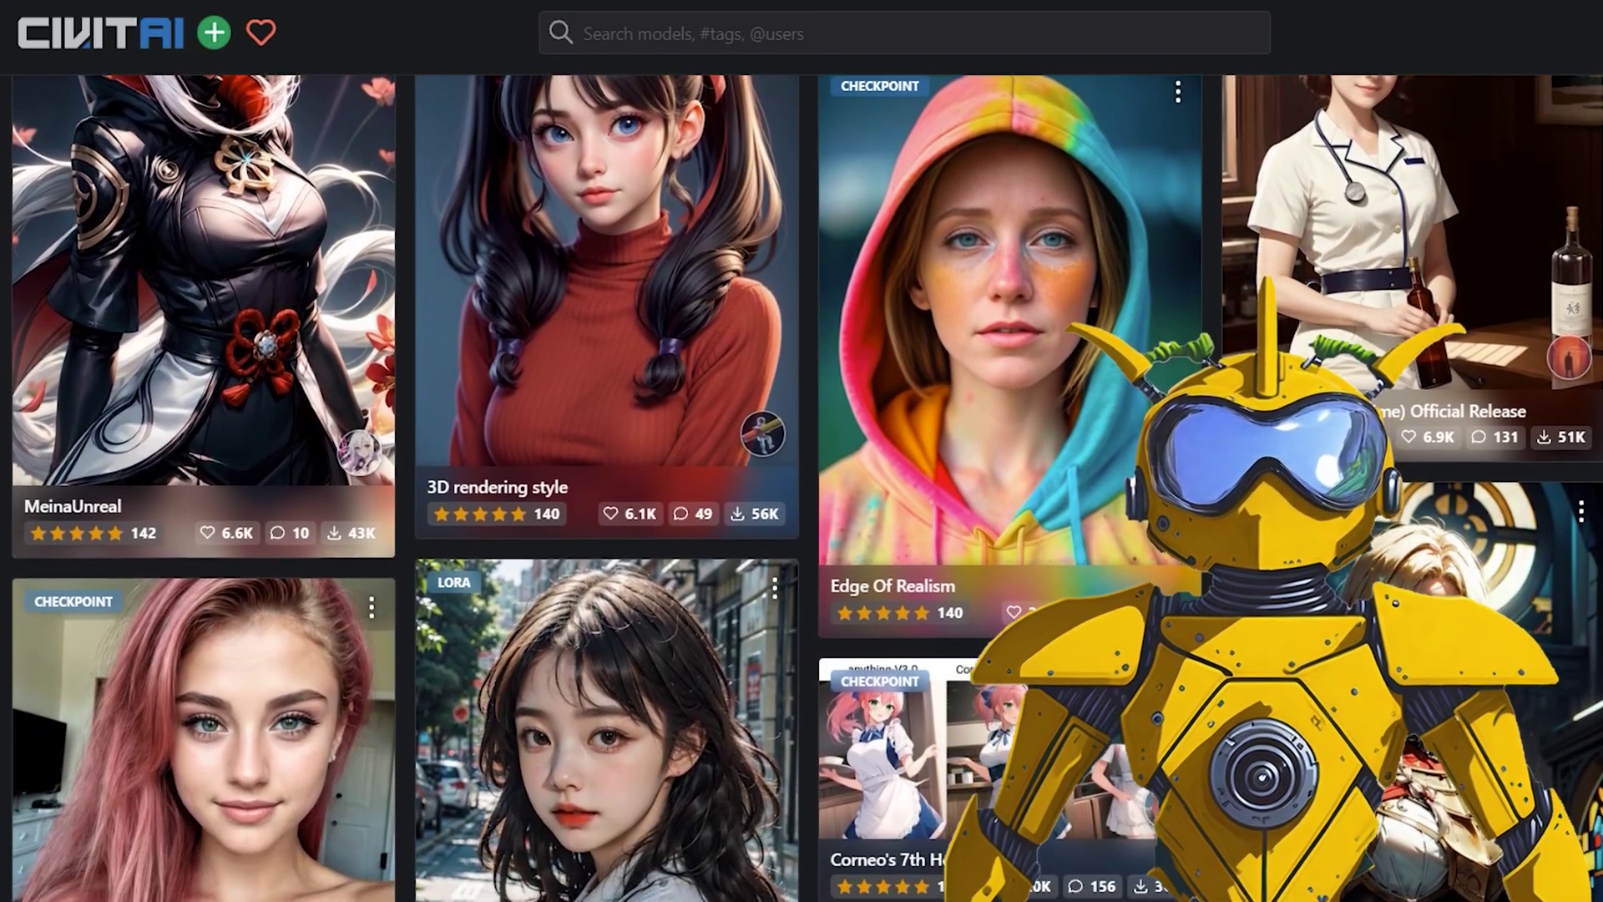
pyautogui.scroll(-3, 801, 451)
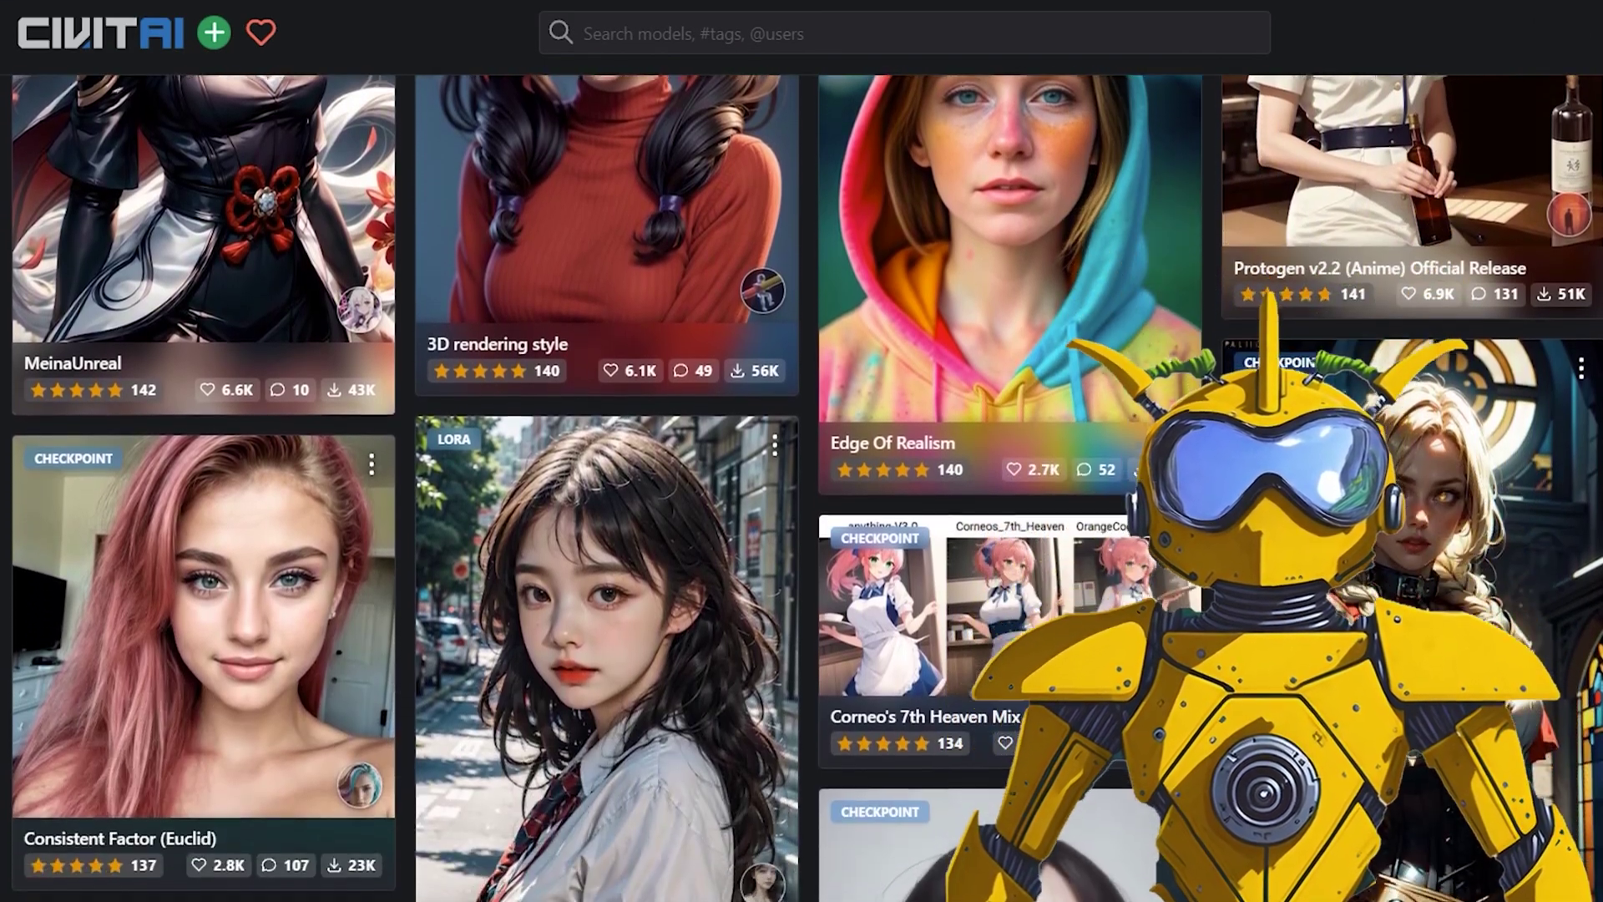
pyautogui.scroll(-2, 803, 452)
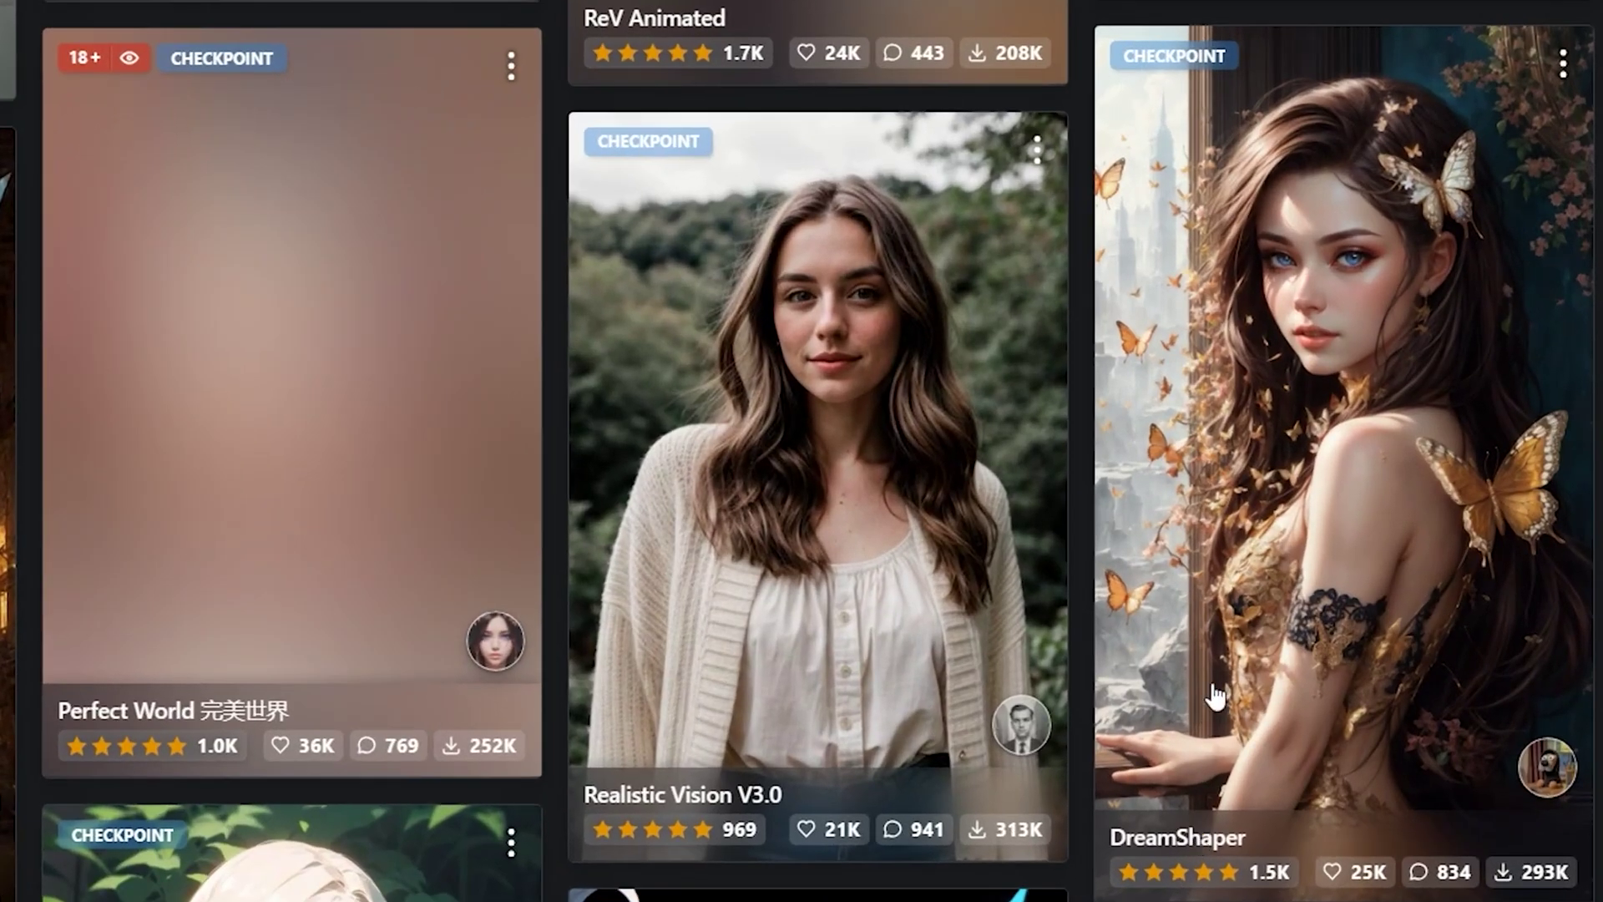
pyautogui.click(1222, 656)
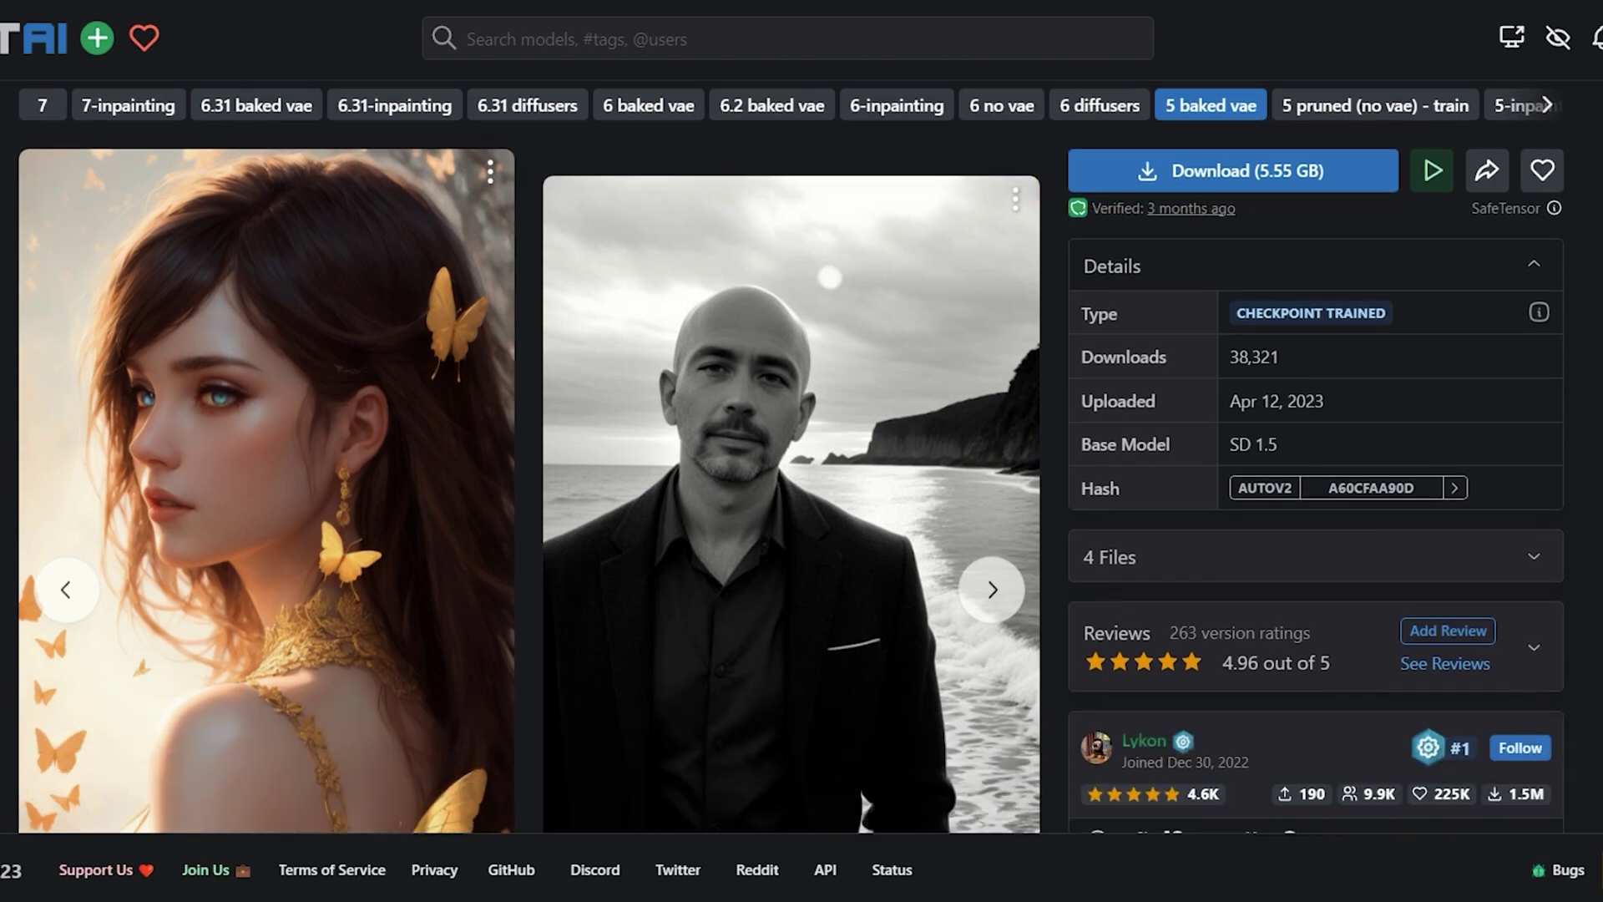
pyautogui.scroll(-2, 803, 501)
pyautogui.click(989, 471)
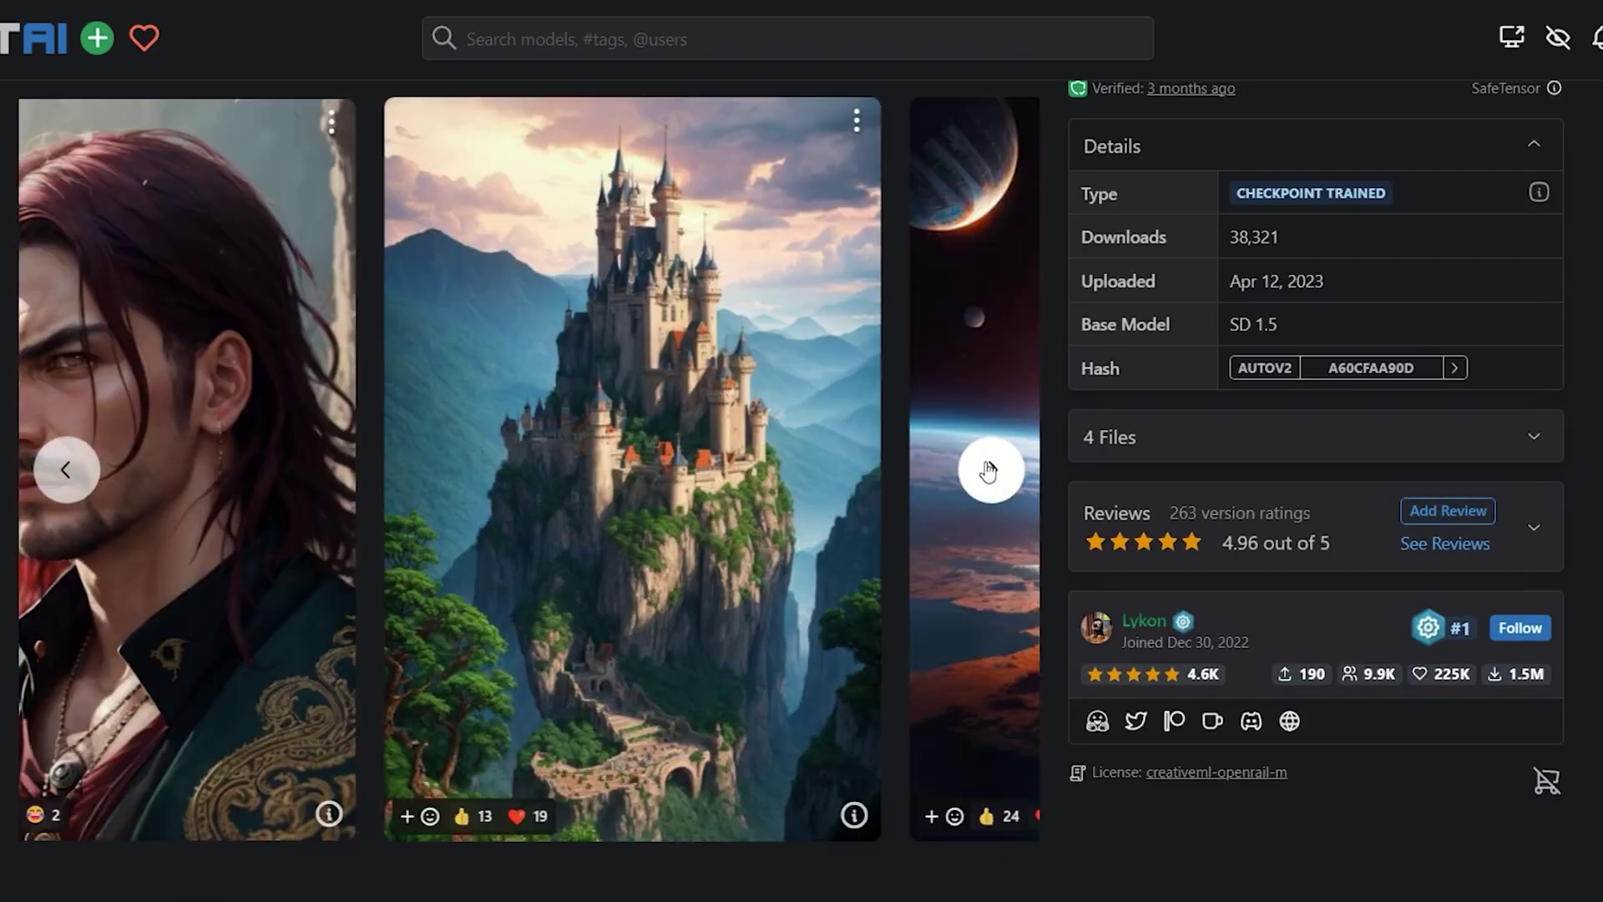
pyautogui.click(988, 471)
pyautogui.click(988, 471)
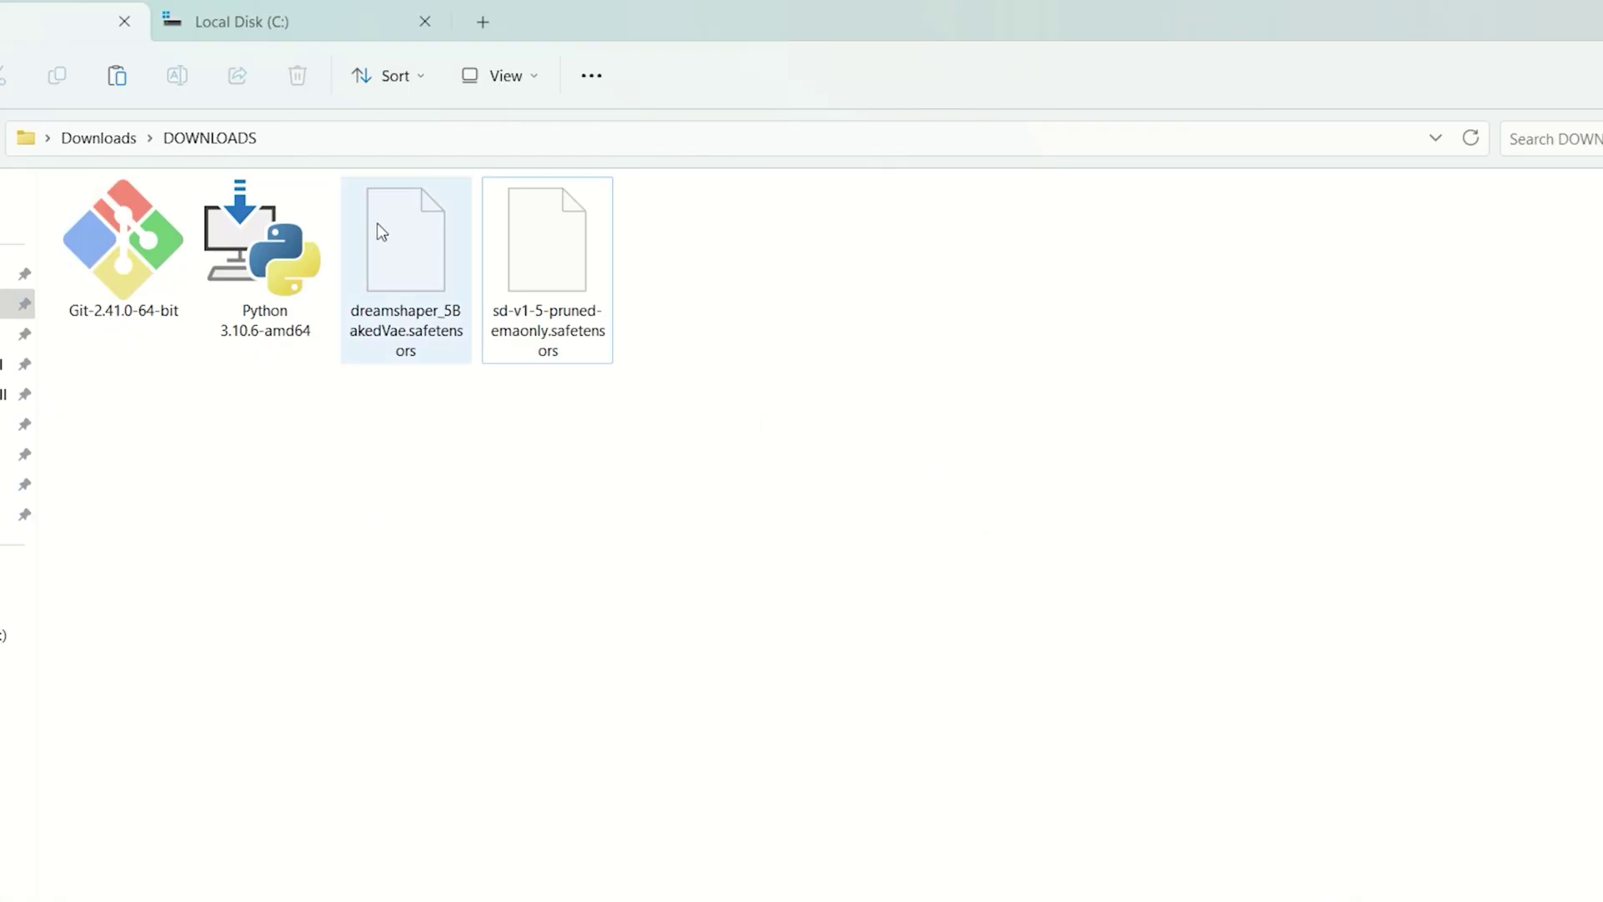
# Cut both downloaded safetensors model files from the Downloads folder
pyautogui.click(379, 229)
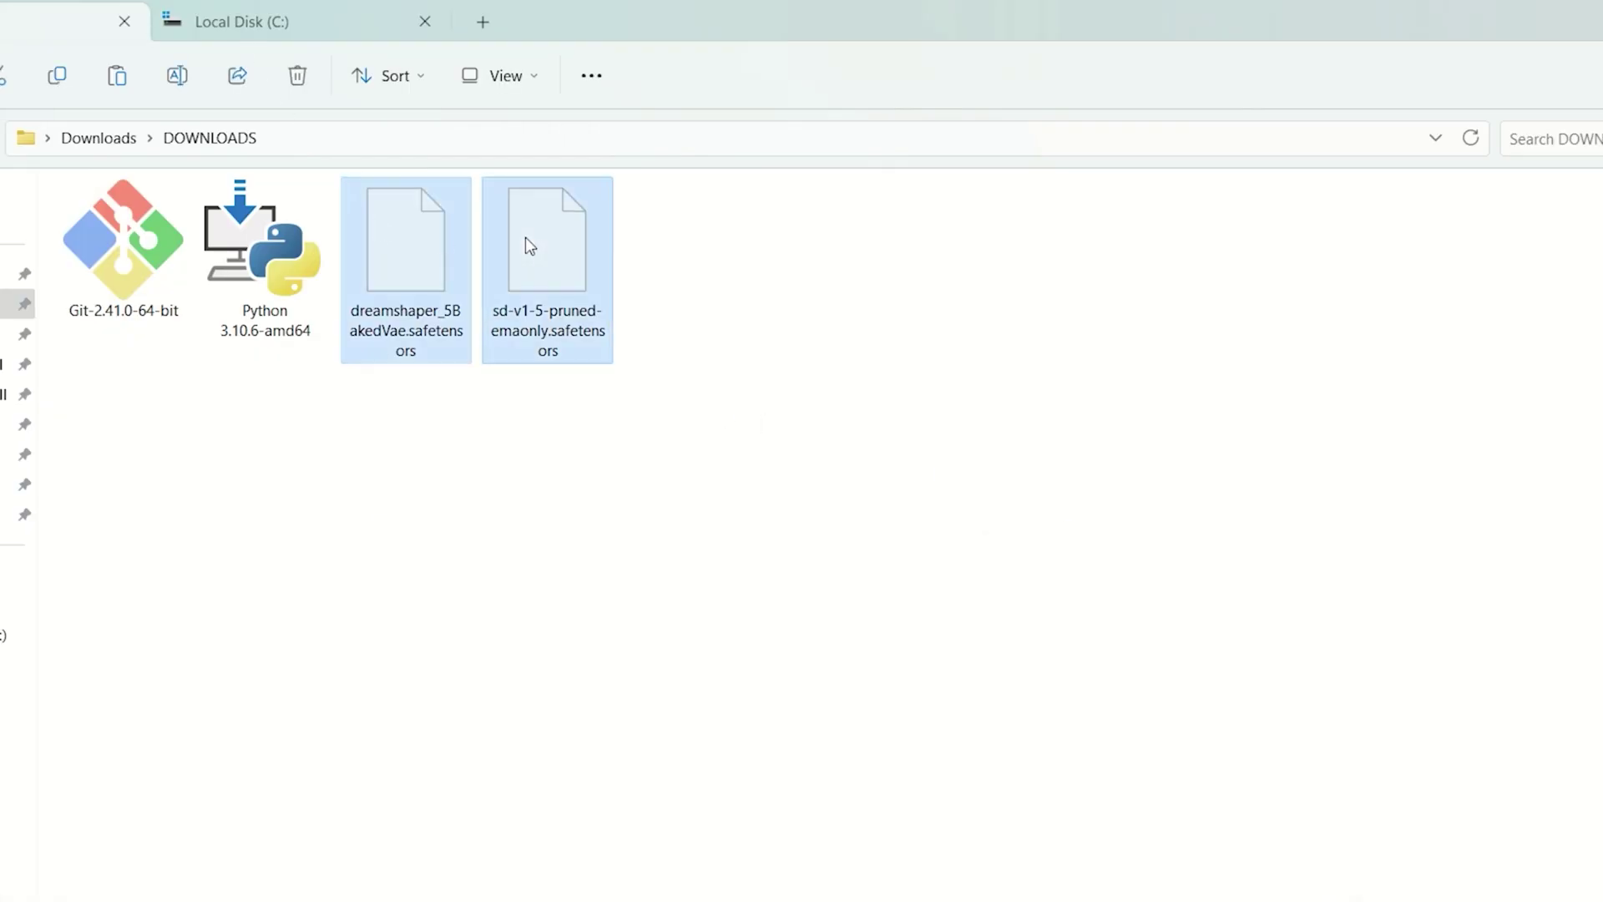
pyautogui.rightClick(549, 240)
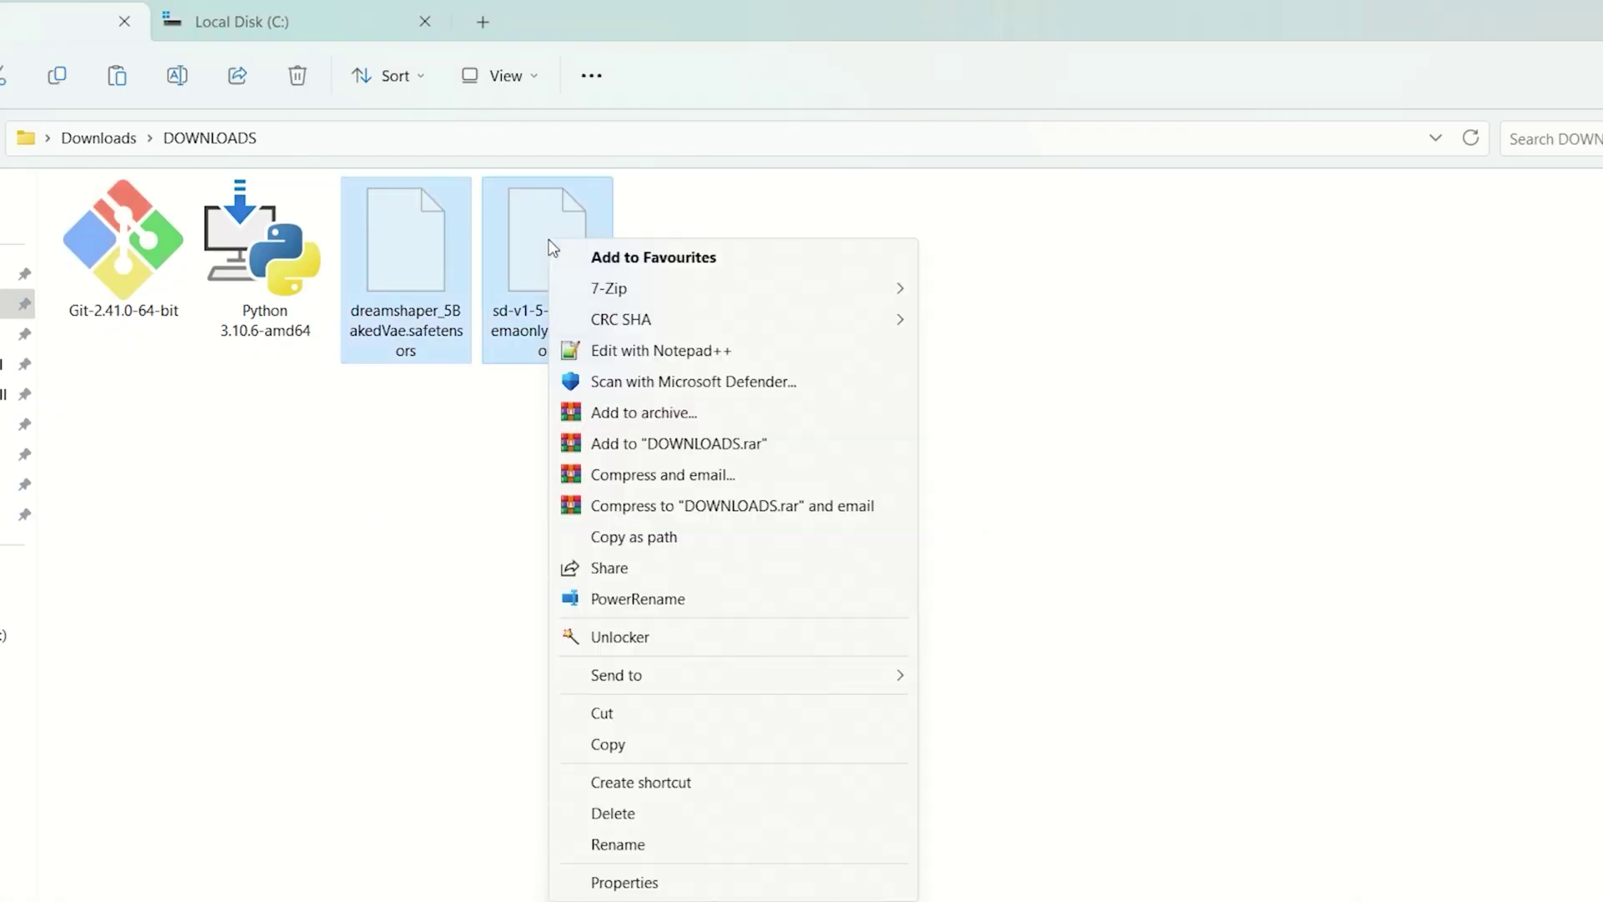
pyautogui.click(612, 716)
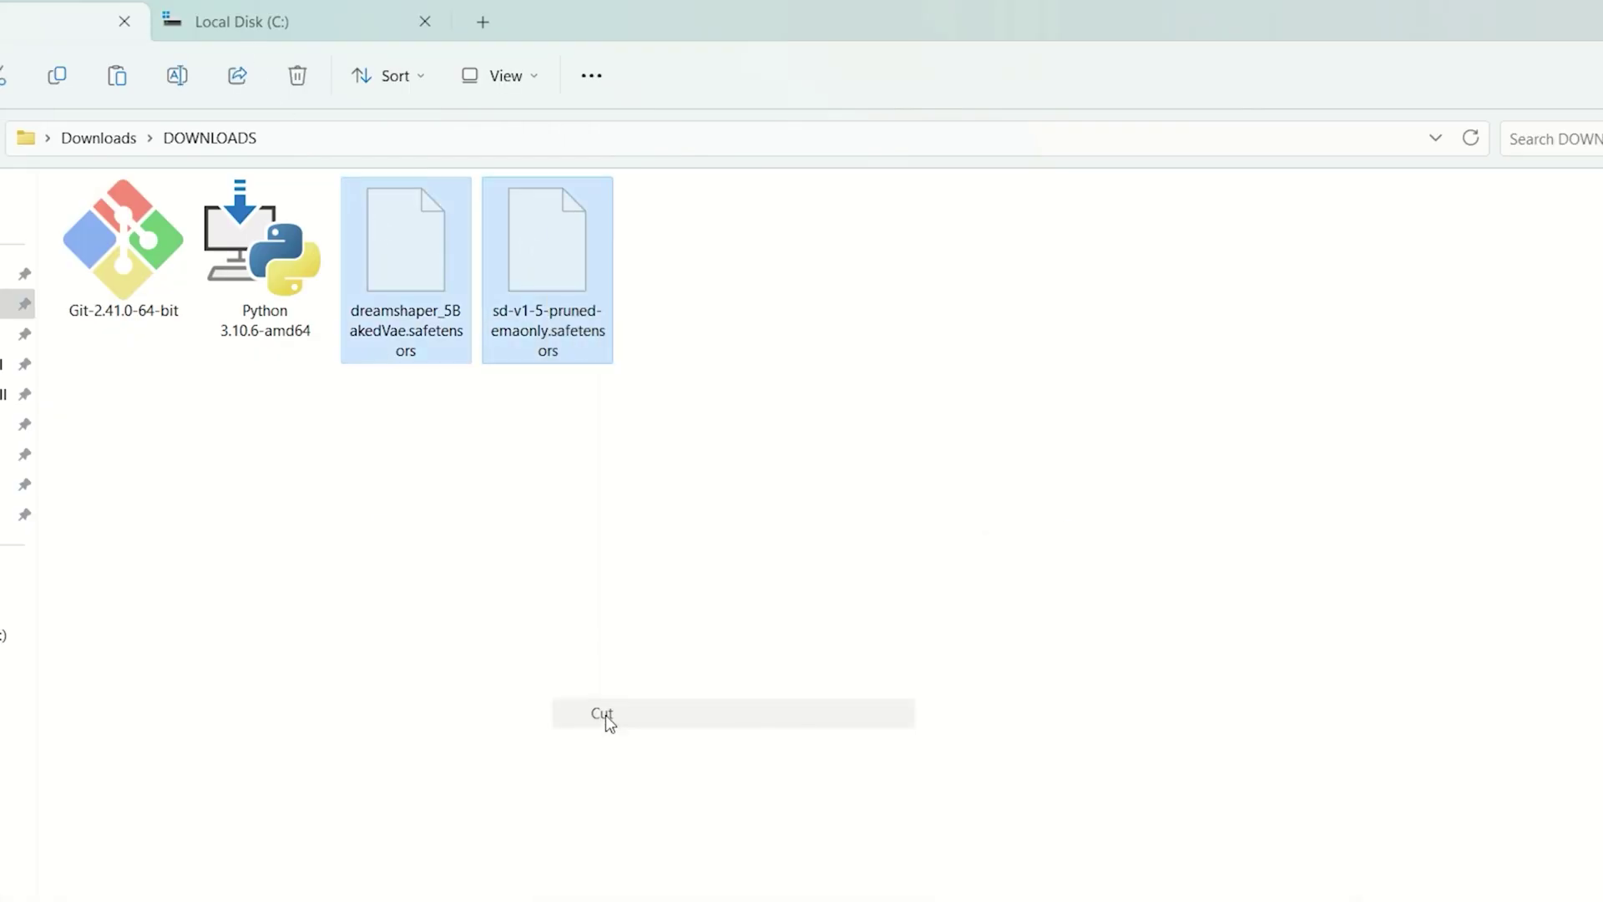
# Paste them into C:\Automatic1111\stable-diffusion-webui\models\Stable-diffusion
pyautogui.click(283, 20)
pyautogui.doubleClick(140, 254)
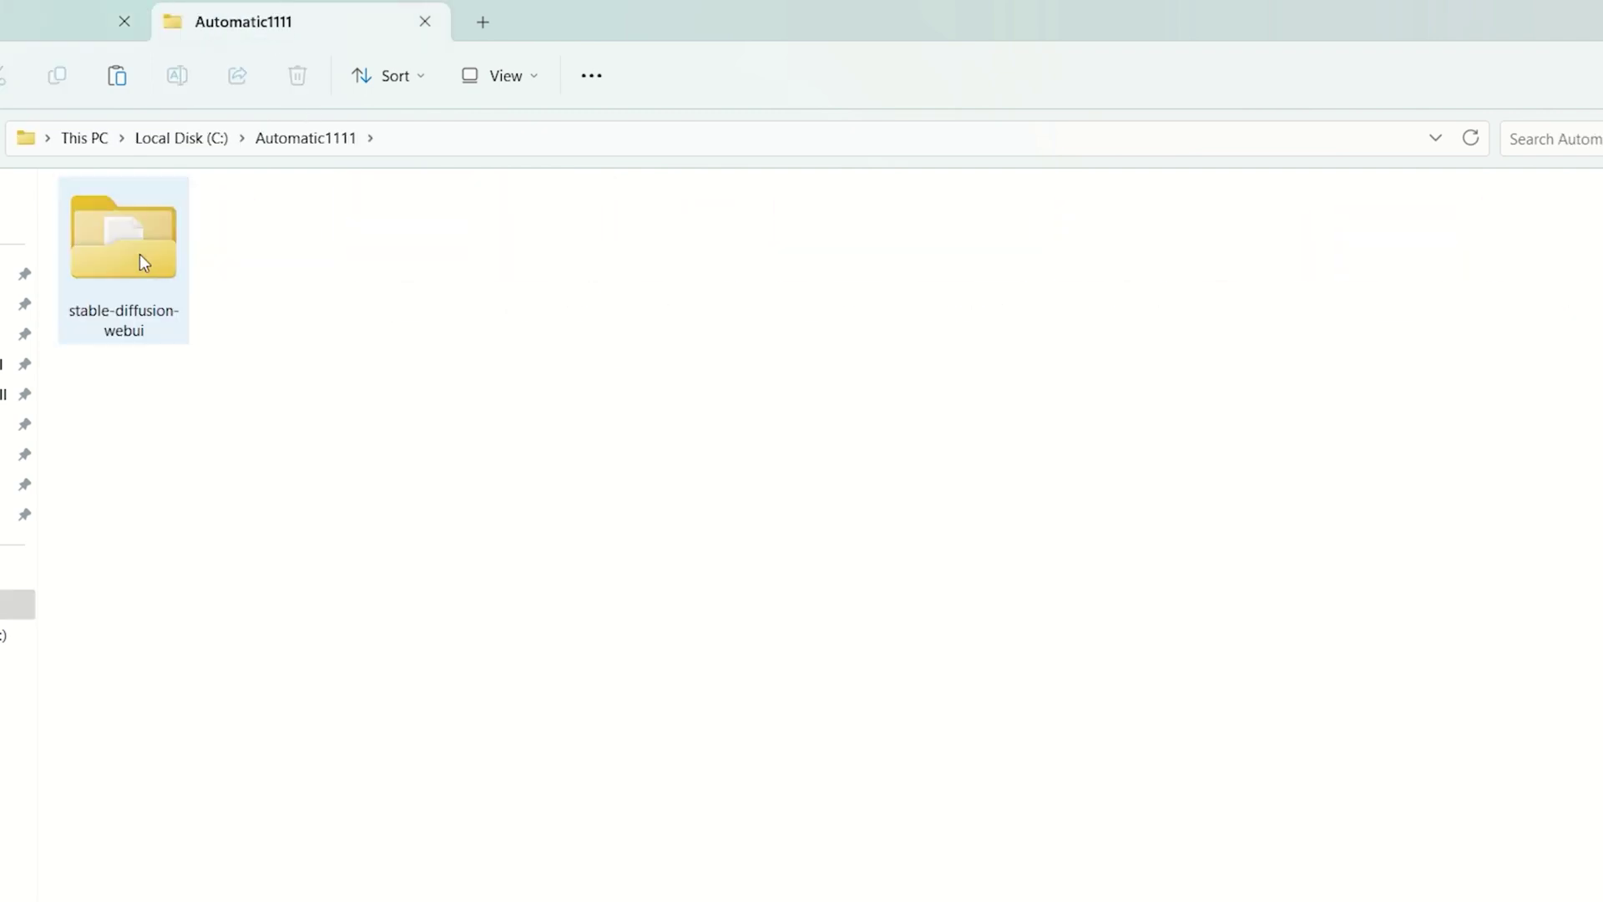
pyautogui.doubleClick(122, 244)
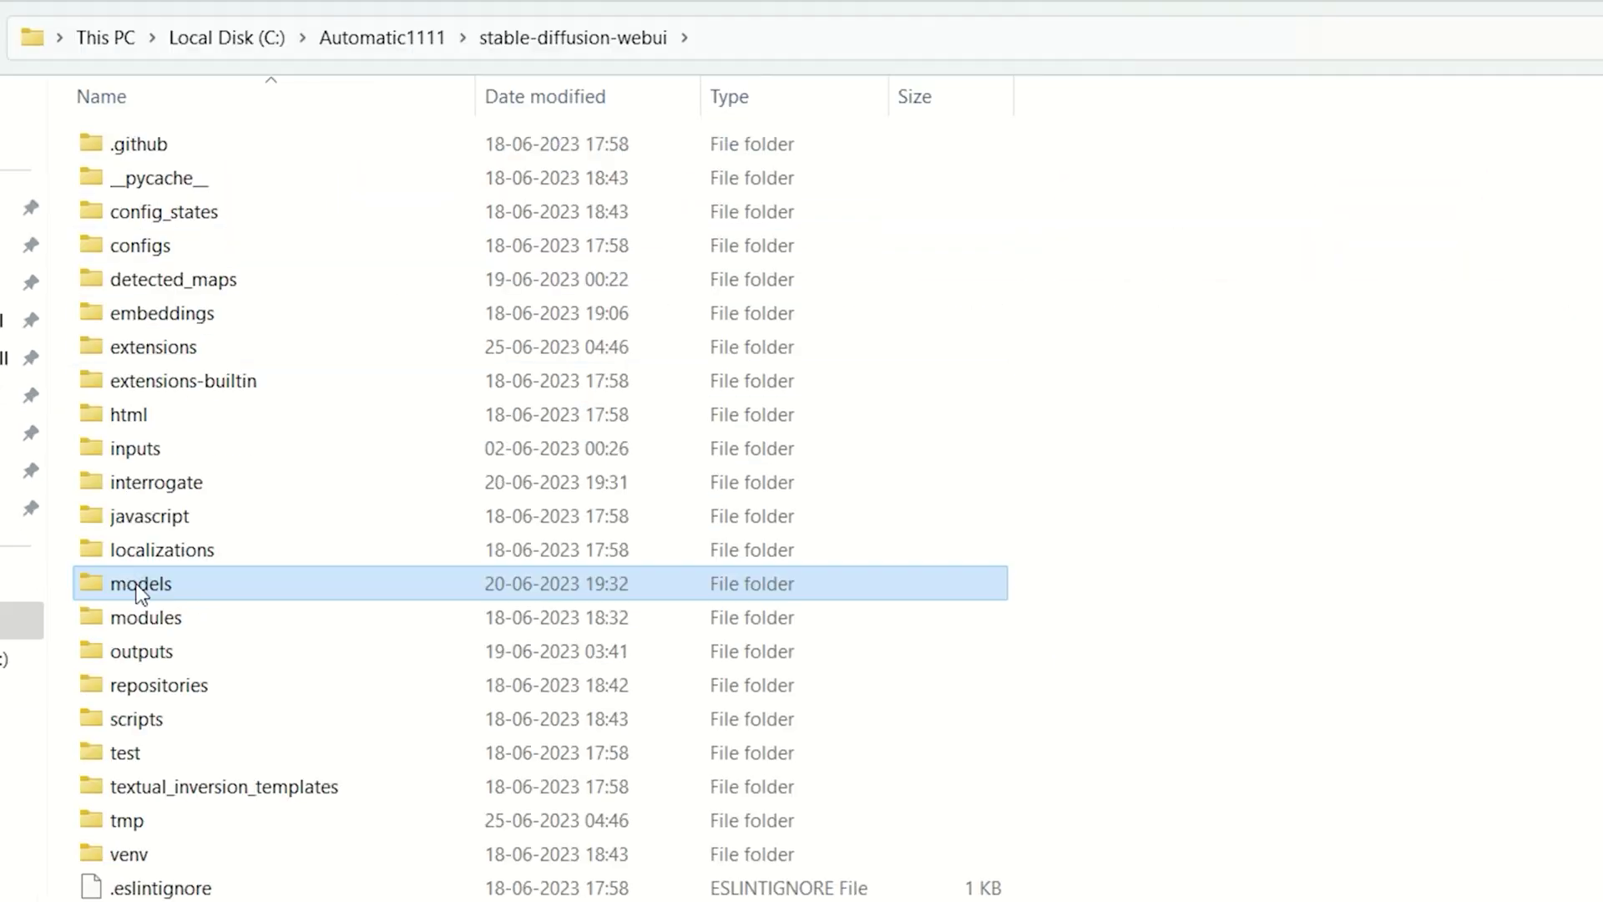
pyautogui.doubleClick(140, 583)
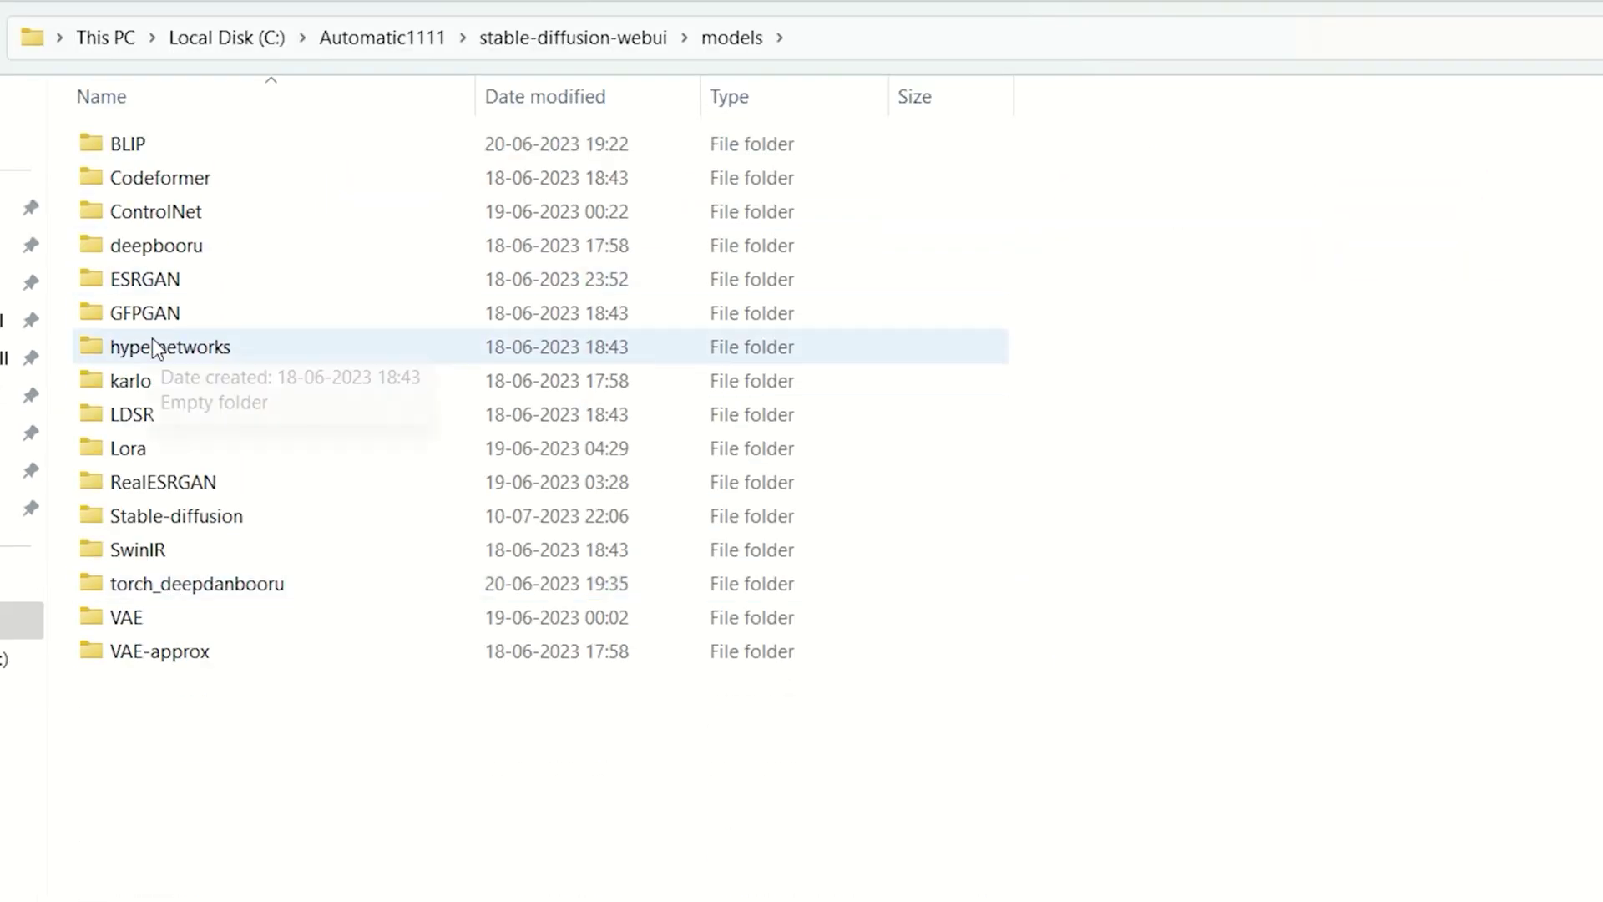
pyautogui.doubleClick(230, 524)
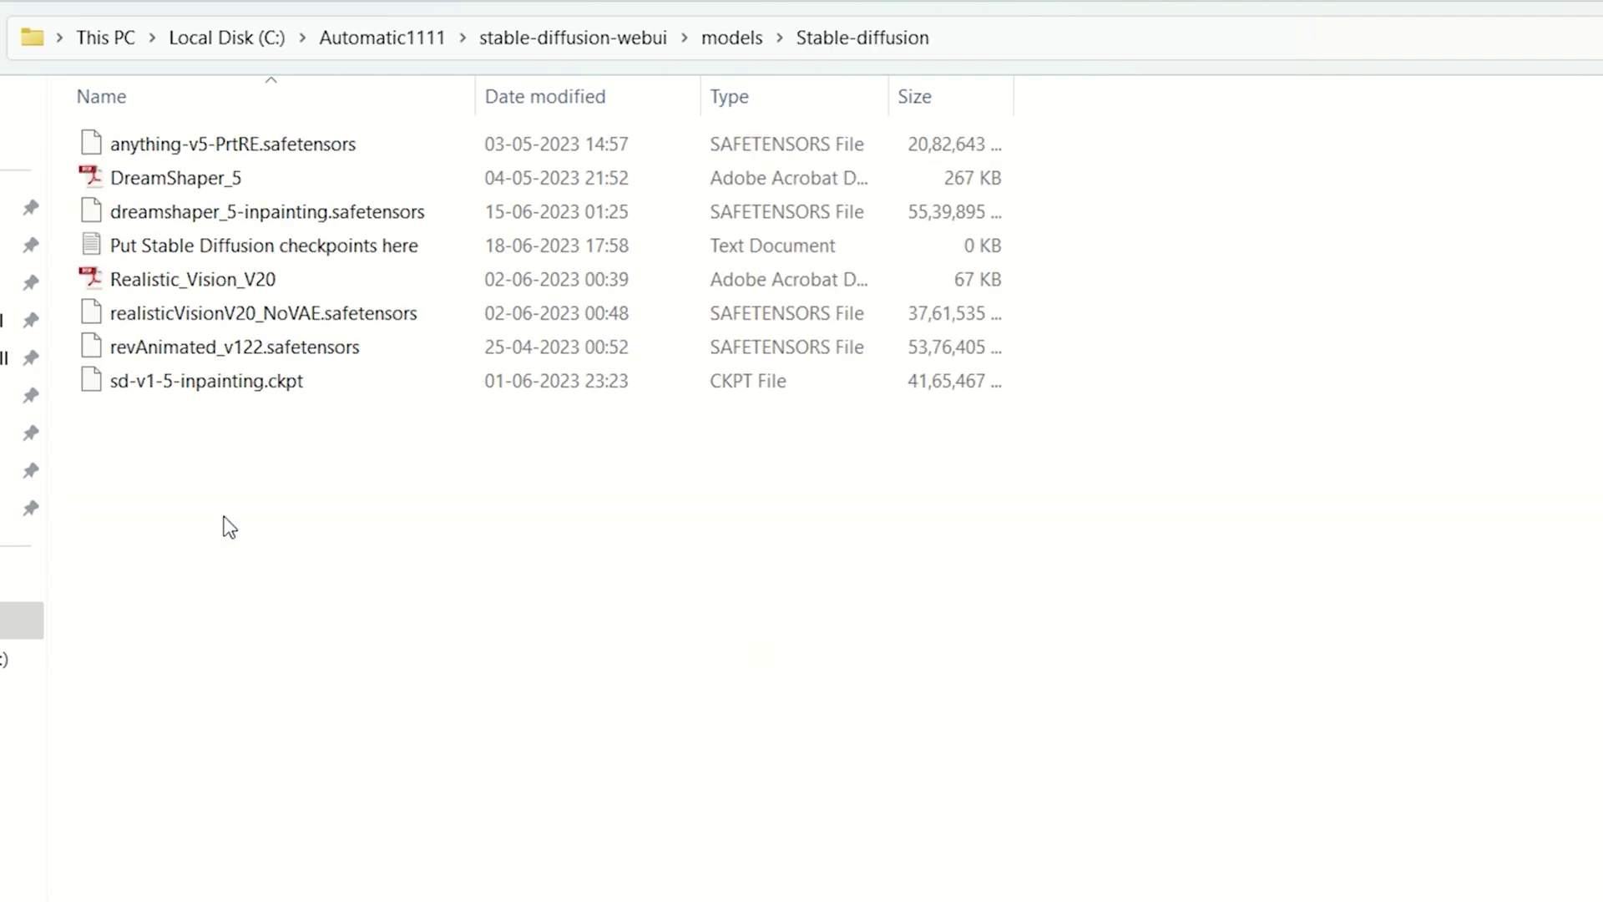
pyautogui.rightClick(355, 493)
pyautogui.click(346, 685)
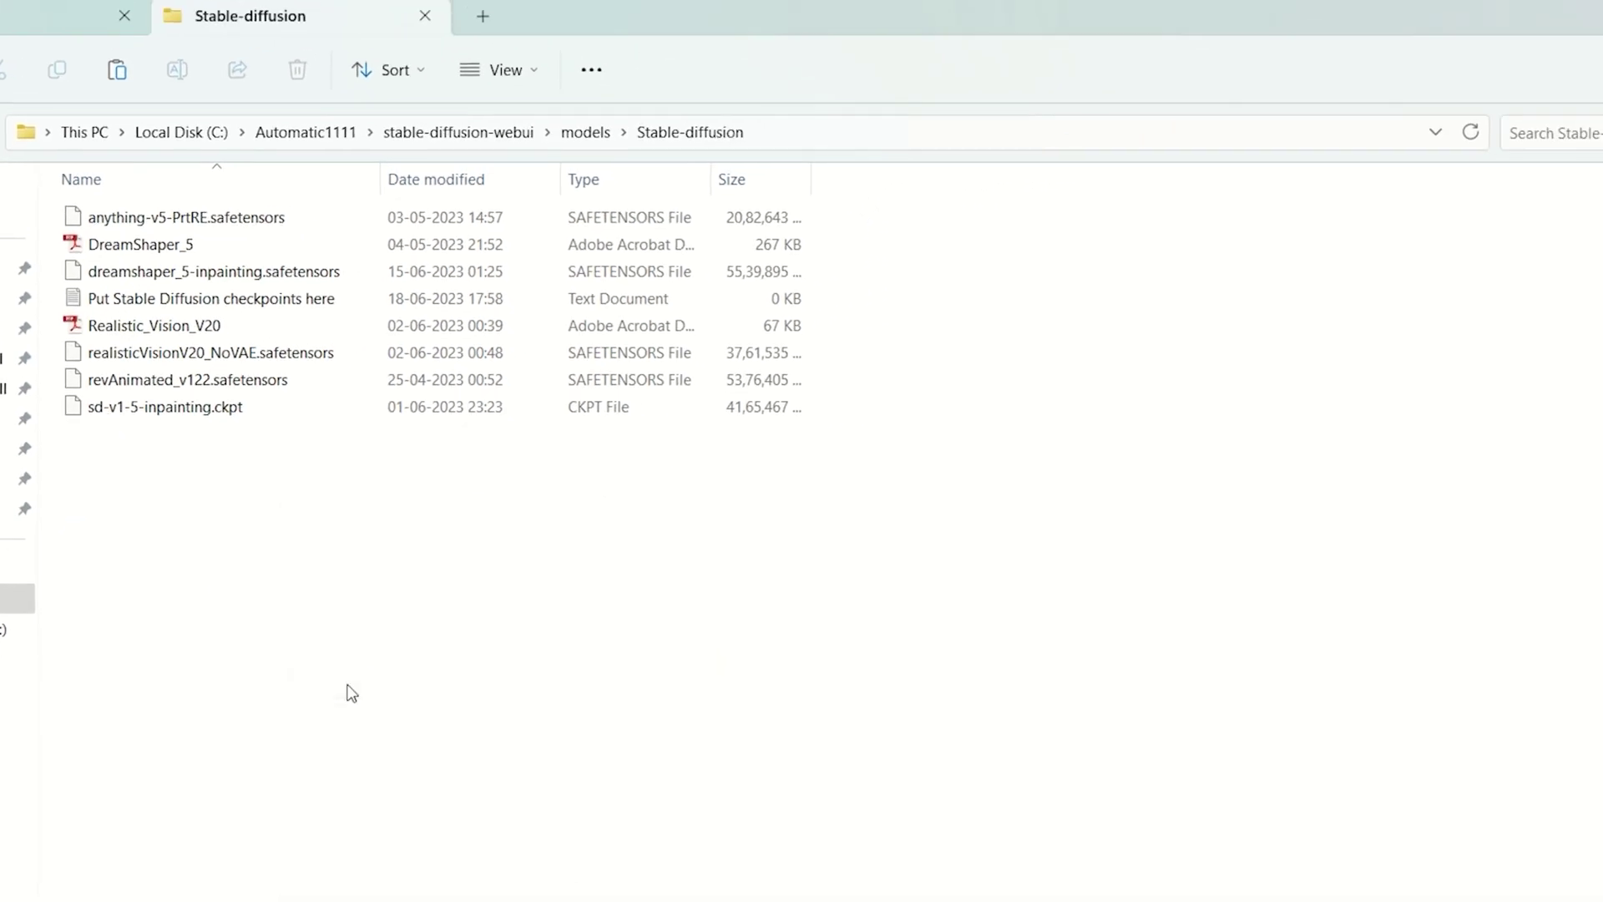
pyautogui.moveTo(854, 497); pyautogui.dragTo(794, 516)
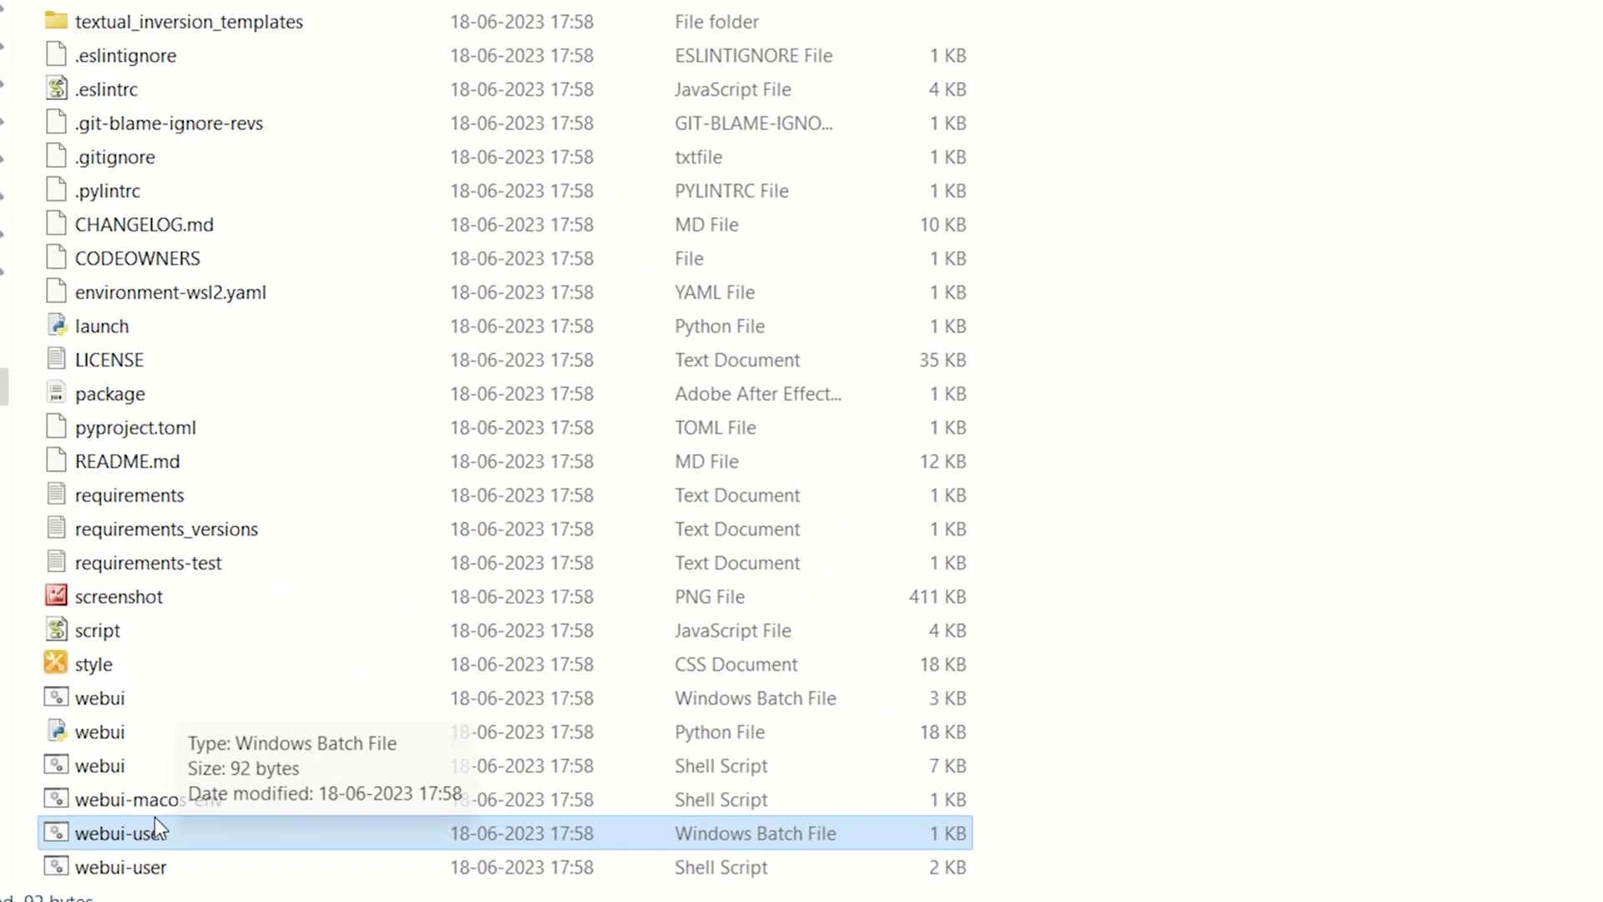
pyautogui.doubleClick(66, 841)
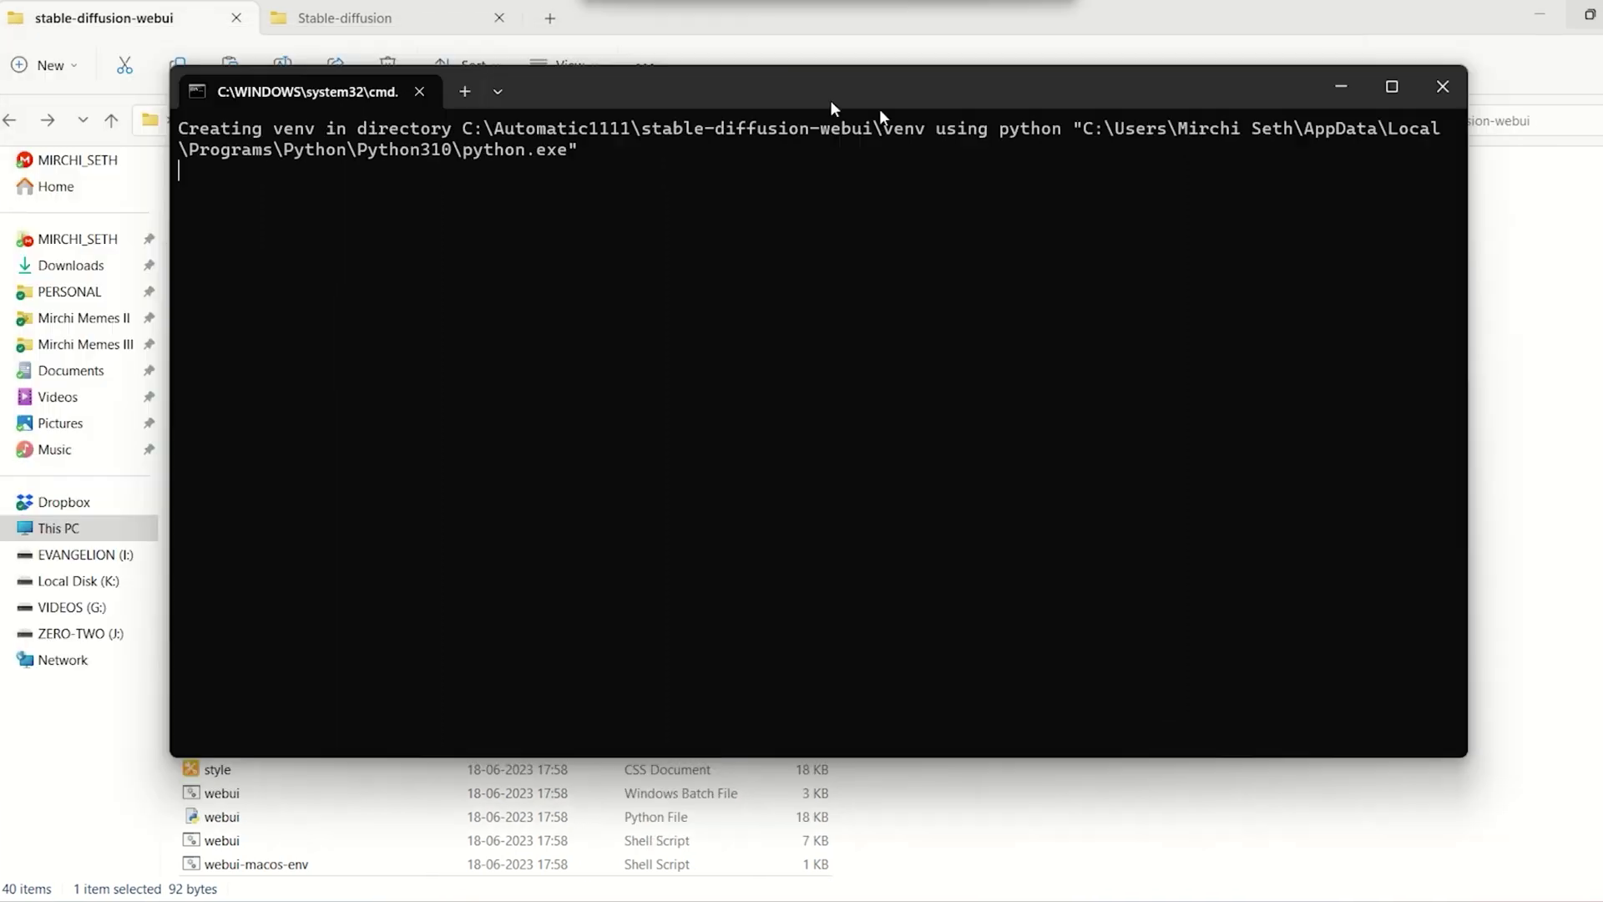
pyautogui.moveTo(690, 66); pyautogui.dragTo(1417, 267)
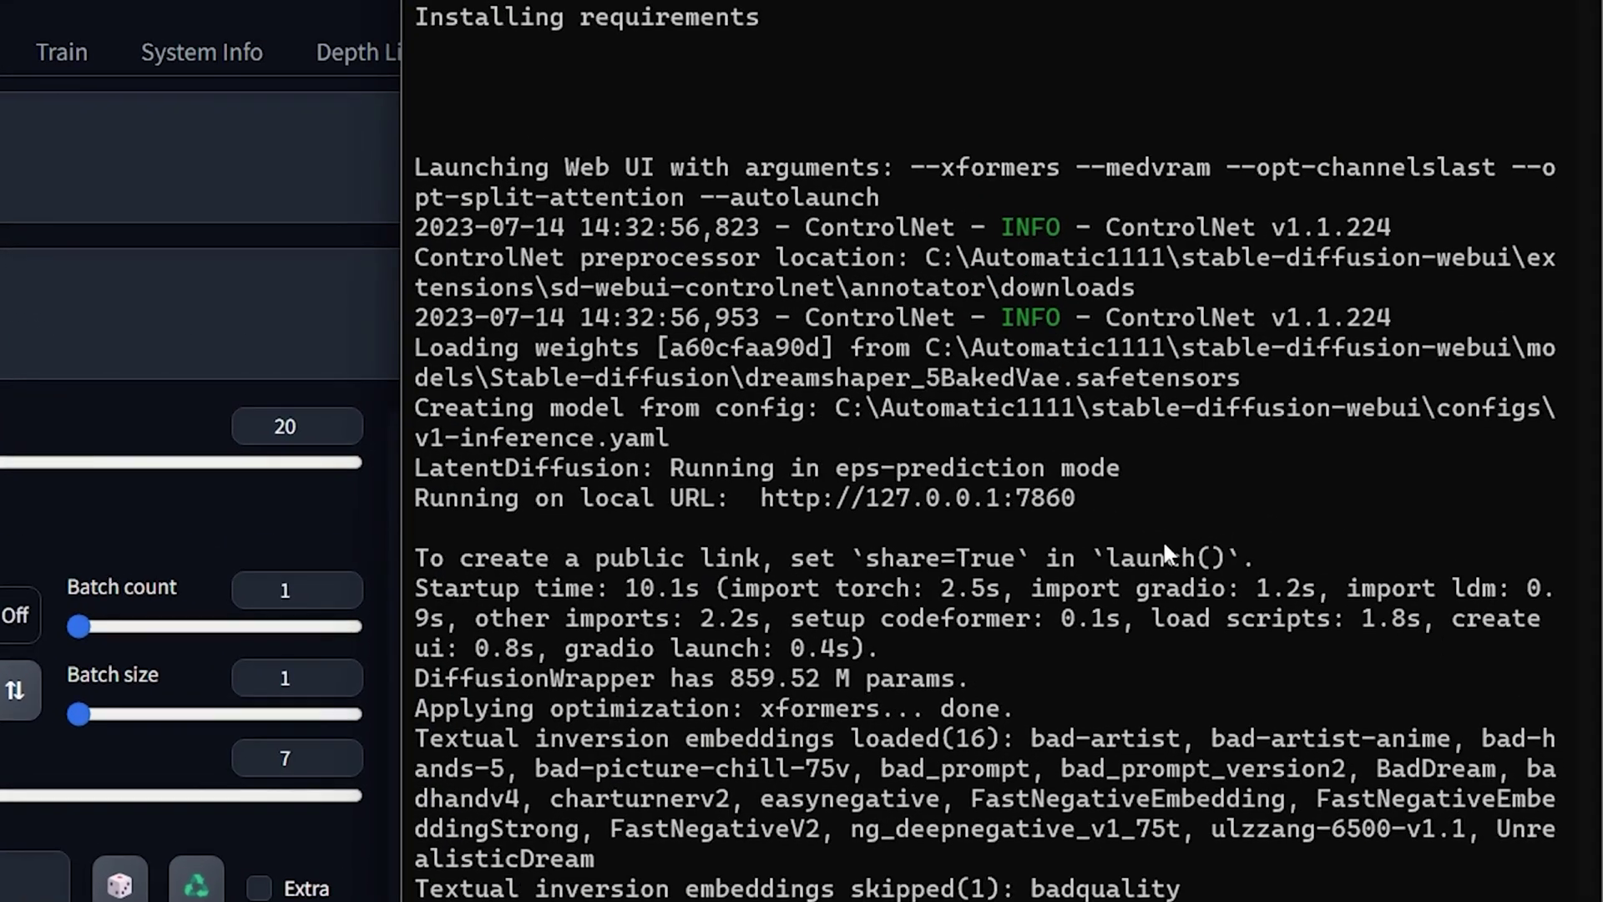
pyautogui.moveTo(1083, 497)
pyautogui.mouseDown()
pyautogui.moveTo(801, 523)
pyautogui.moveTo(762, 500)
pyautogui.mouseUp()
pyautogui.hotkey('ctrl', 'c')
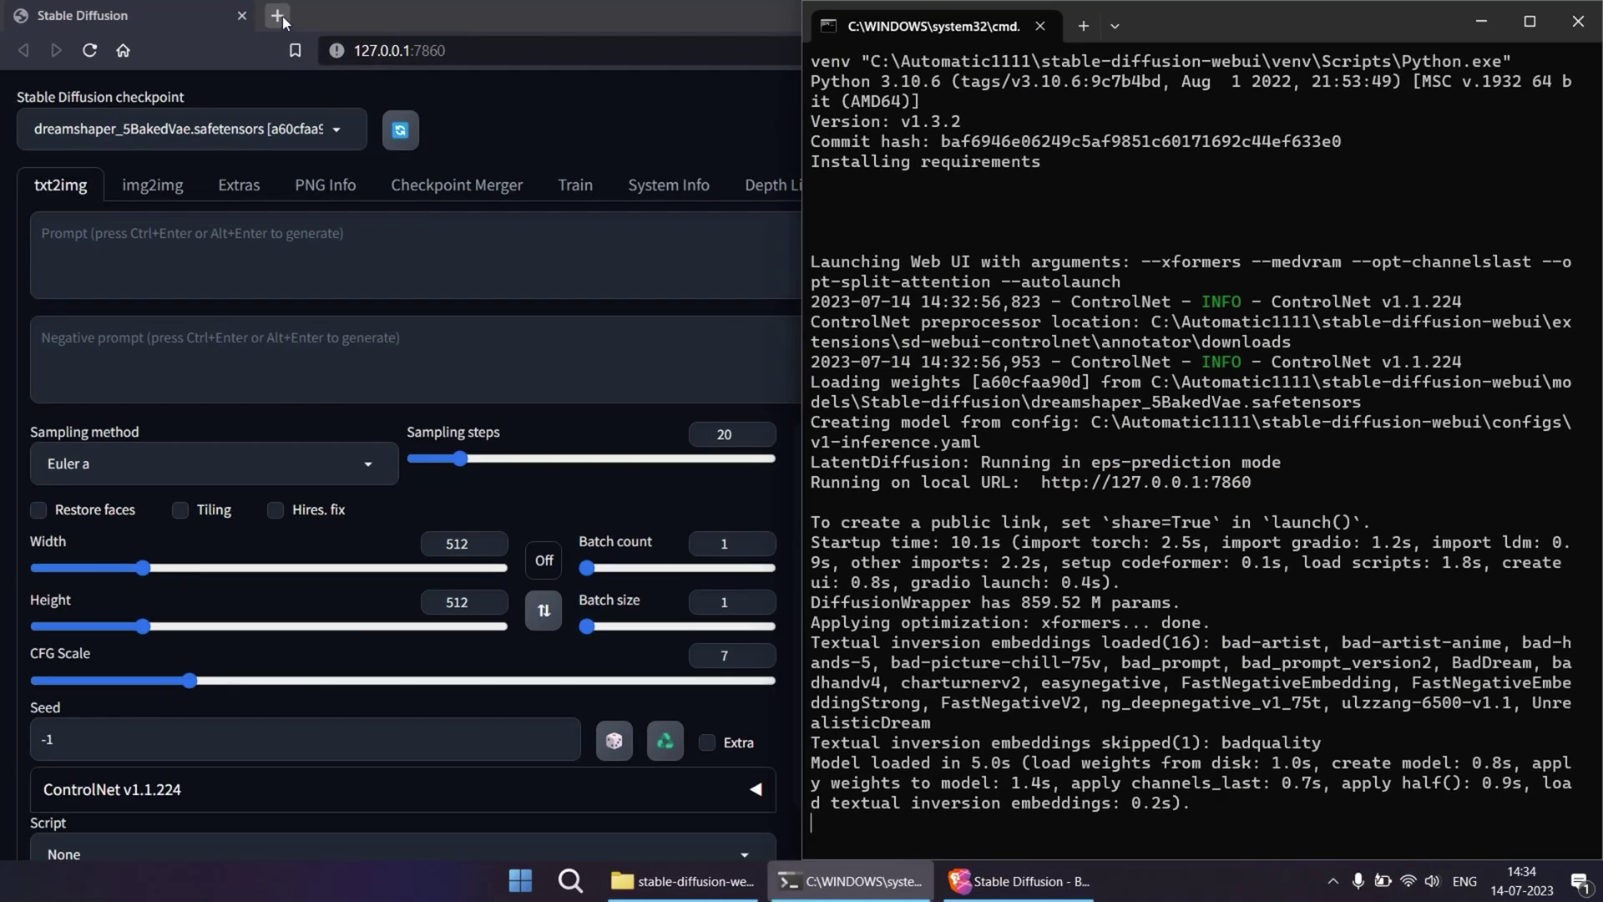
pyautogui.click(278, 16)
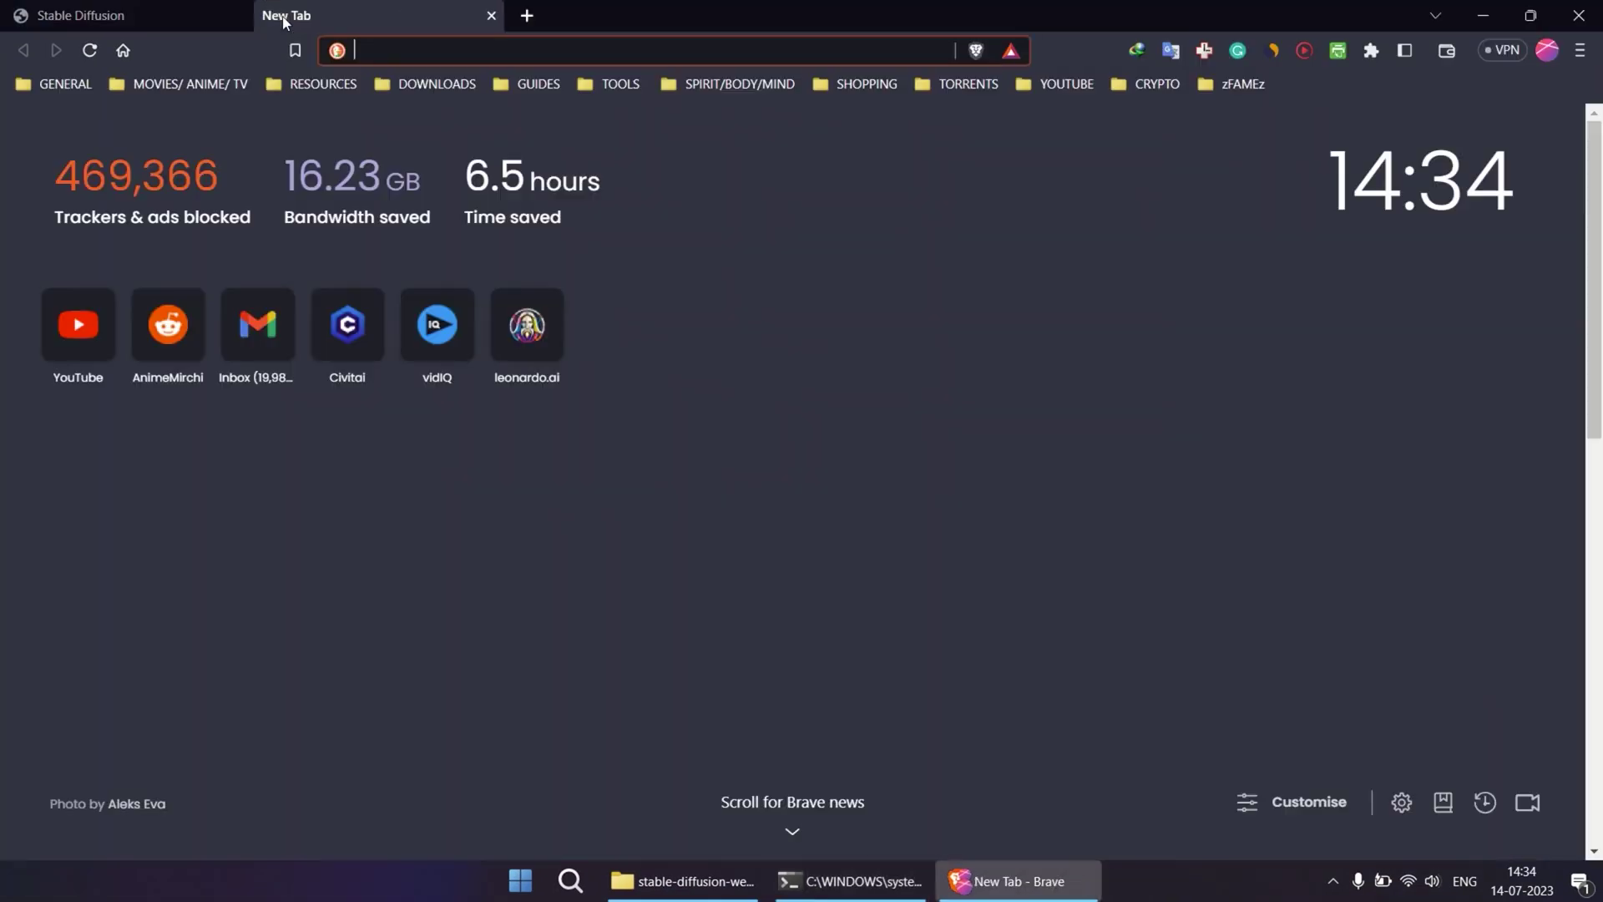
# Load the web UI and generate an image from the pasted princess prompt
pyautogui.hotkey('ctrl', 'v')
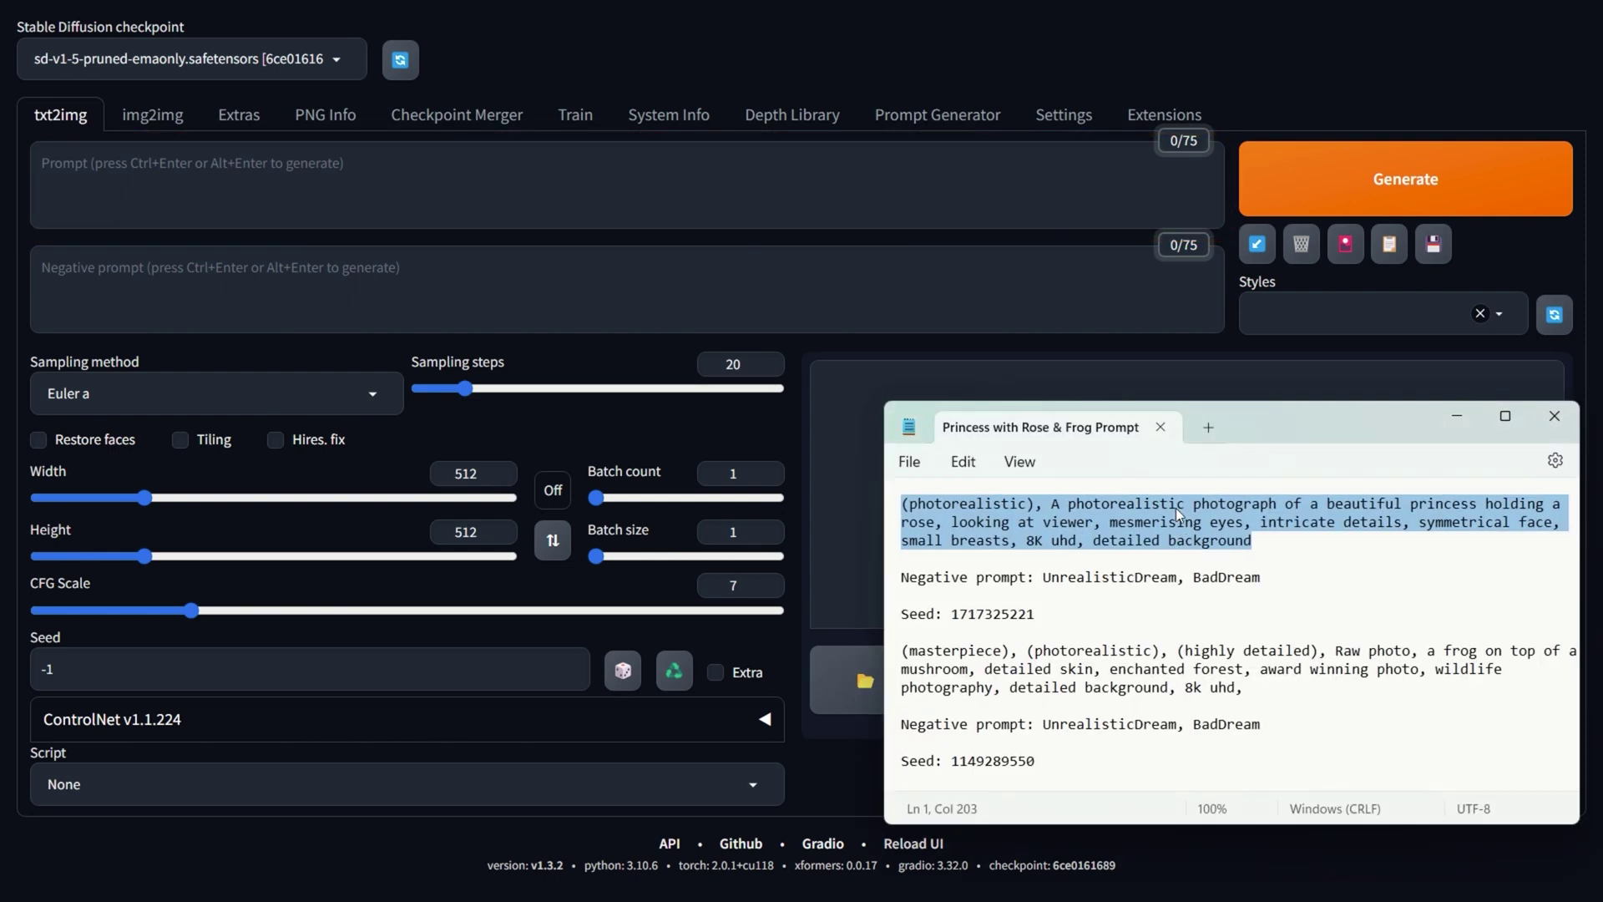
pyautogui.rightClick(1177, 513)
pyautogui.hotkey('ctrl', 'v')
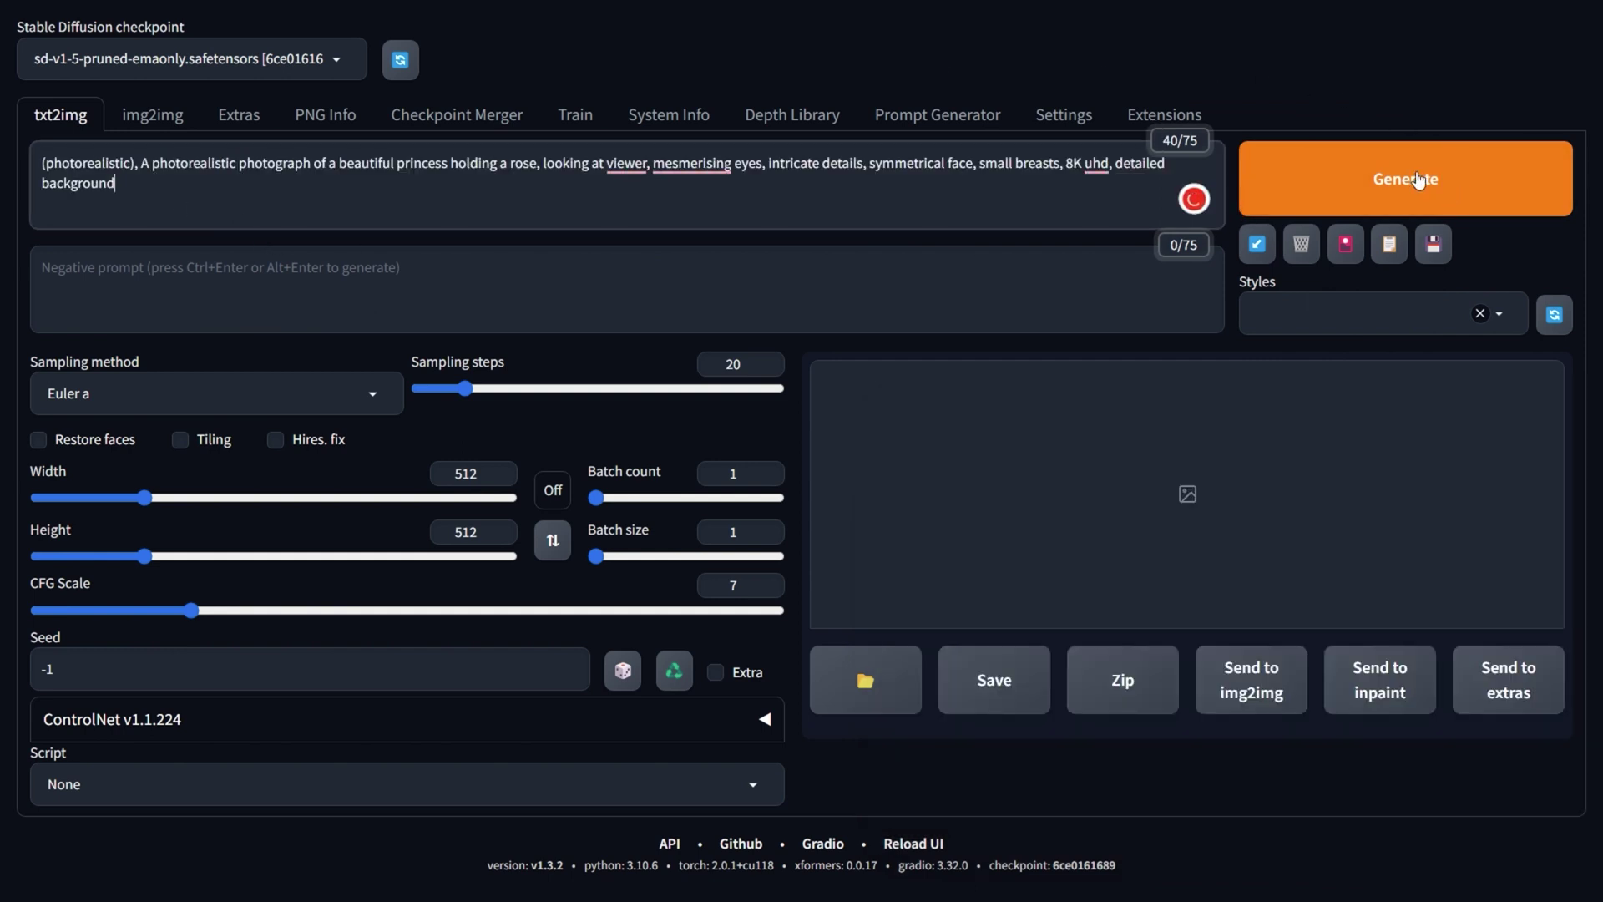
pyautogui.click(1404, 184)
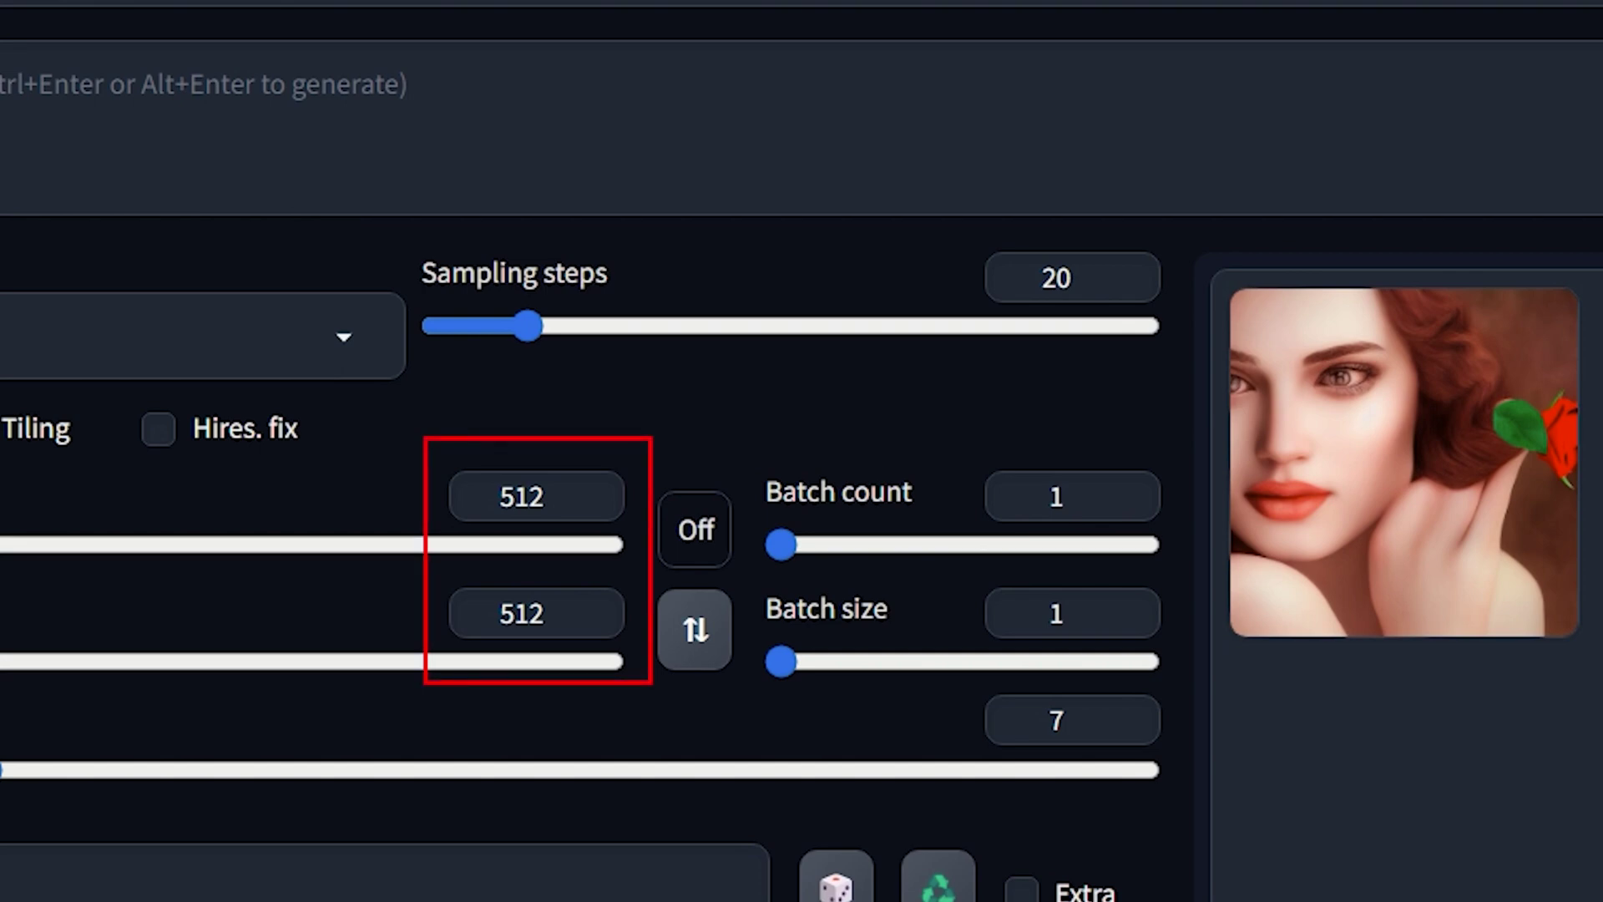
pyautogui.moveTo(470, 474)
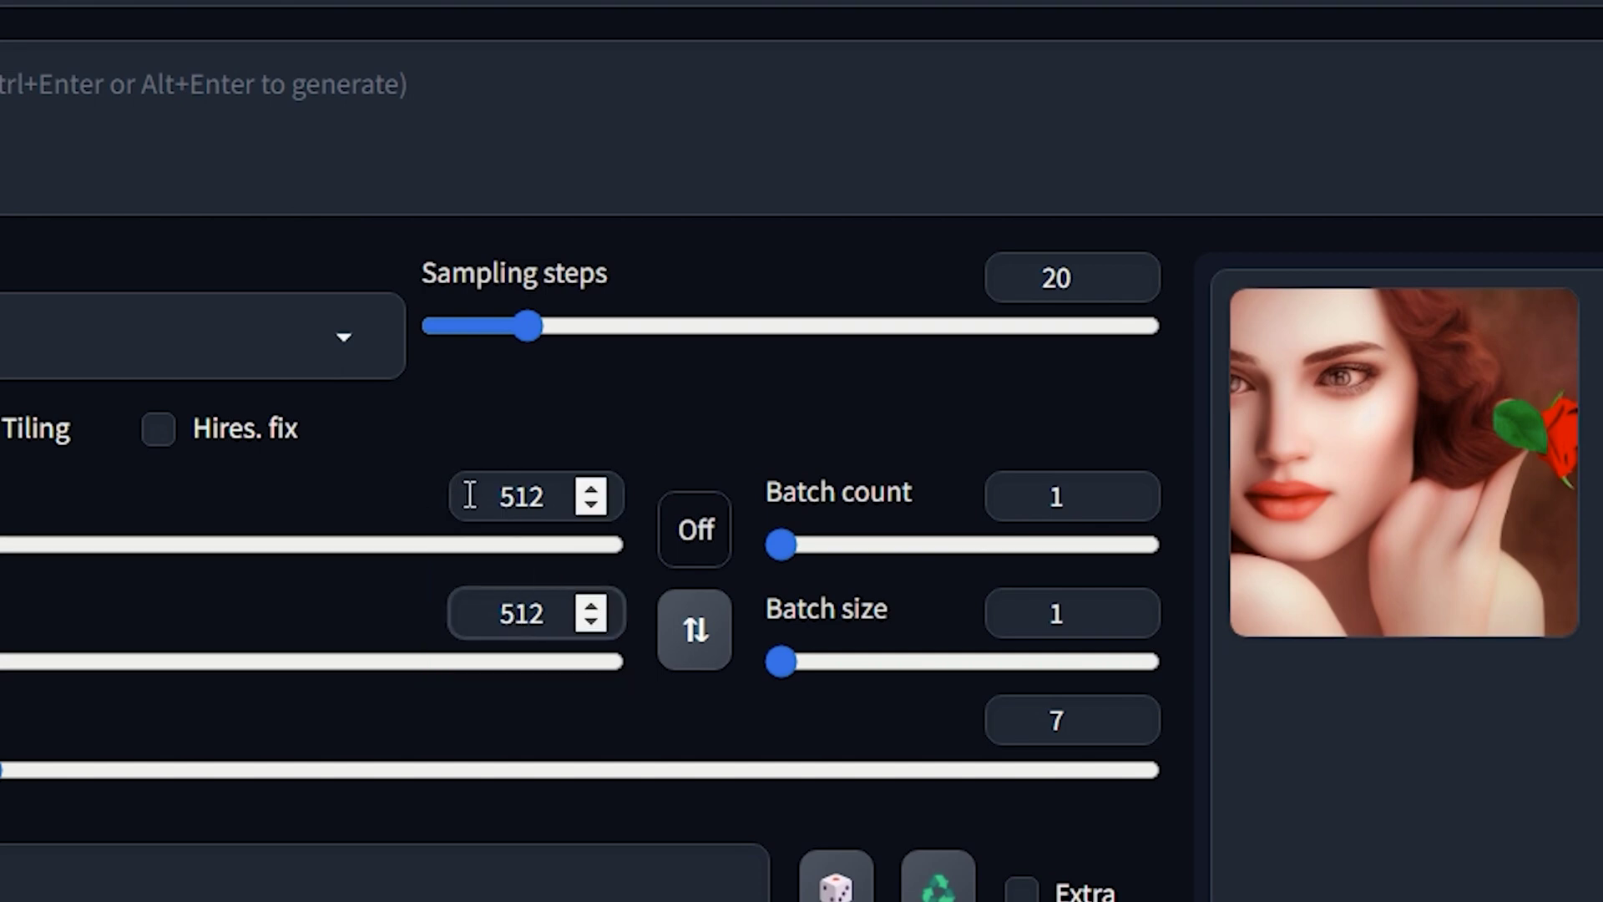
# Change the height from 512 to 768 and generate again
pyautogui.click(501, 613)
pyautogui.moveTo(486, 614); pyautogui.dragTo(553, 617)
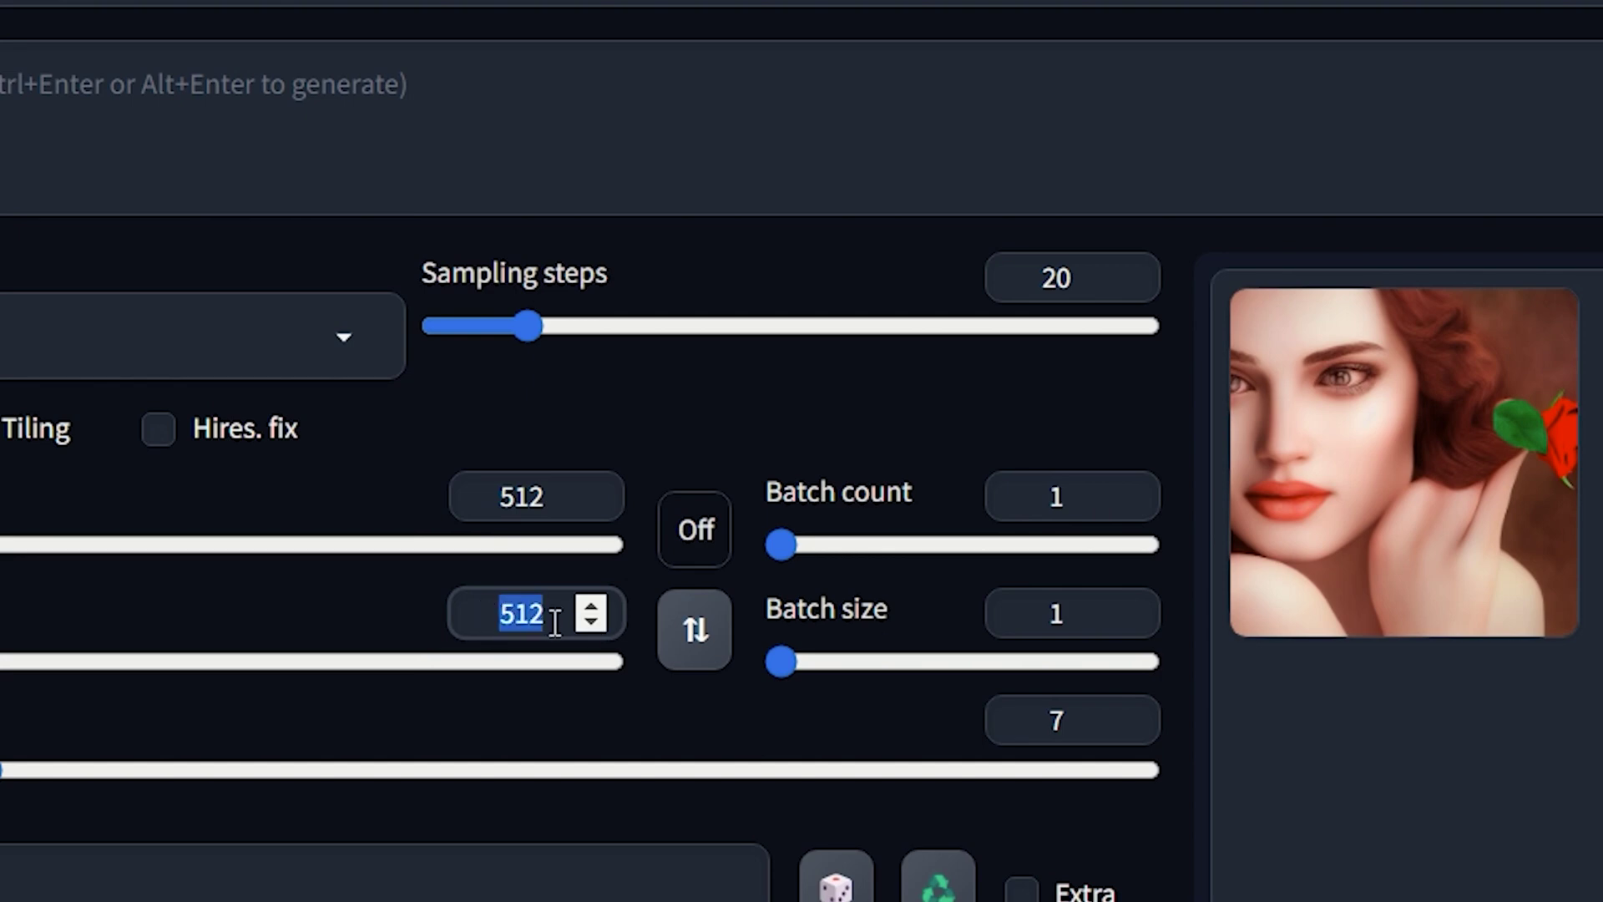
pyautogui.write('768')
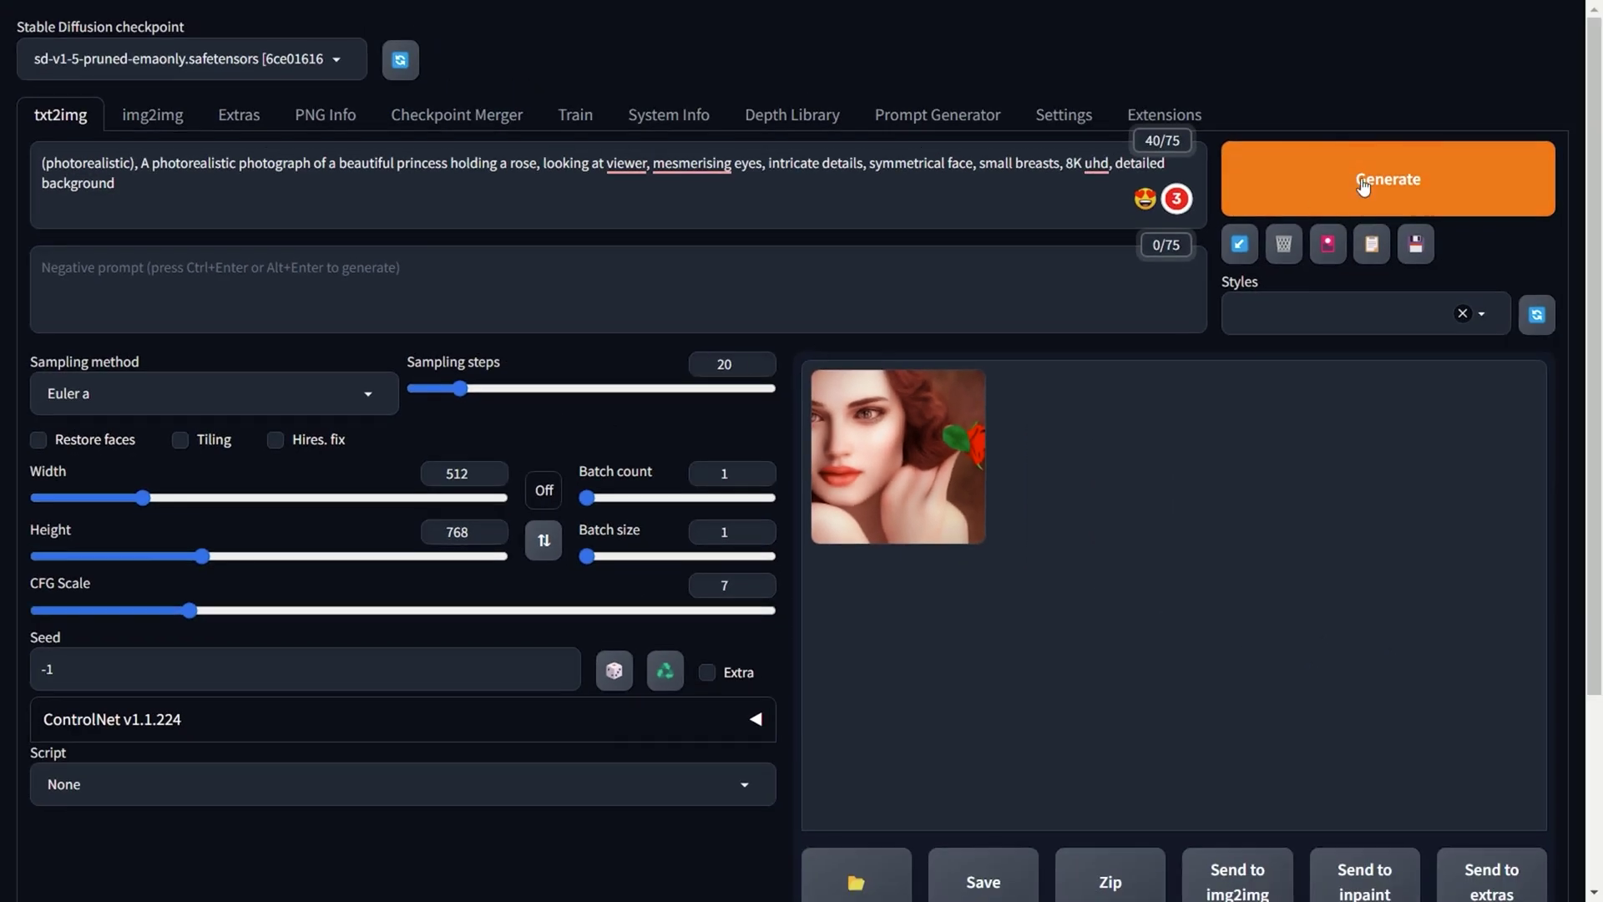
pyautogui.click(1363, 180)
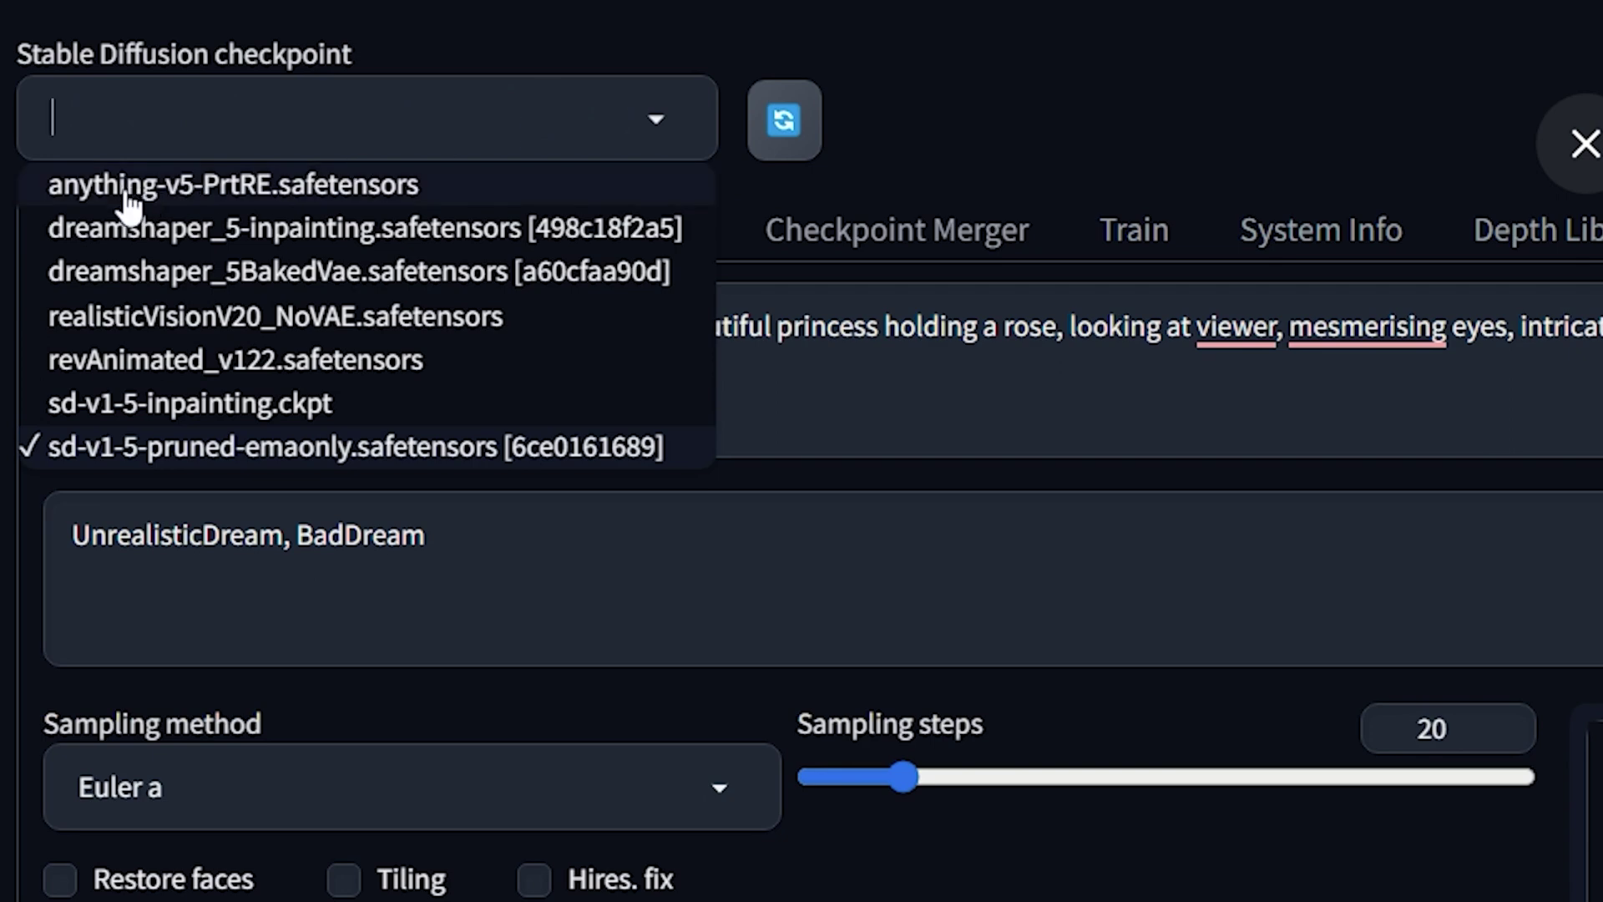
# Use dreamshaper_5BakedVae with DPM++ SDE Karras at 30 steps and view the result full size
pyautogui.click(297, 272)
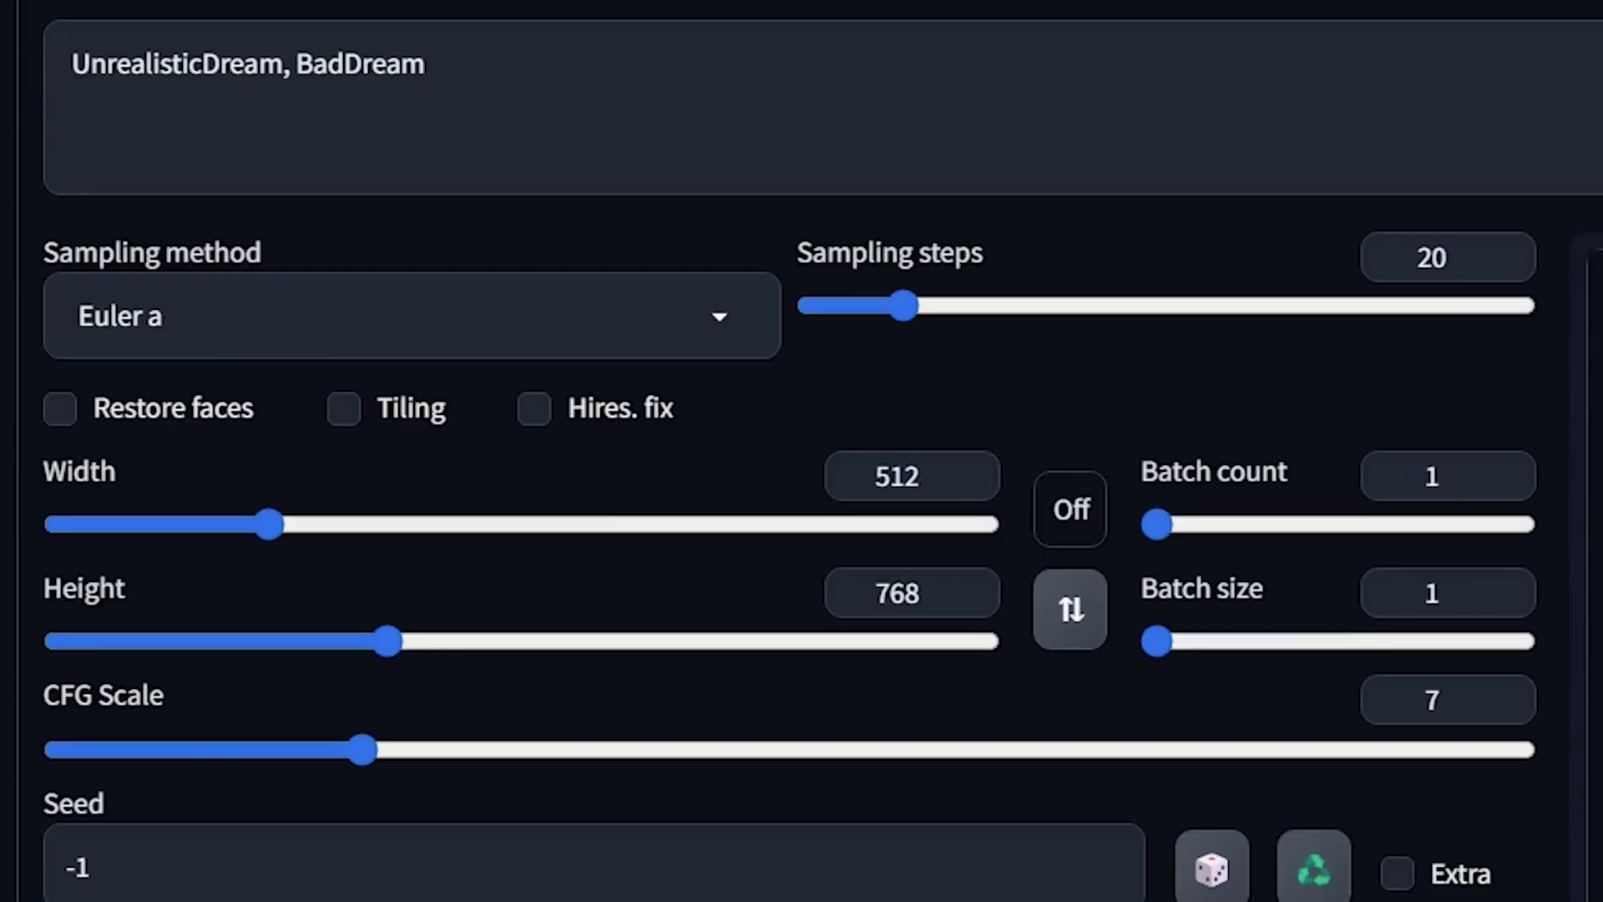
pyautogui.scroll(-2, 802, 451)
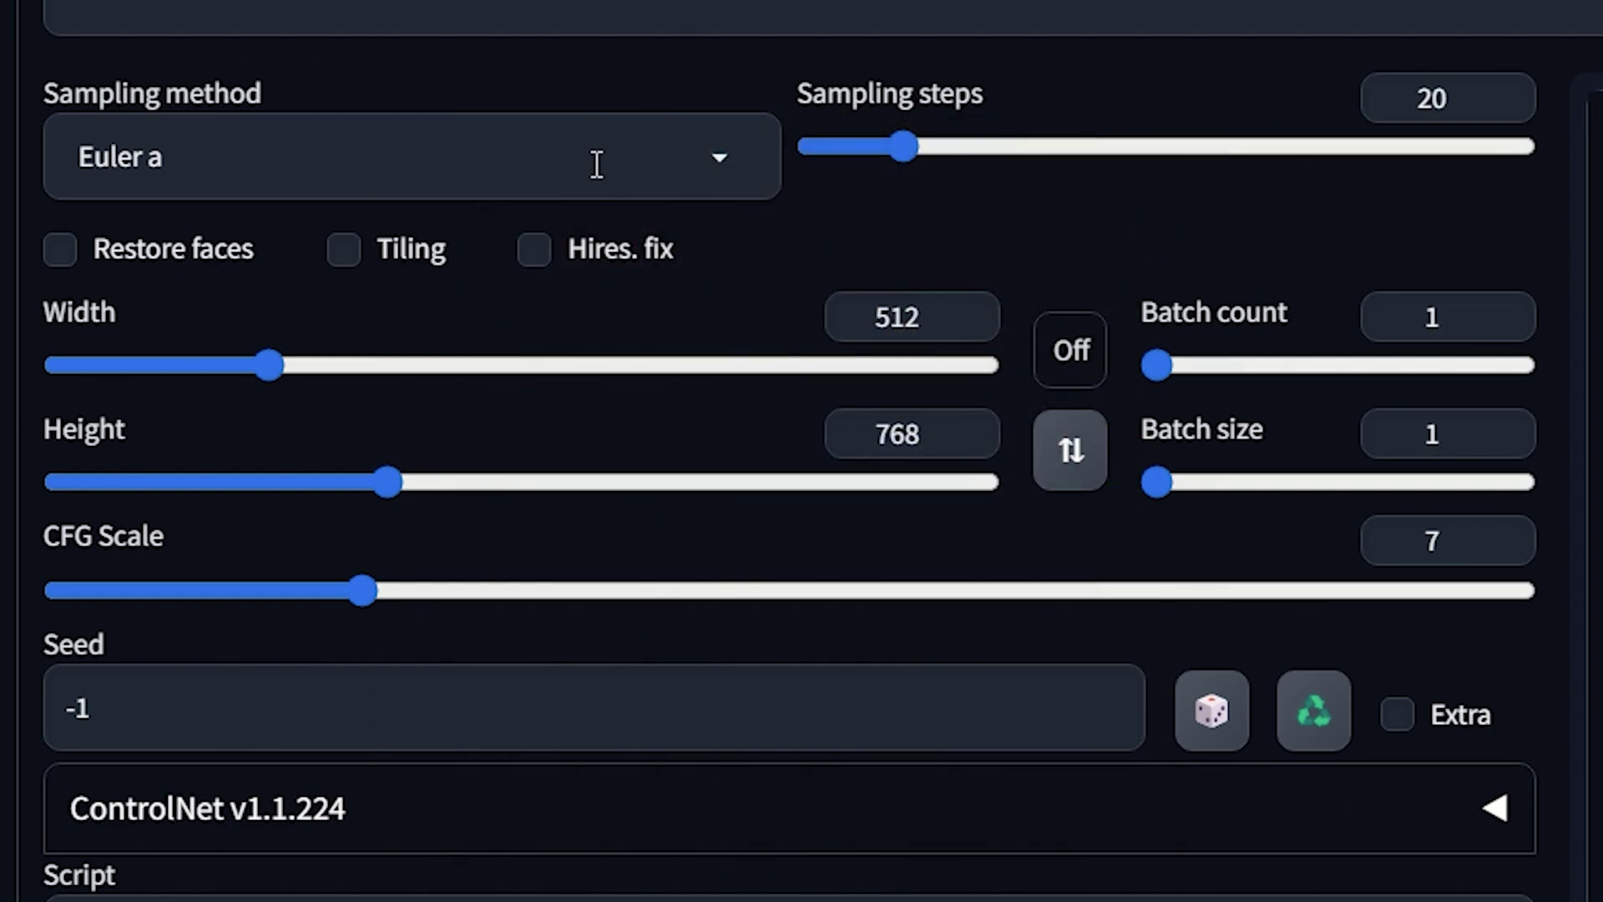
pyautogui.click(598, 164)
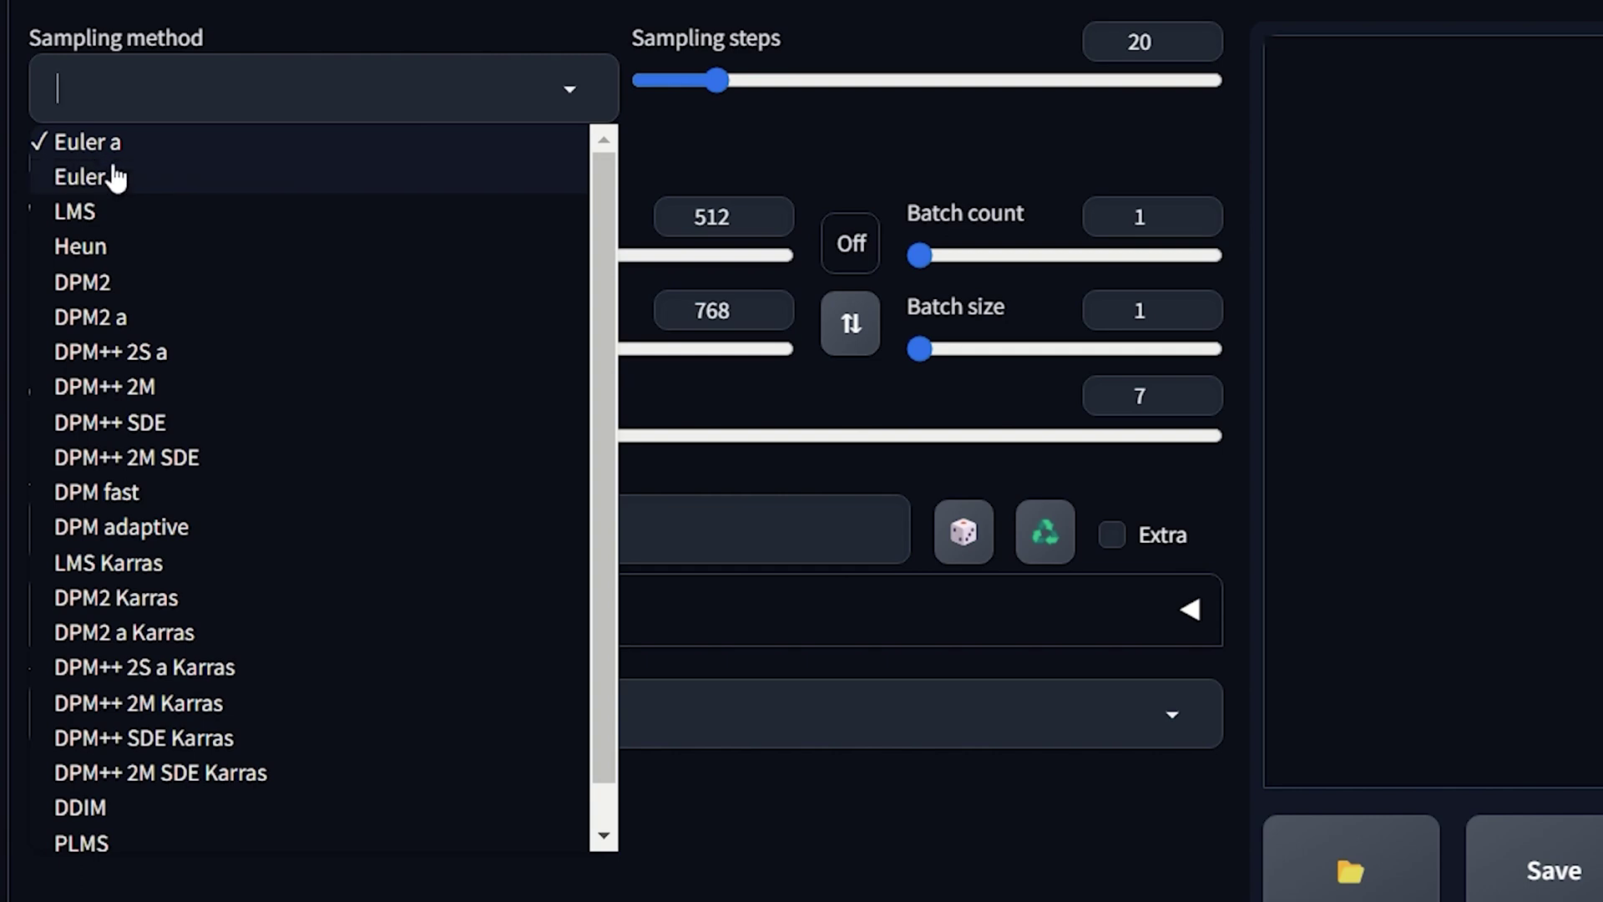
pyautogui.scroll(-1, 115, 176)
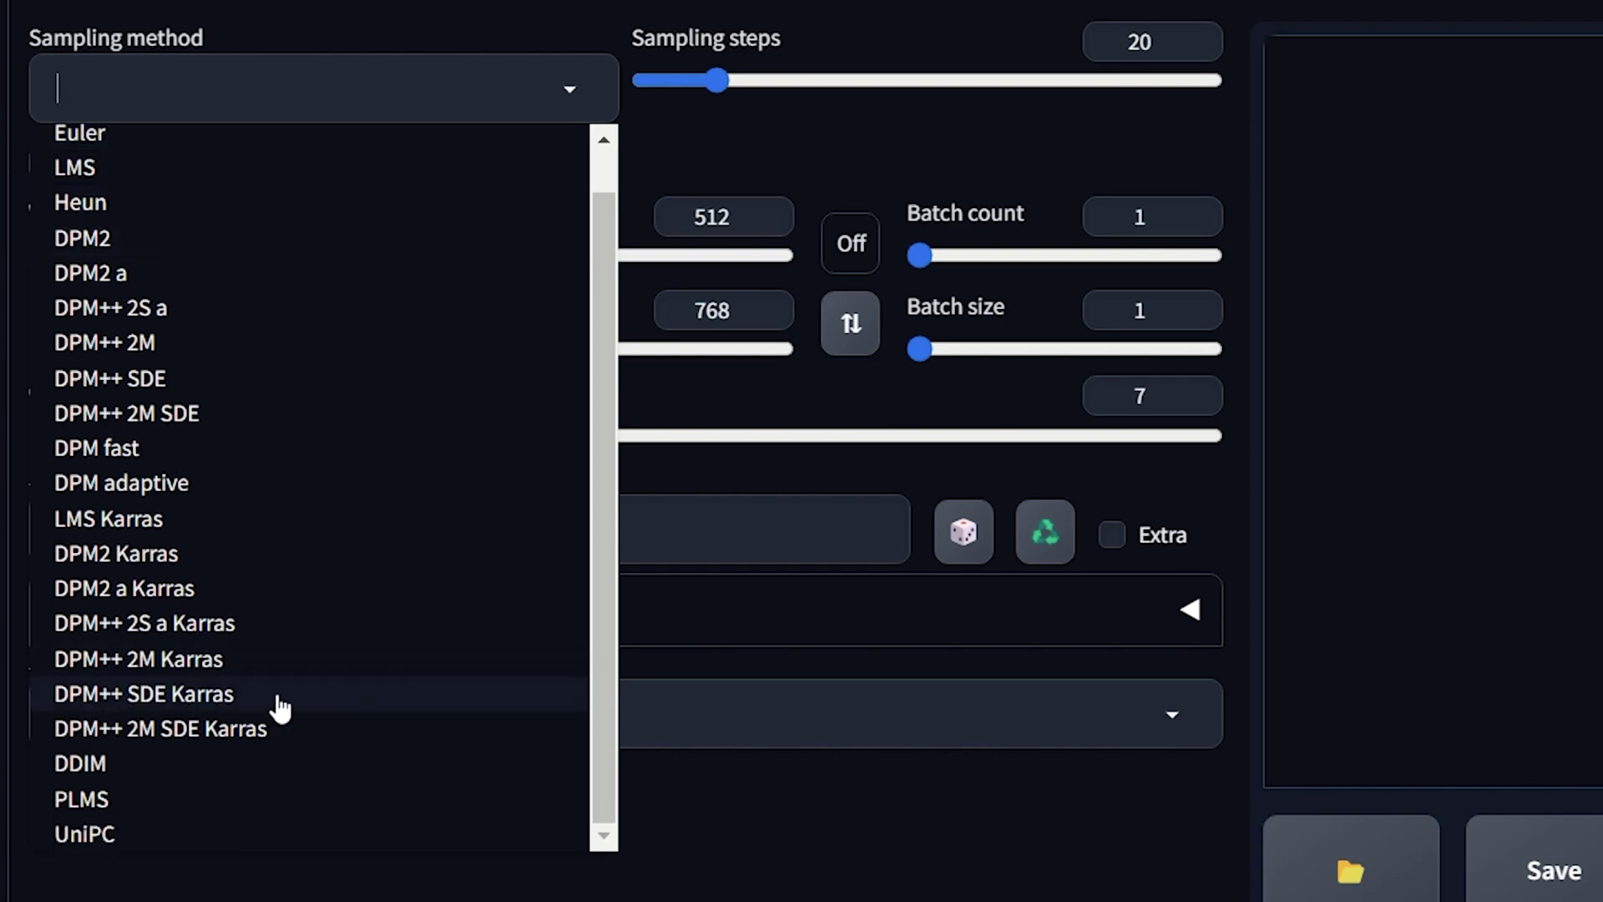
pyautogui.click(144, 694)
pyautogui.scroll(1, 752, 376)
pyautogui.doubleClick(1139, 78)
pyautogui.write('30')
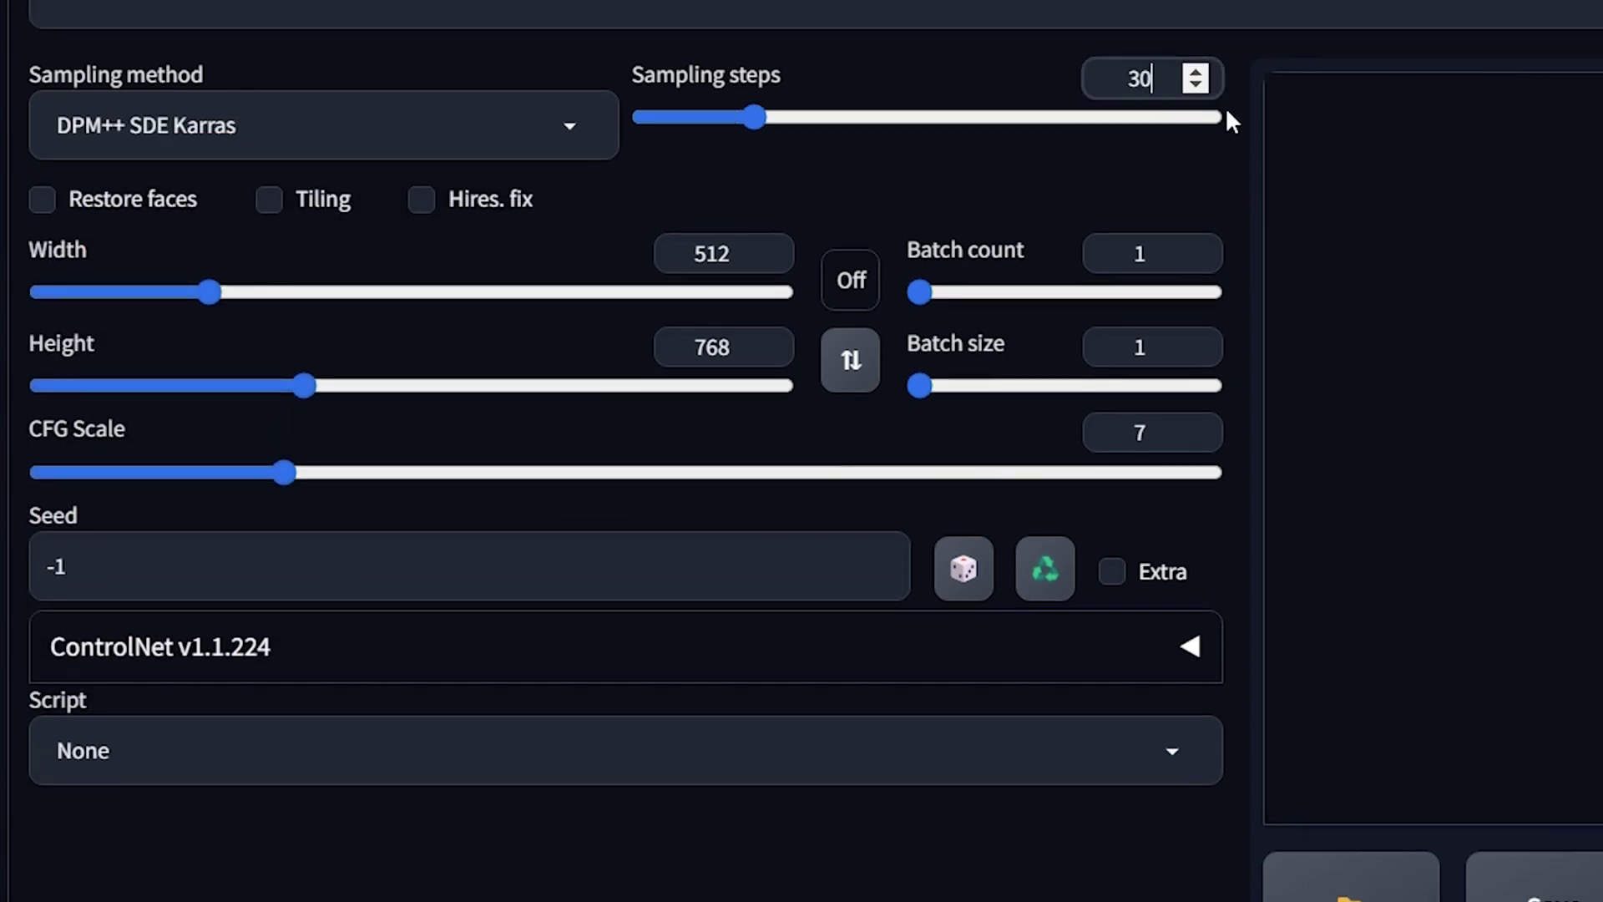
pyautogui.click(1284, 43)
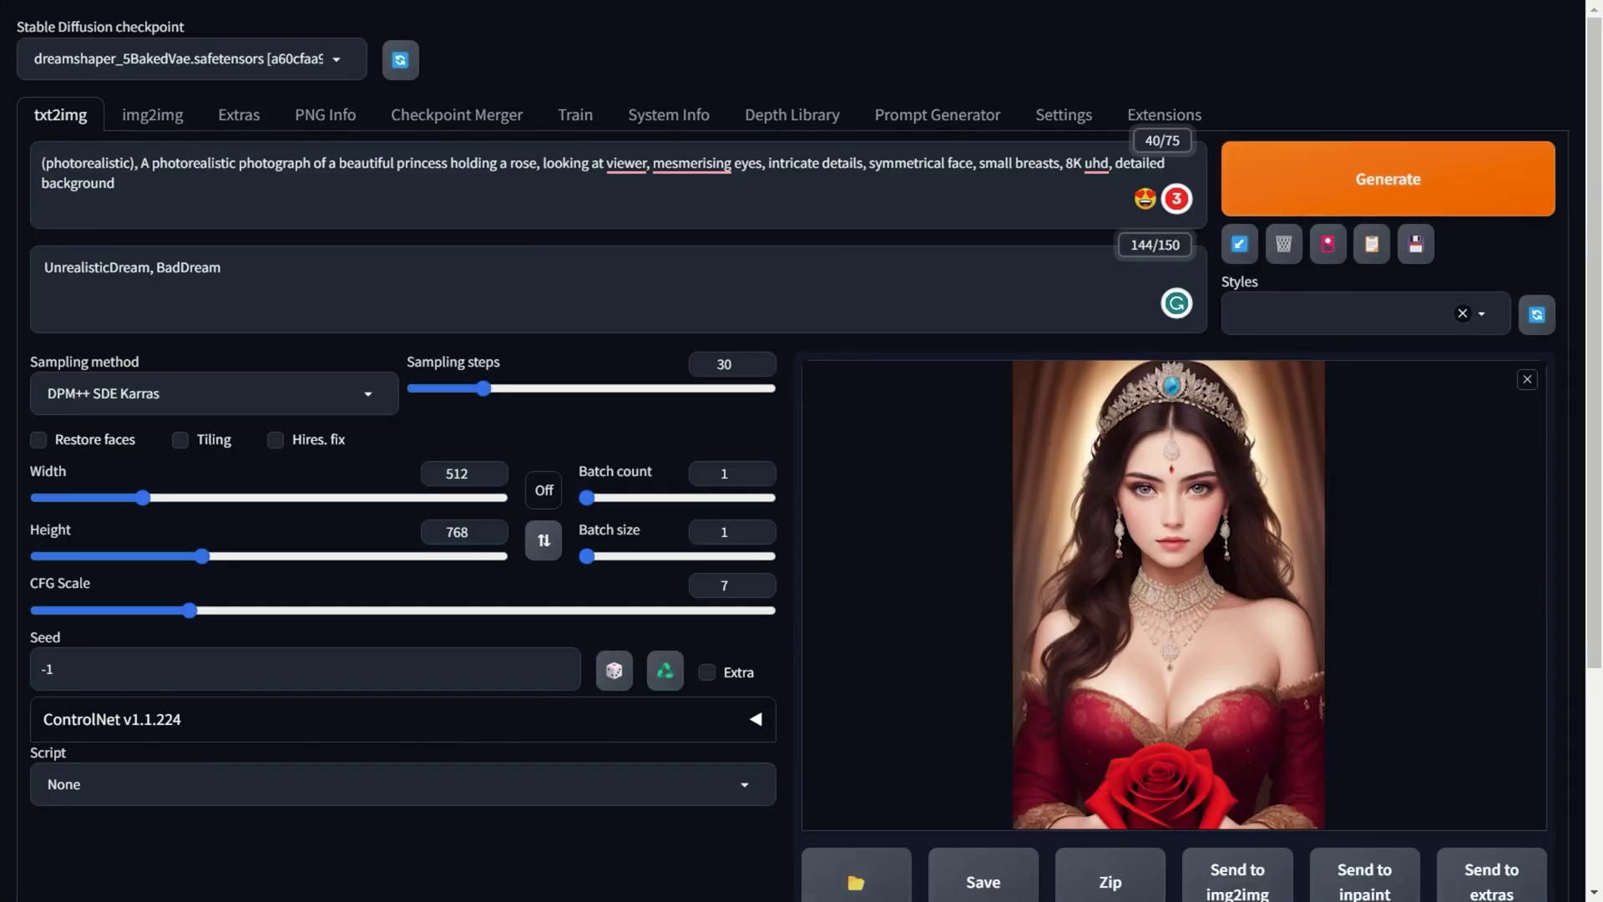
pyautogui.click(1163, 439)
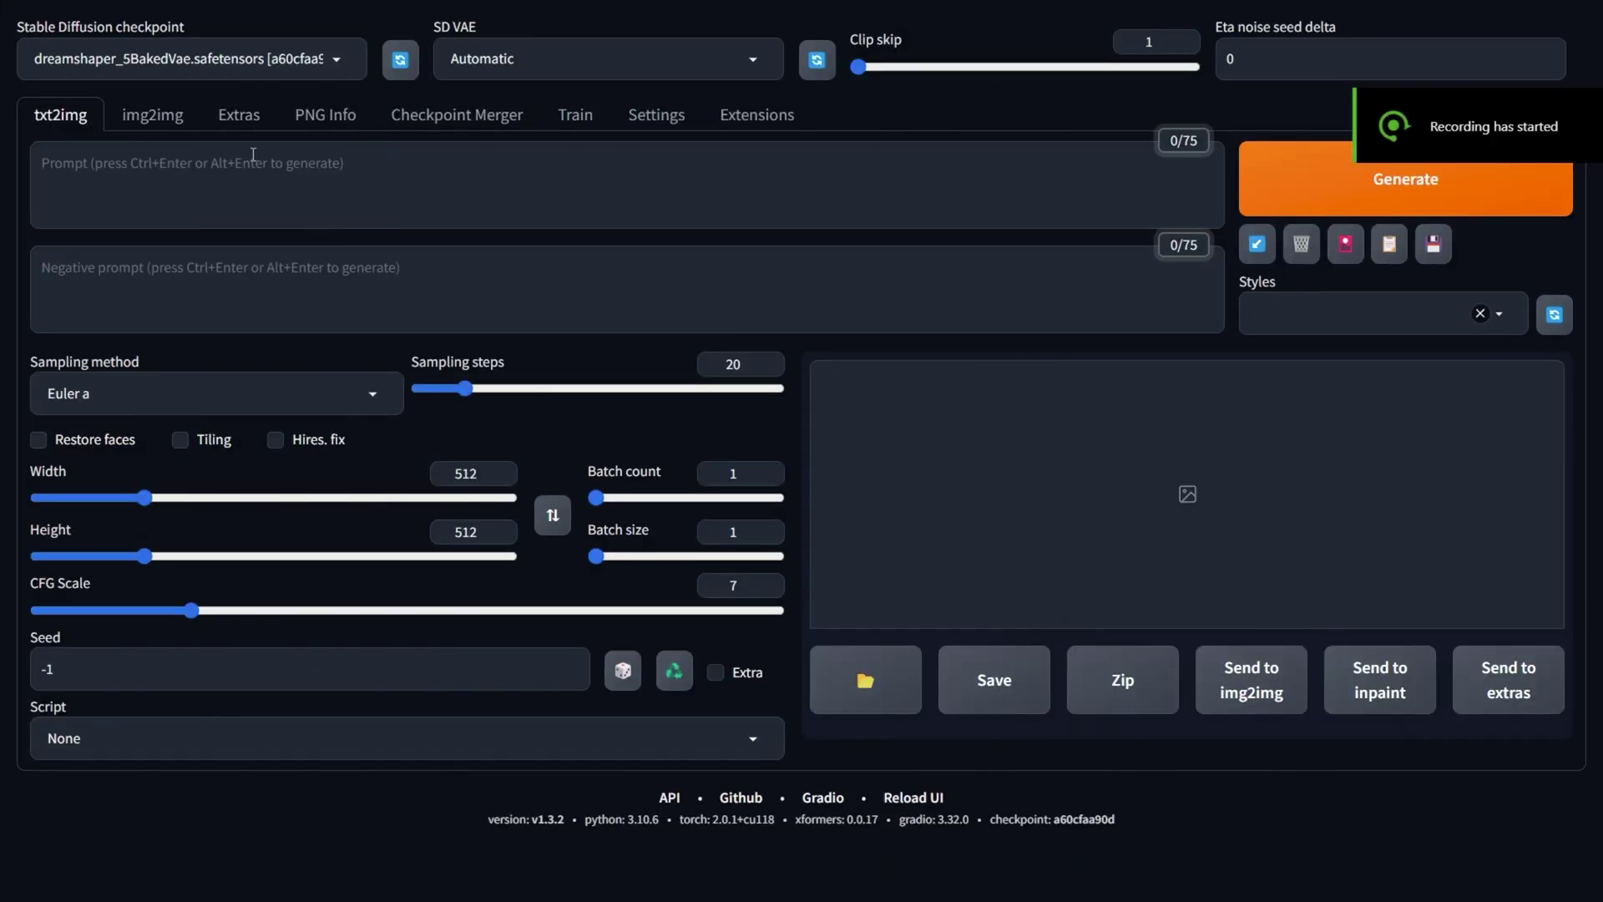
# Load the available extensions index, search 'aspe', and install Aspect Ratio Helper
pyautogui.click(724, 117)
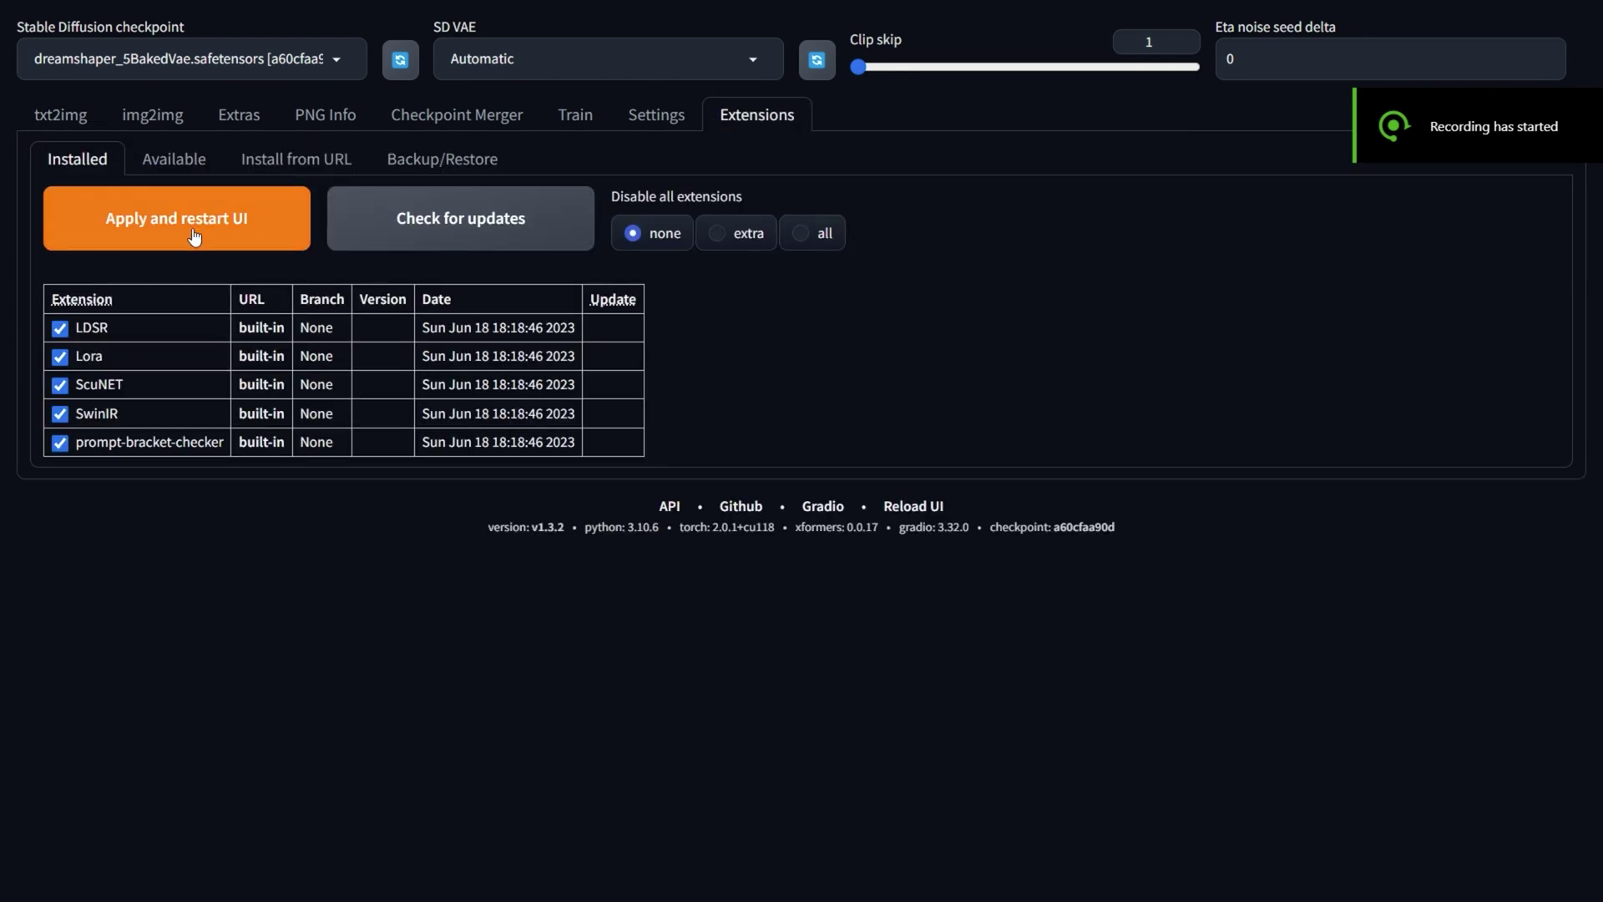
pyautogui.click(175, 159)
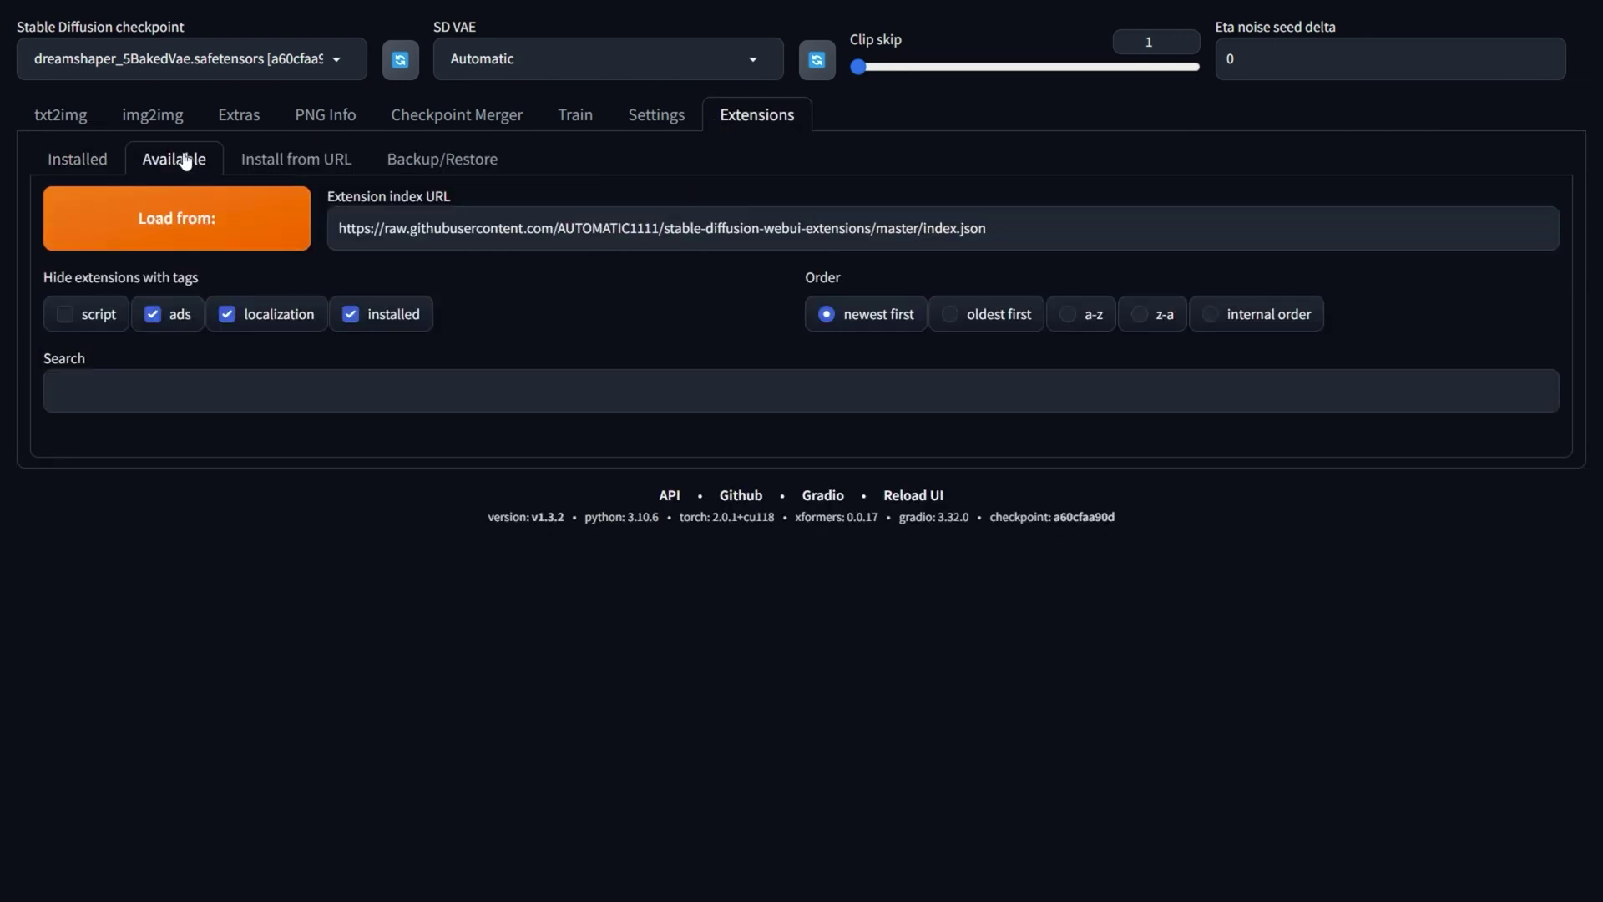
pyautogui.click(198, 220)
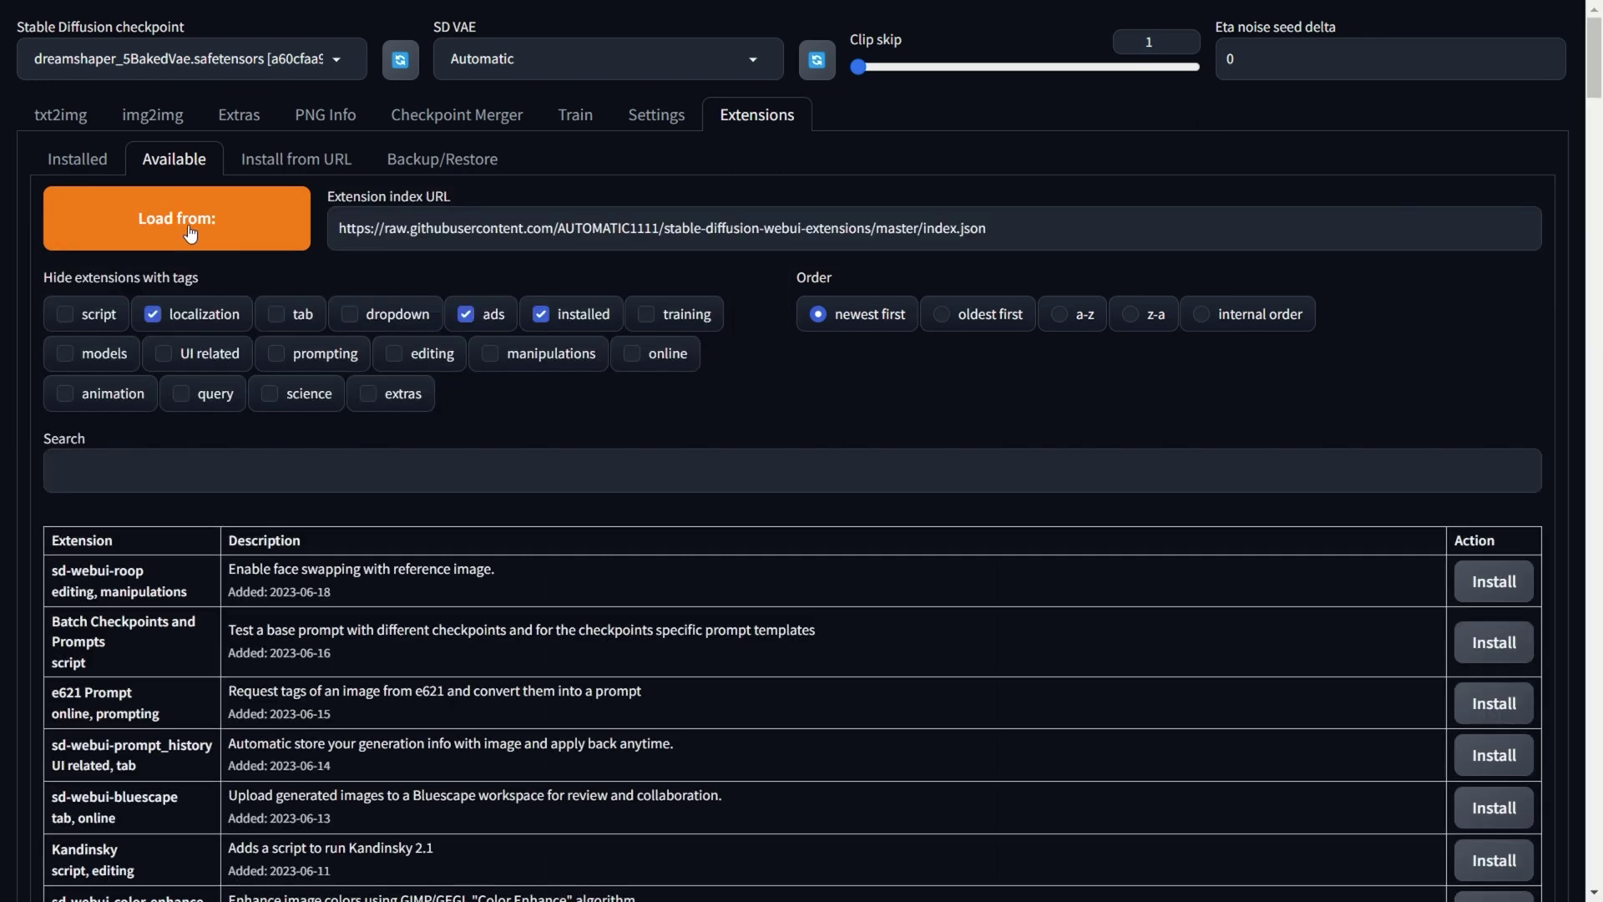
pyautogui.scroll(-2, 3, 305)
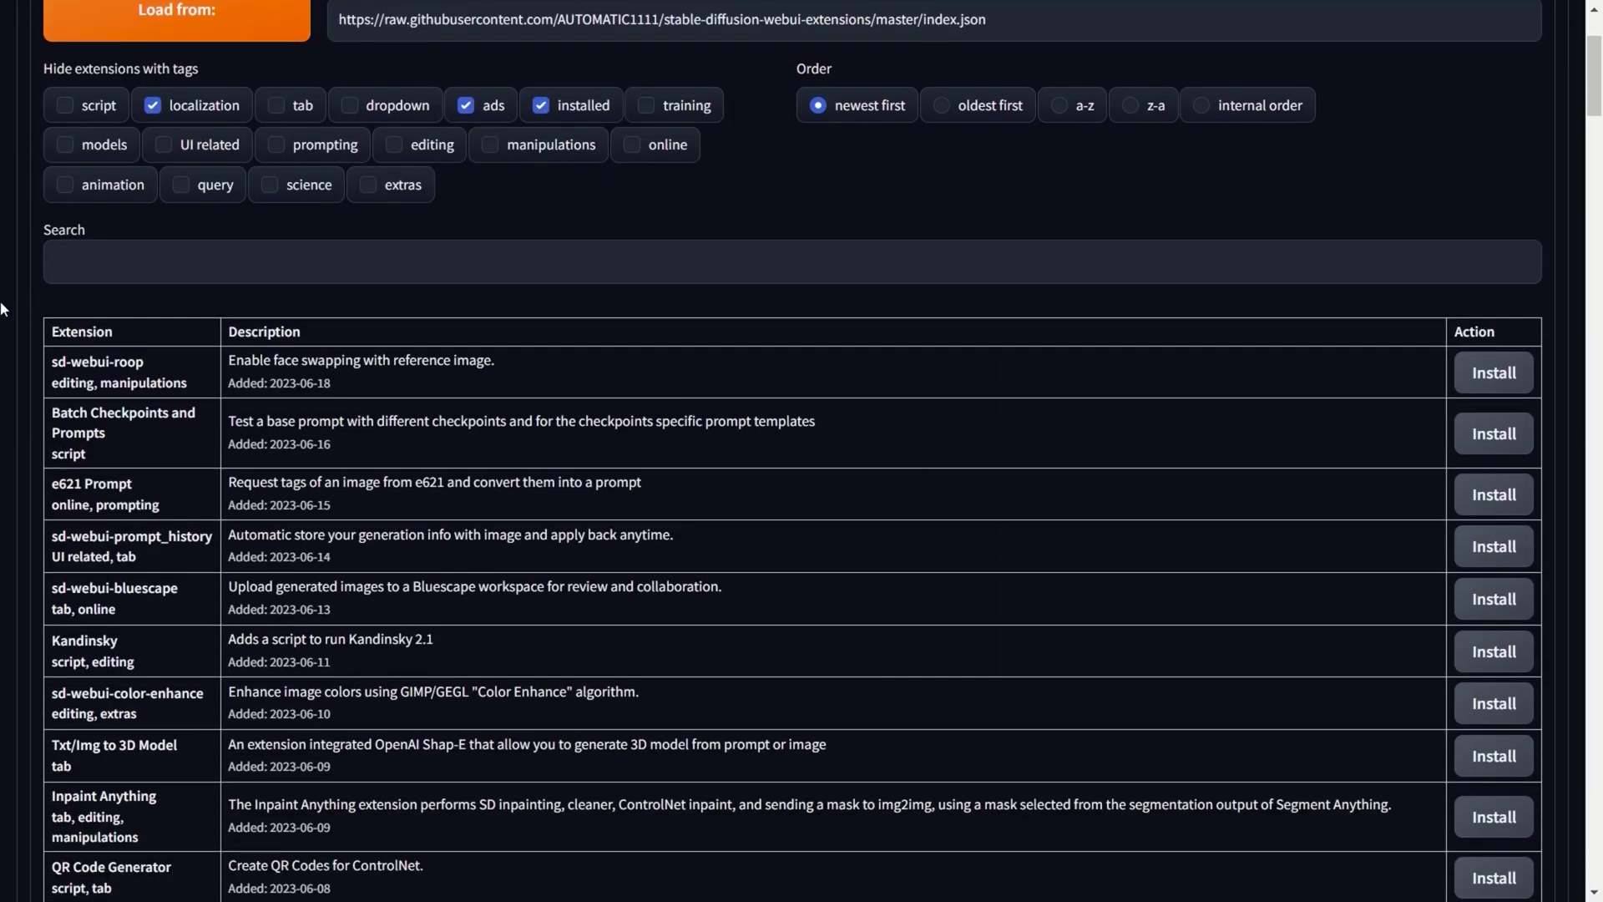
pyautogui.click(76, 262)
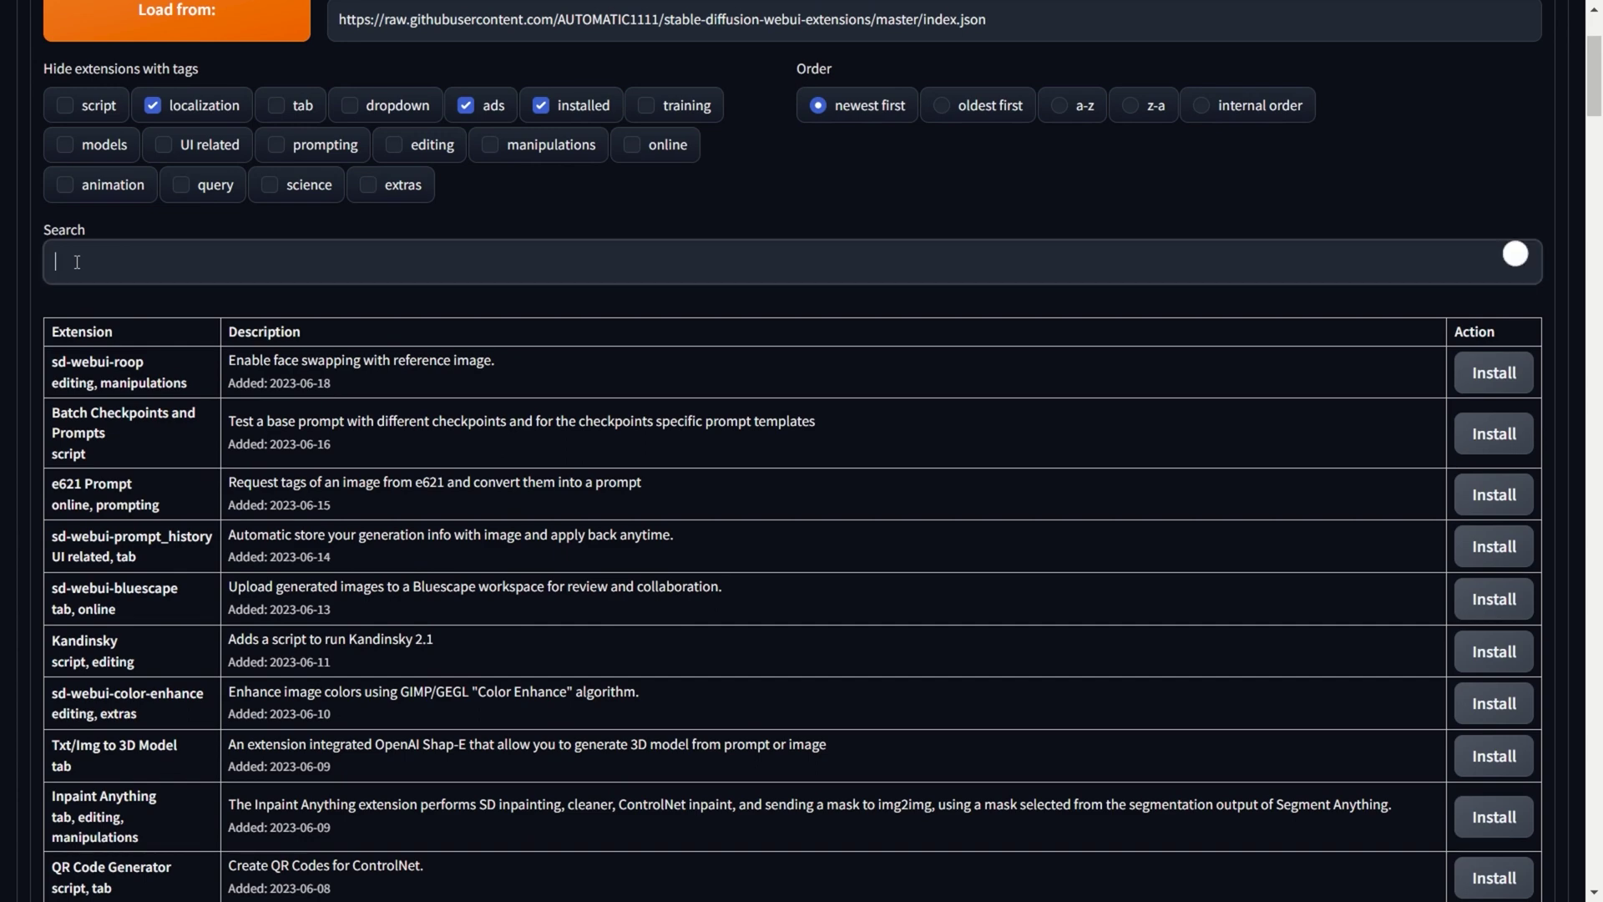
pyautogui.write('a')
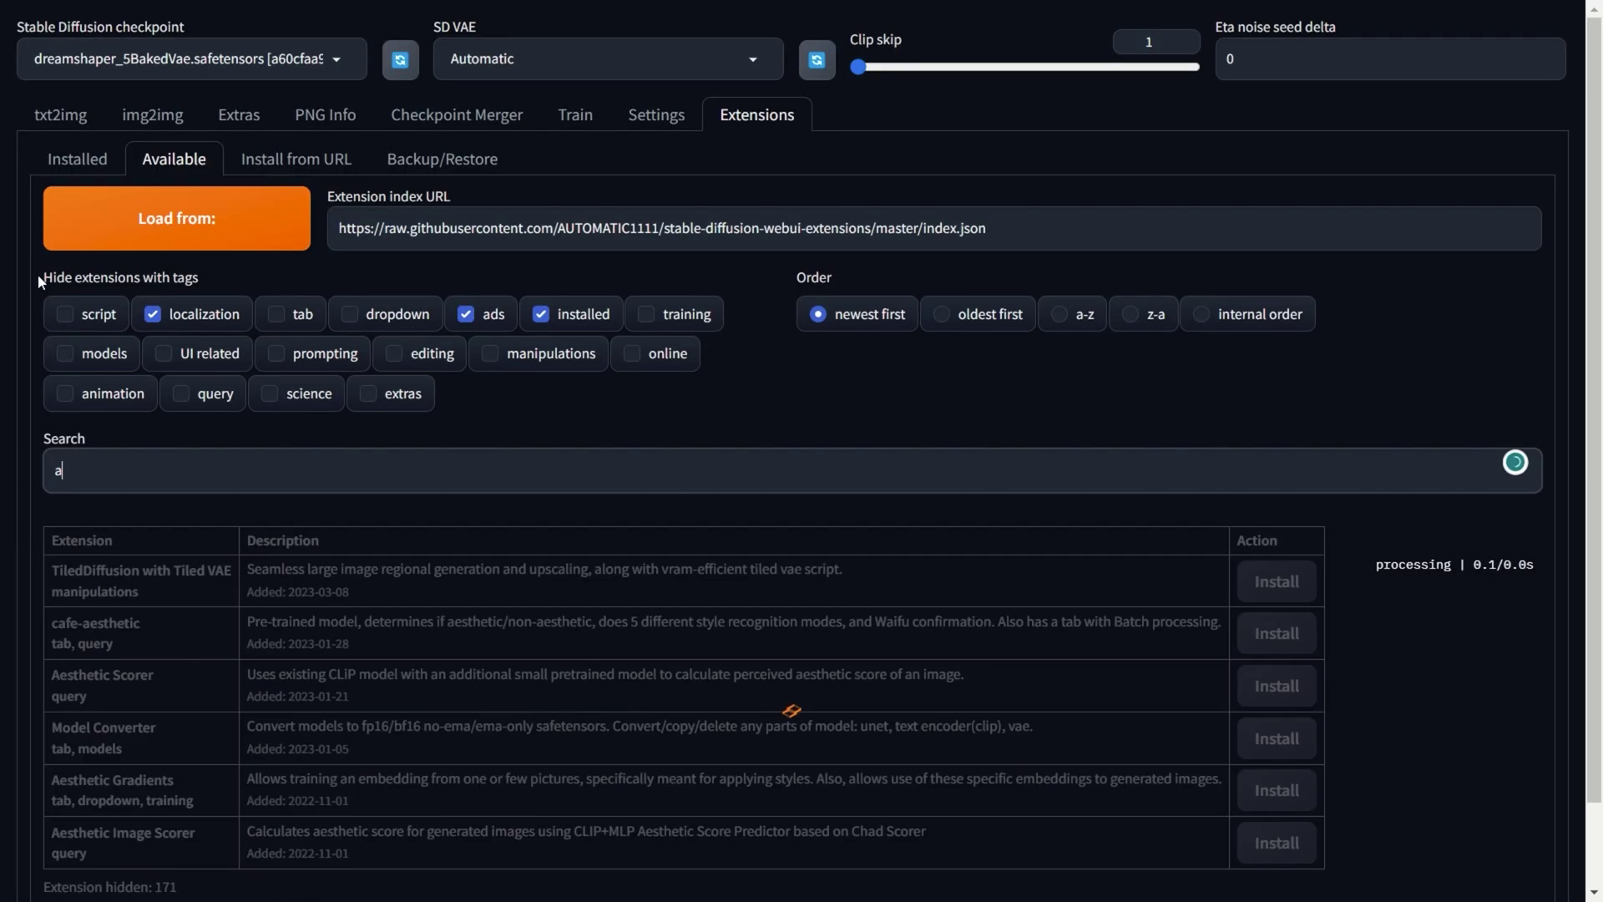
pyautogui.write('spe')
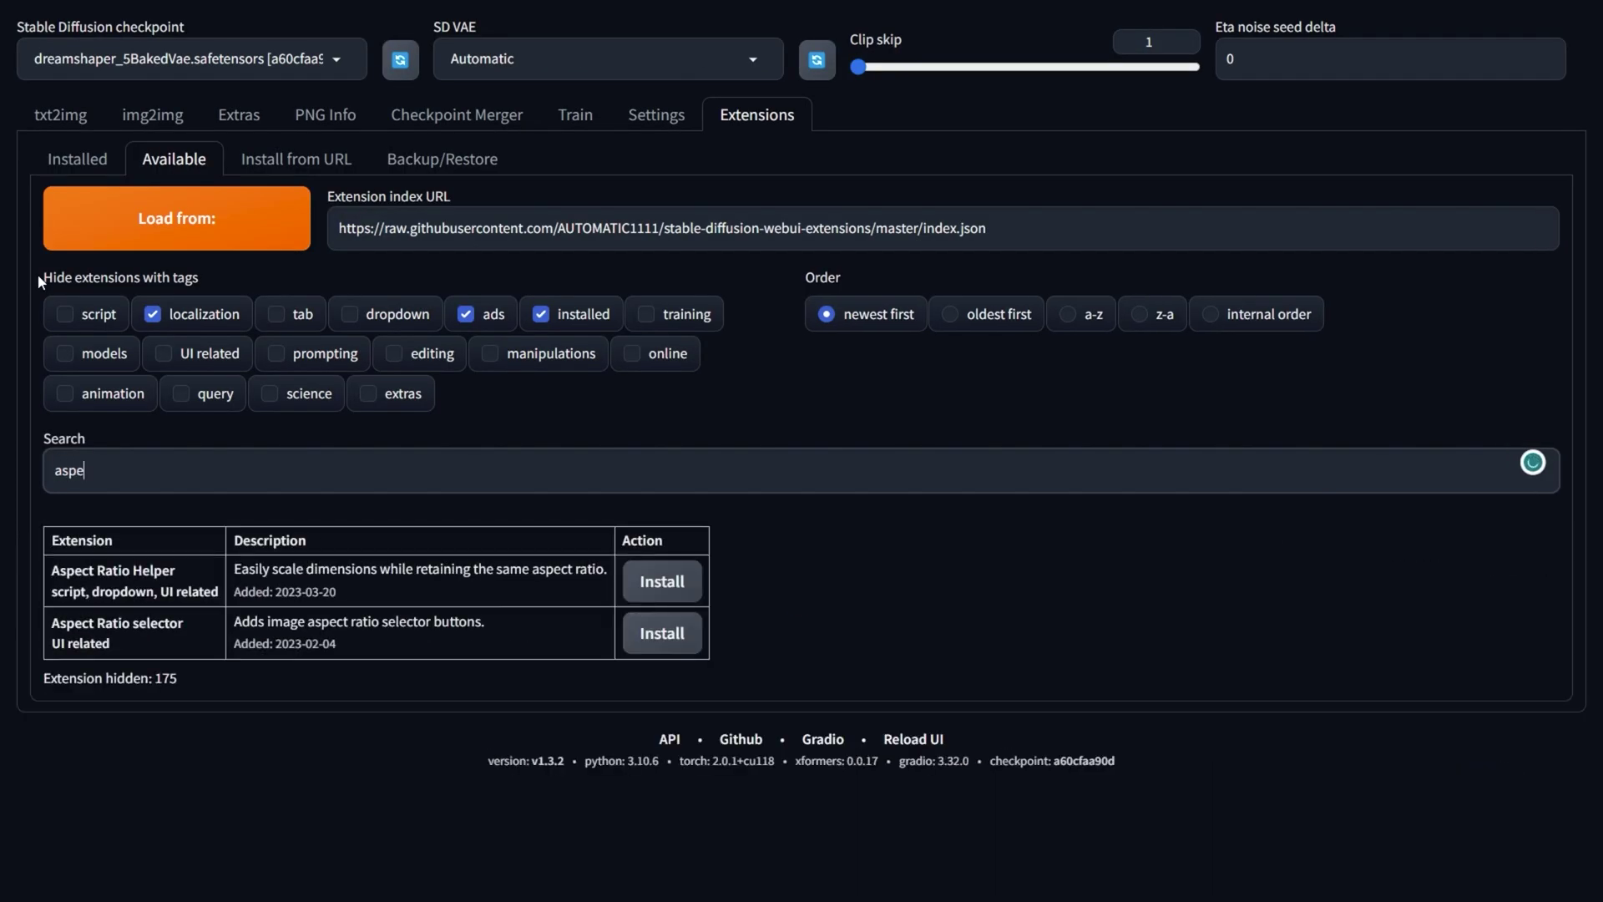
pyautogui.click(660, 581)
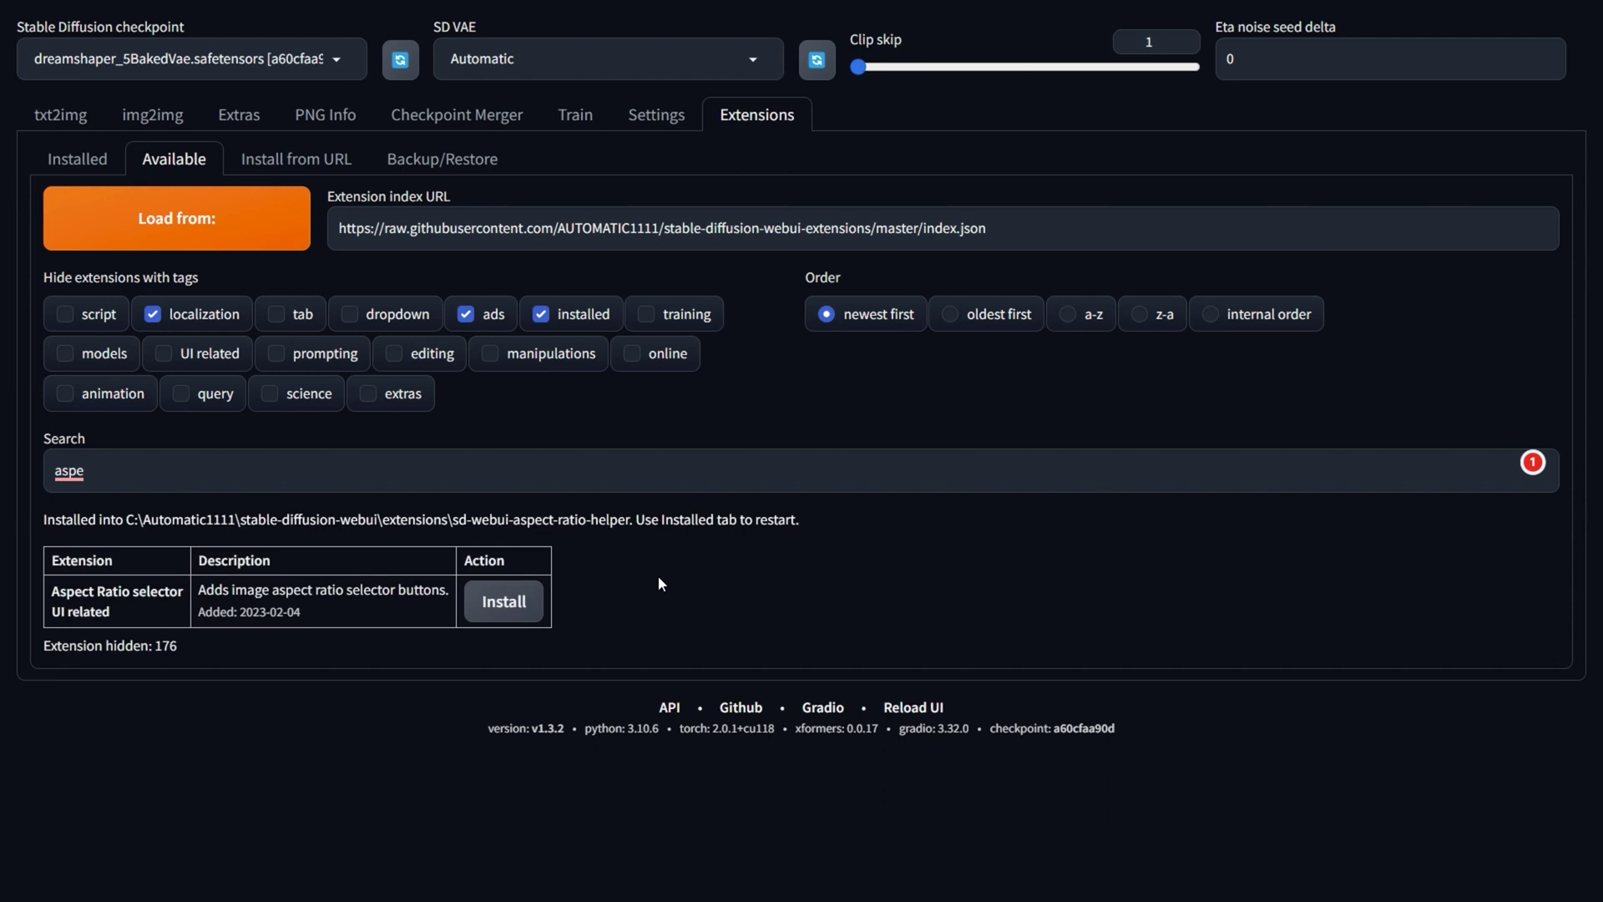
pyautogui.click(77, 159)
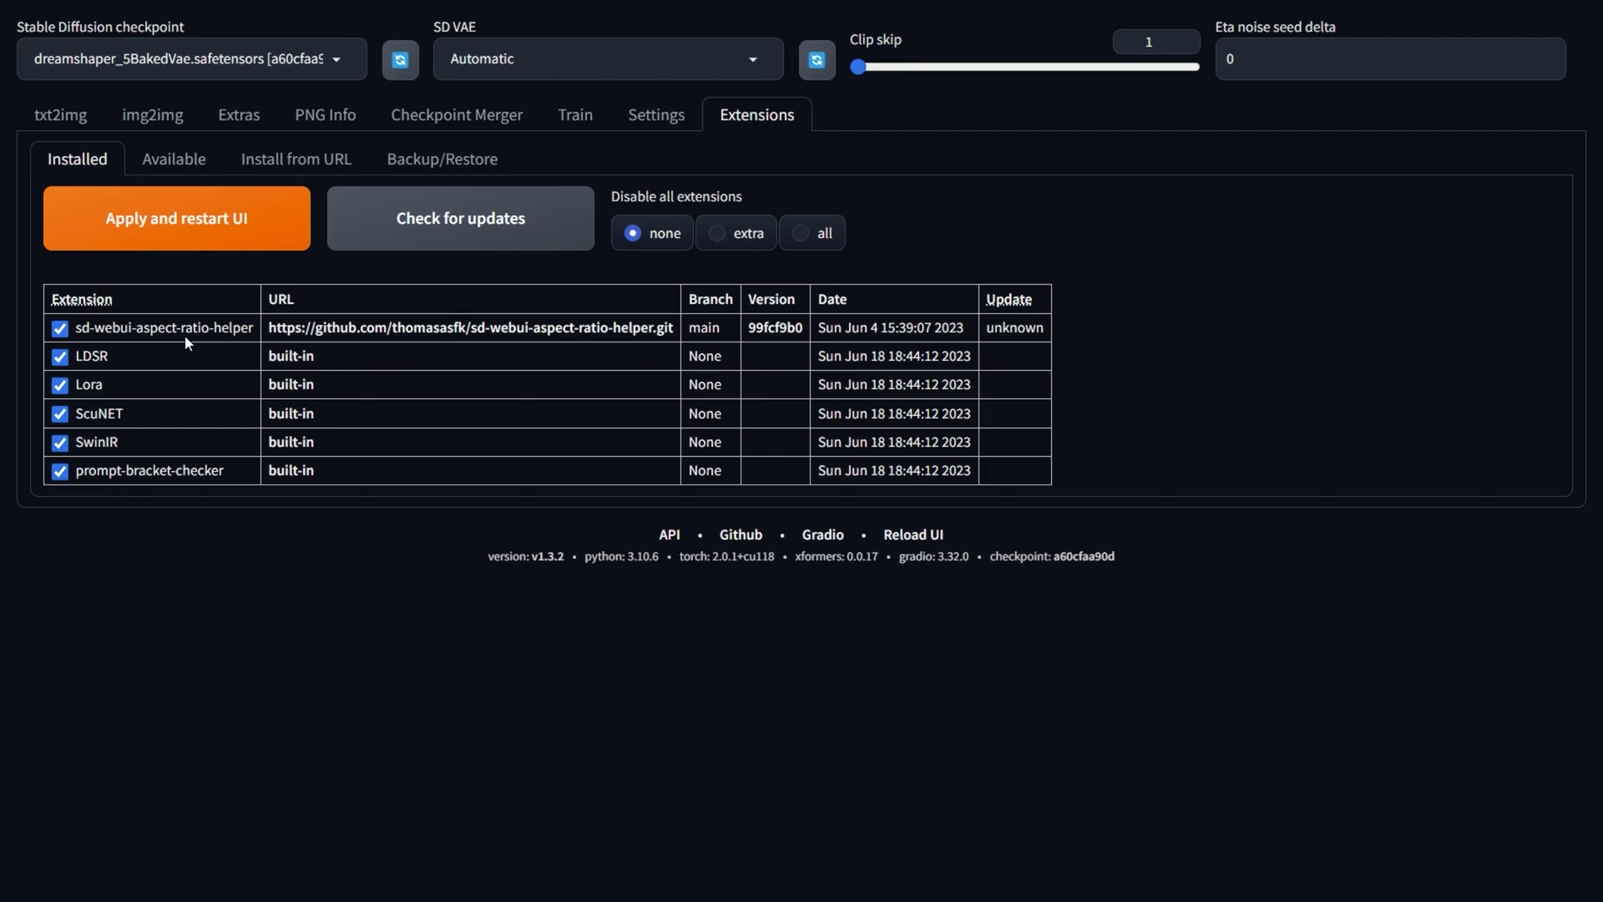
pyautogui.click(175, 158)
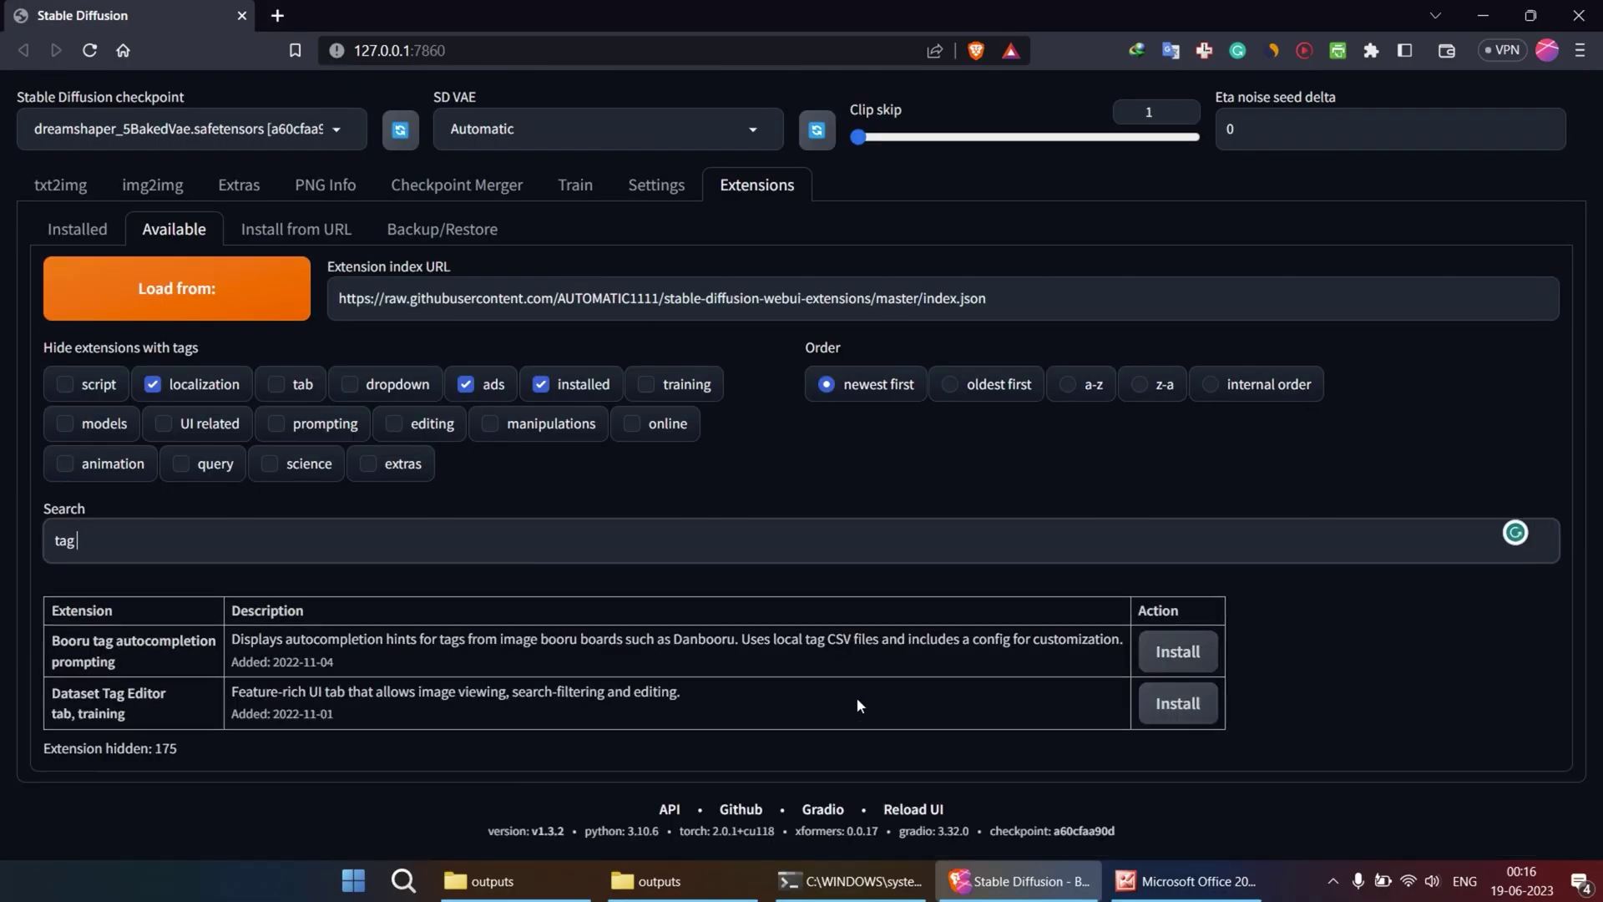
pyautogui.write('c')
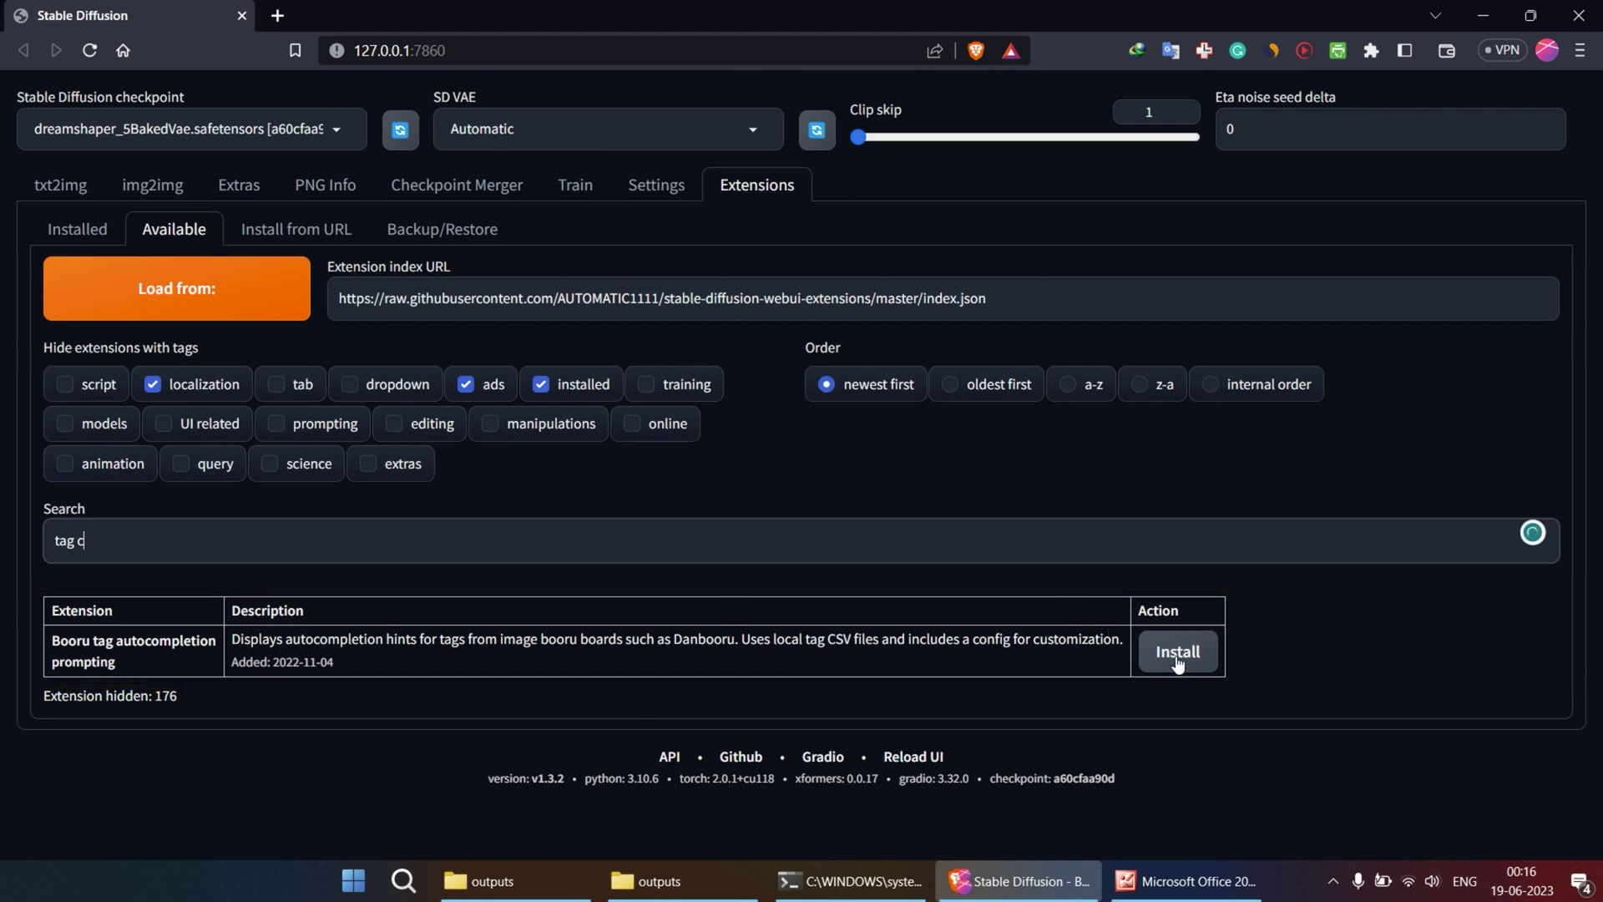
# Install the Booru tag autocompletion extension and review the Installed extensions list
pyautogui.click(1178, 654)
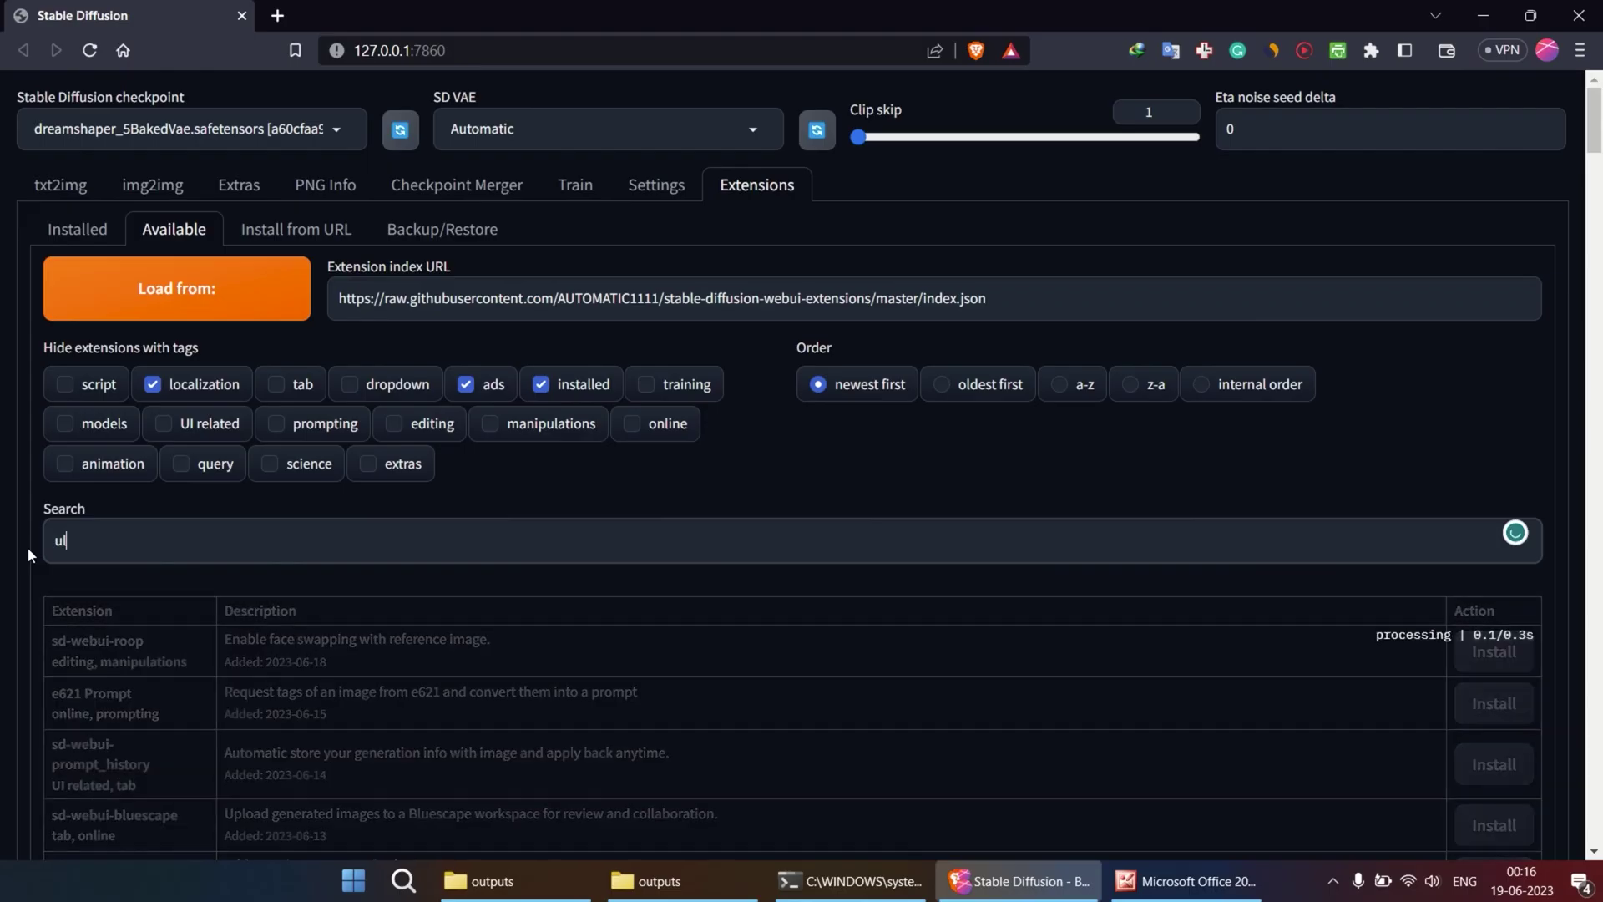
pyautogui.write('tim')
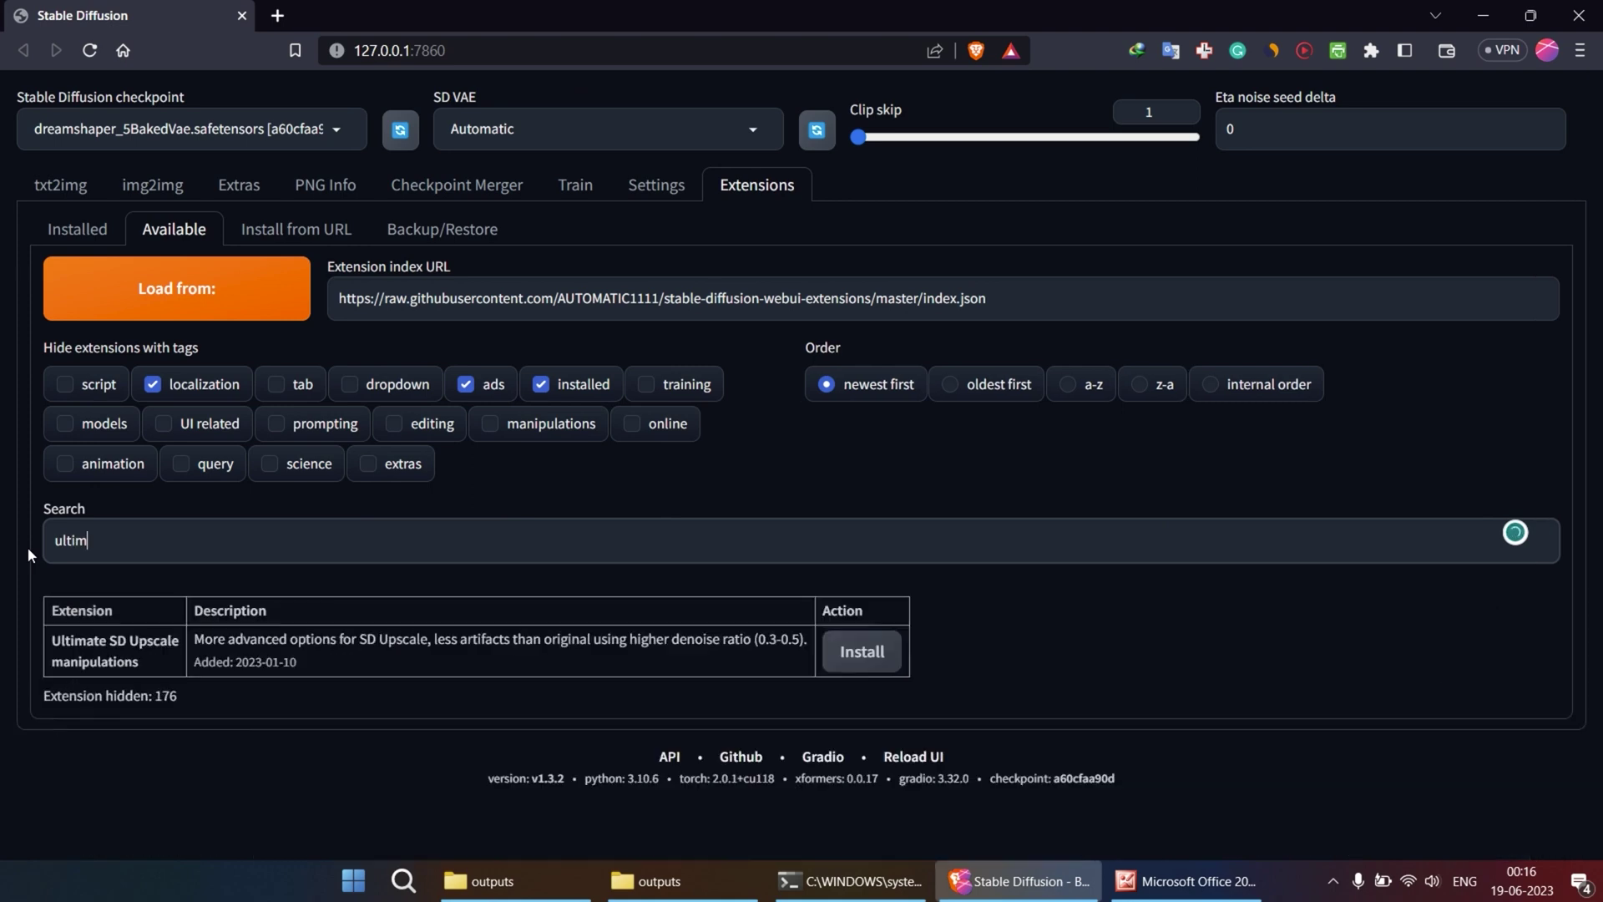
pyautogui.write('a')
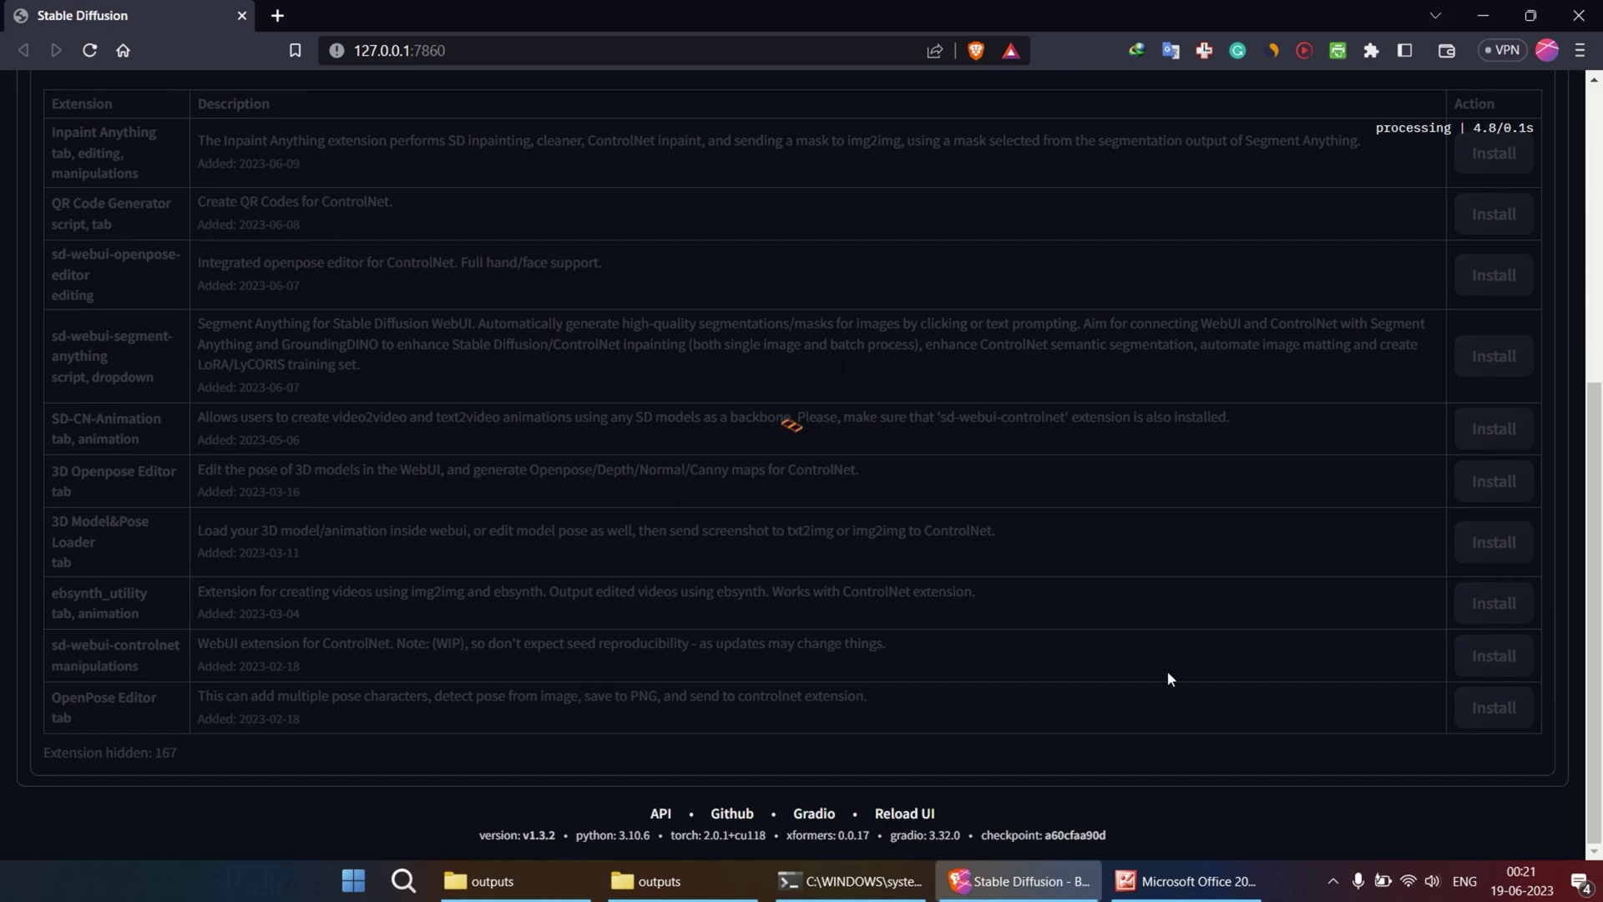
pyautogui.scroll(5, 784, 704)
pyautogui.click(77, 228)
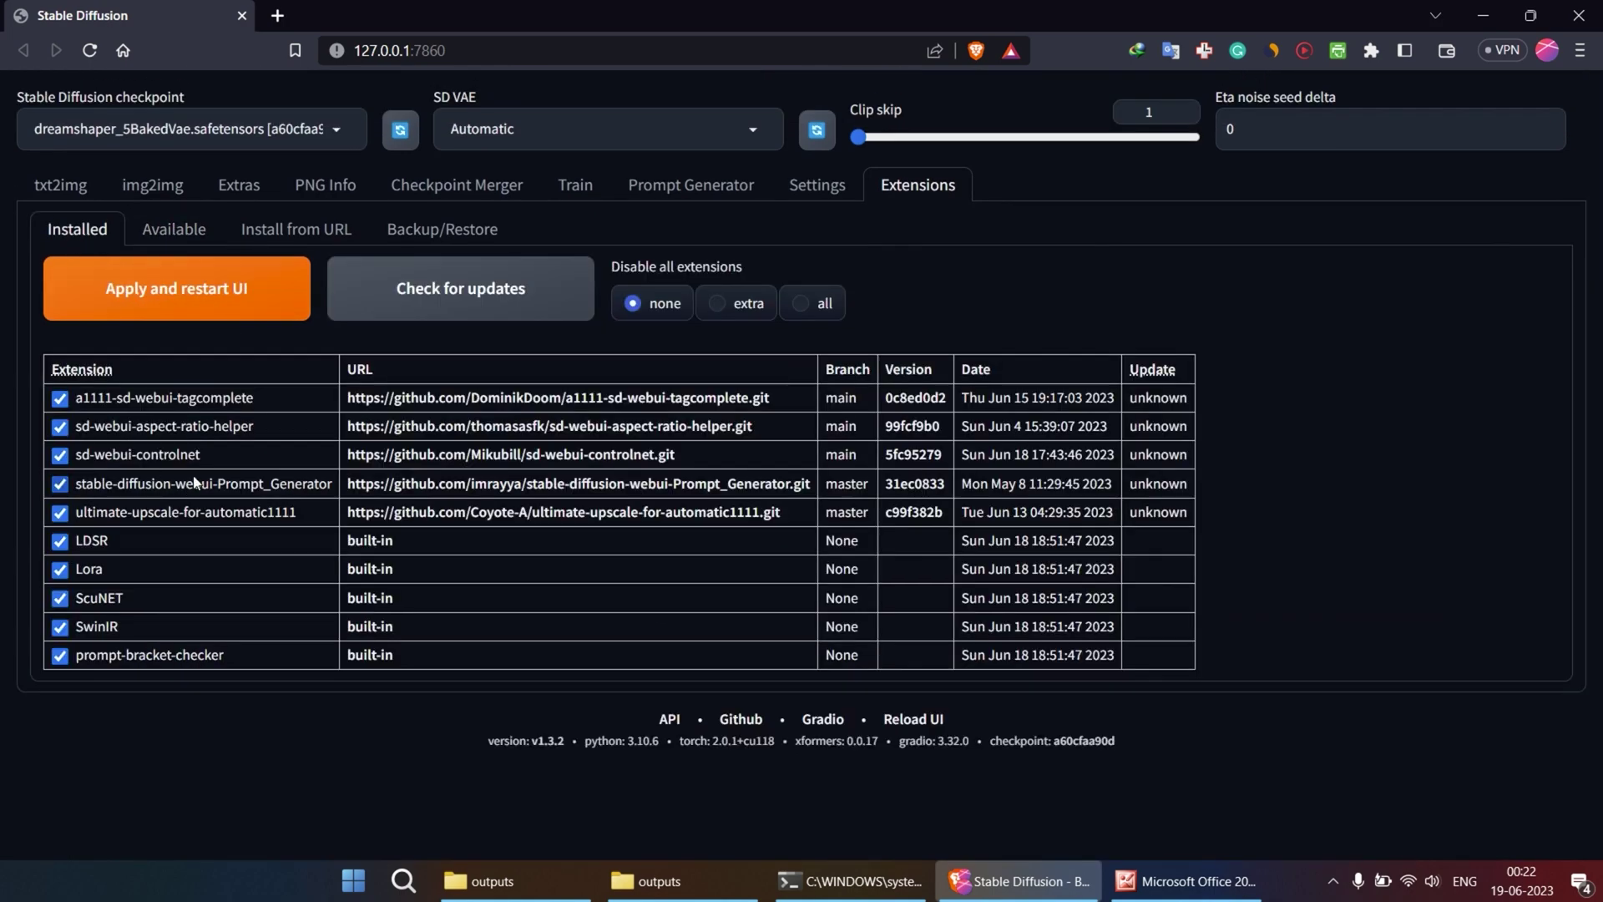